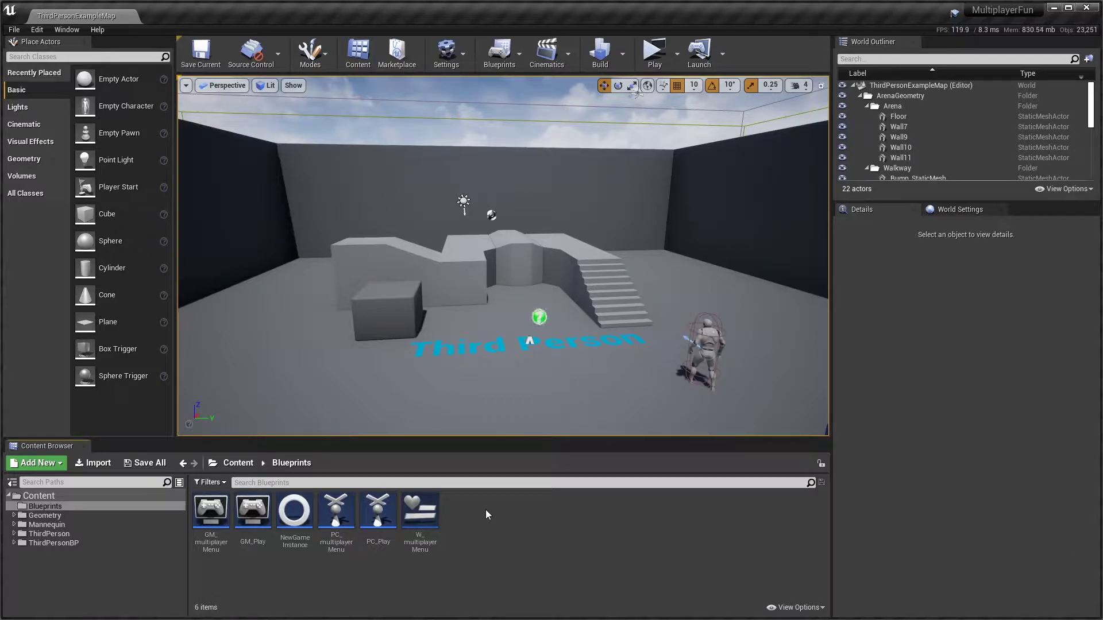
- Open W_multiplayerMenu and set WidgetSwitcher_48's Active Widget Index to 1
double_click(424, 515)
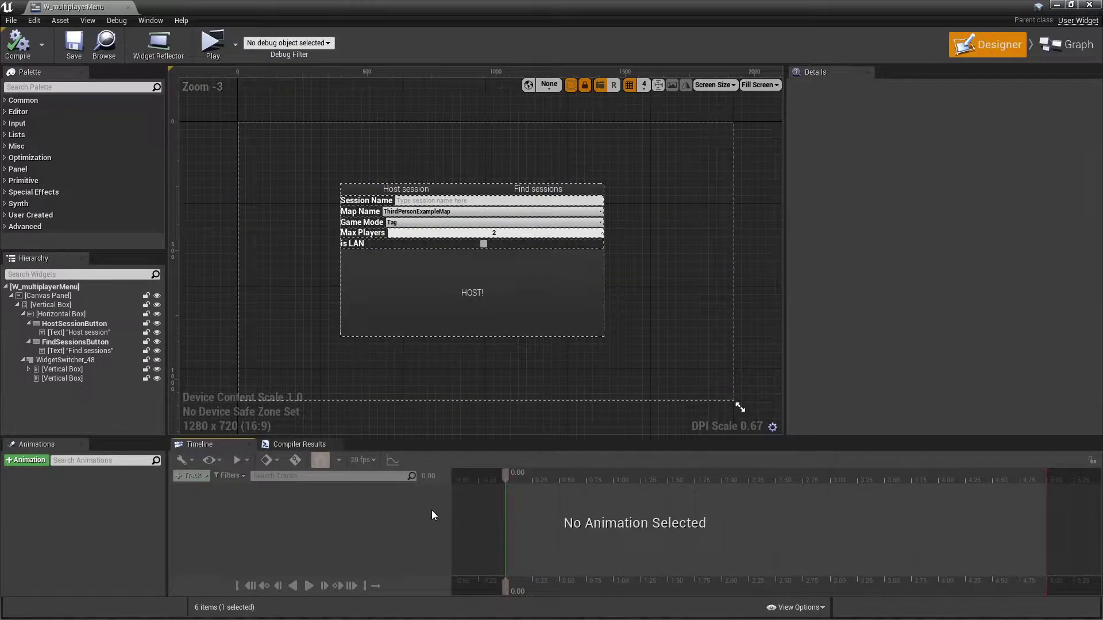
scroll(452, 360, up, 1)
scroll(495, 315, up, 1)
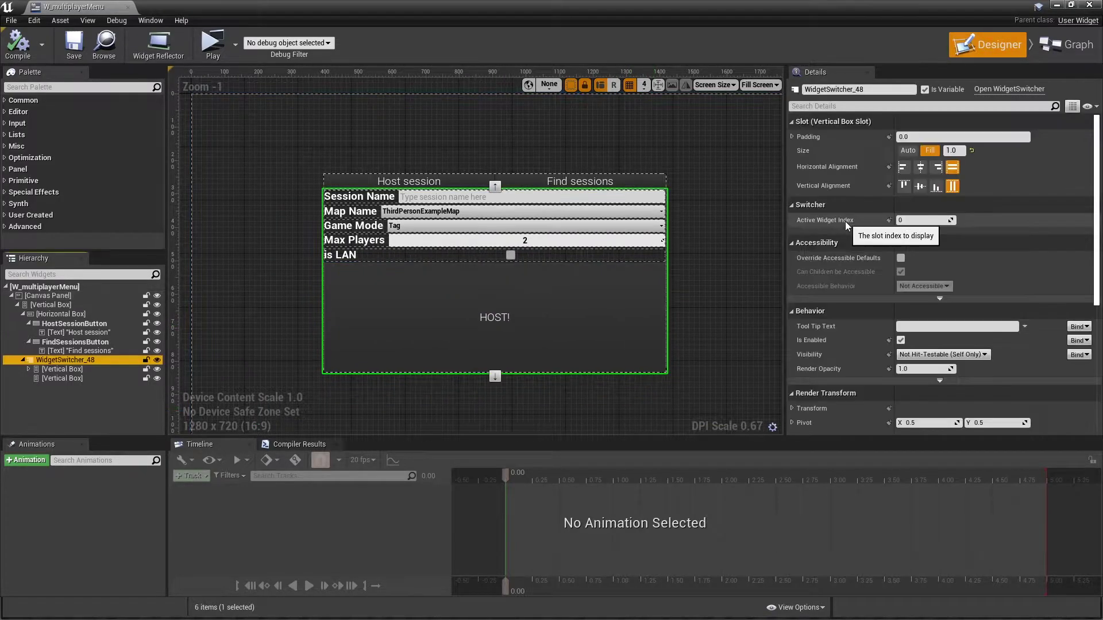
drag(935, 228, 941, 229)
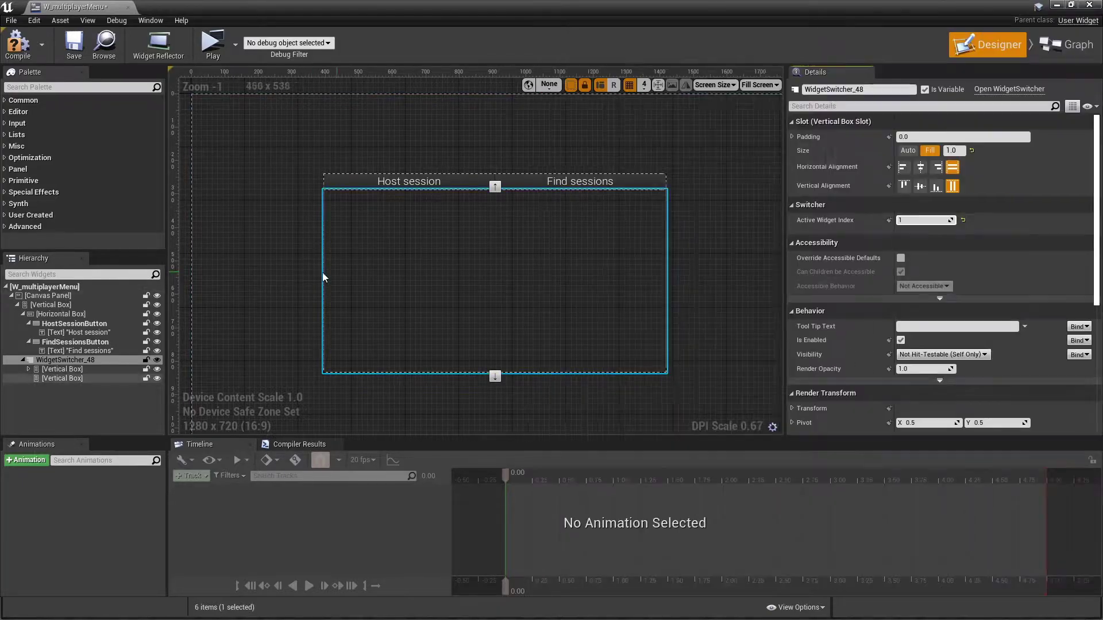
- Add a horizontal box holding duplicated text blocks to the empty find-sessions page
click(286, 271)
scroll(453, 246, up, 1)
right_drag(453, 246, 447, 241)
text(text)
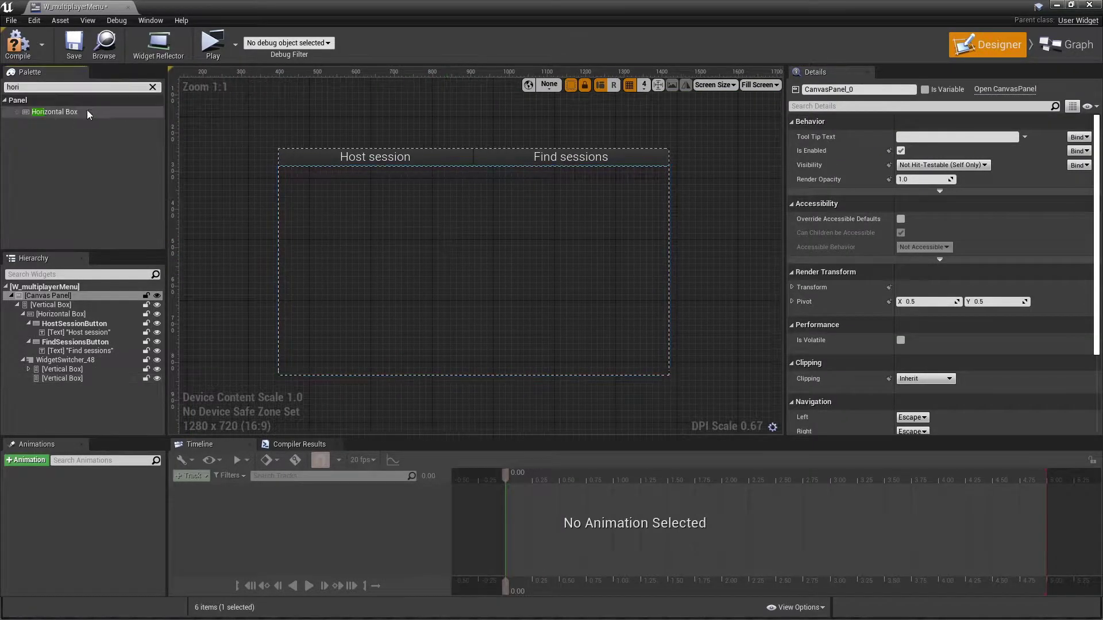
drag(38, 124, 473, 168)
key(ctrl+d)
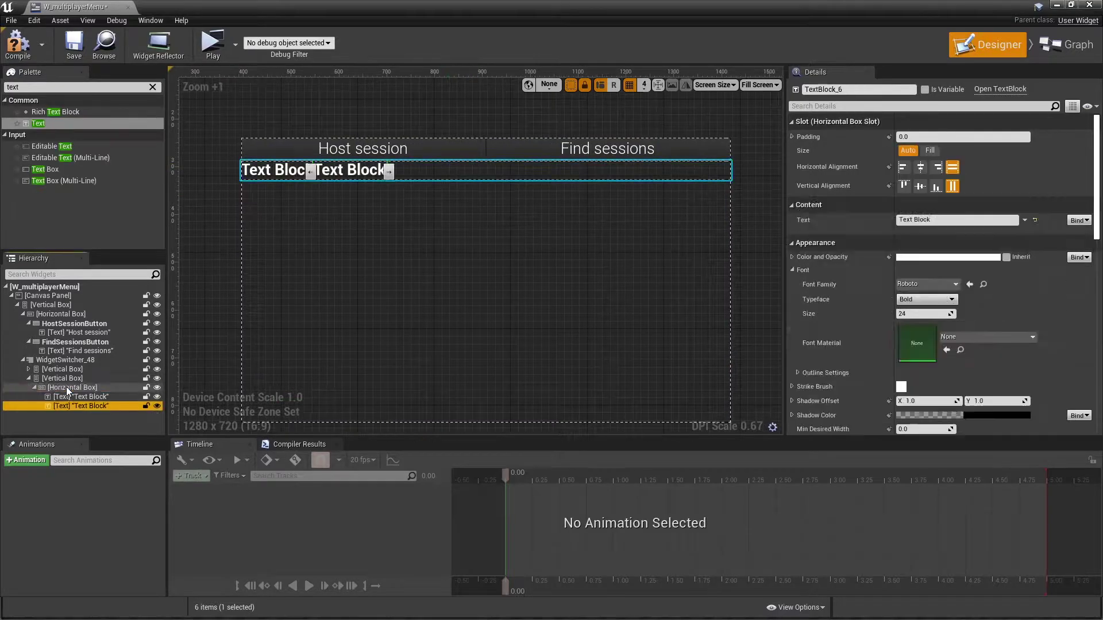
key(ctrl+d)
key(ctrl+d)
key(ctrl+d)
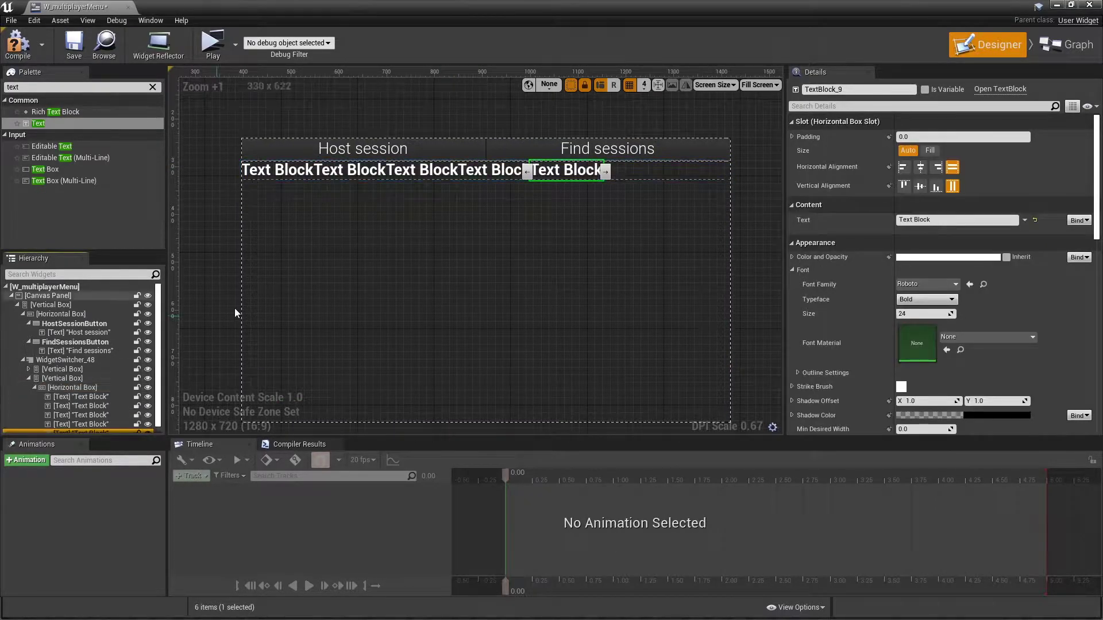
- Label the header texts Session Name, Map Name, Game Mode, Players and Ping
click(276, 170)
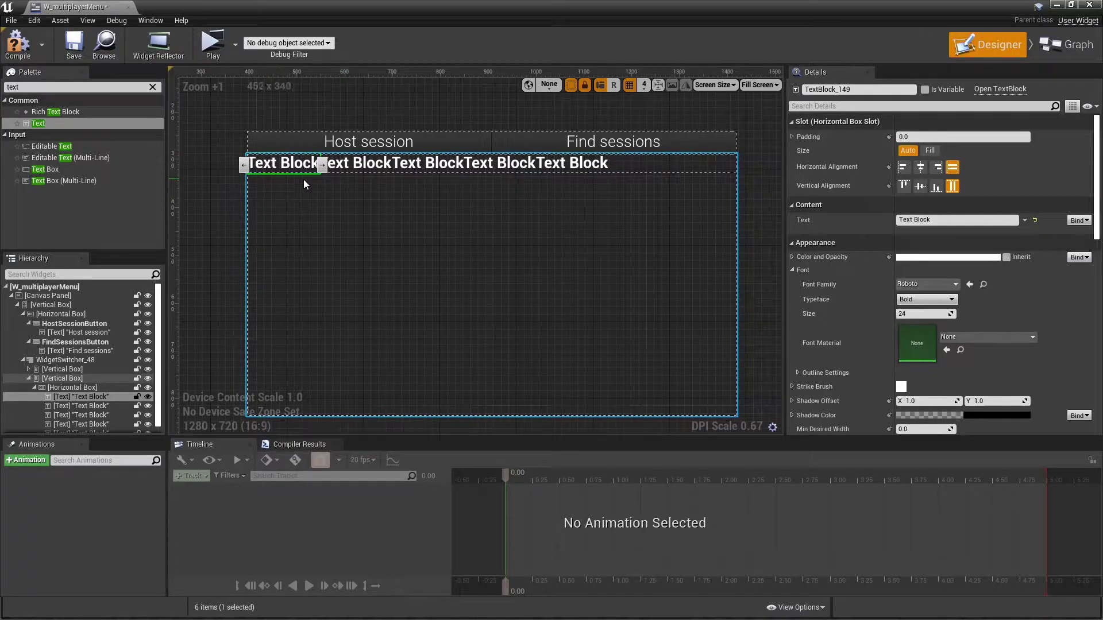
text(Players)
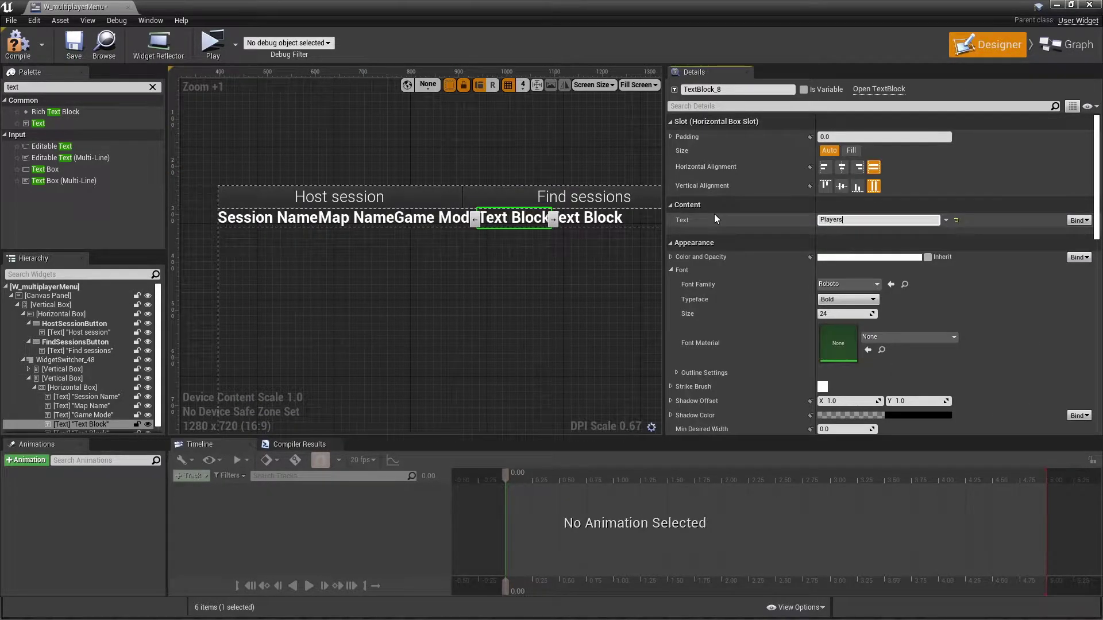
key(Return)
click(531, 294)
click(536, 213)
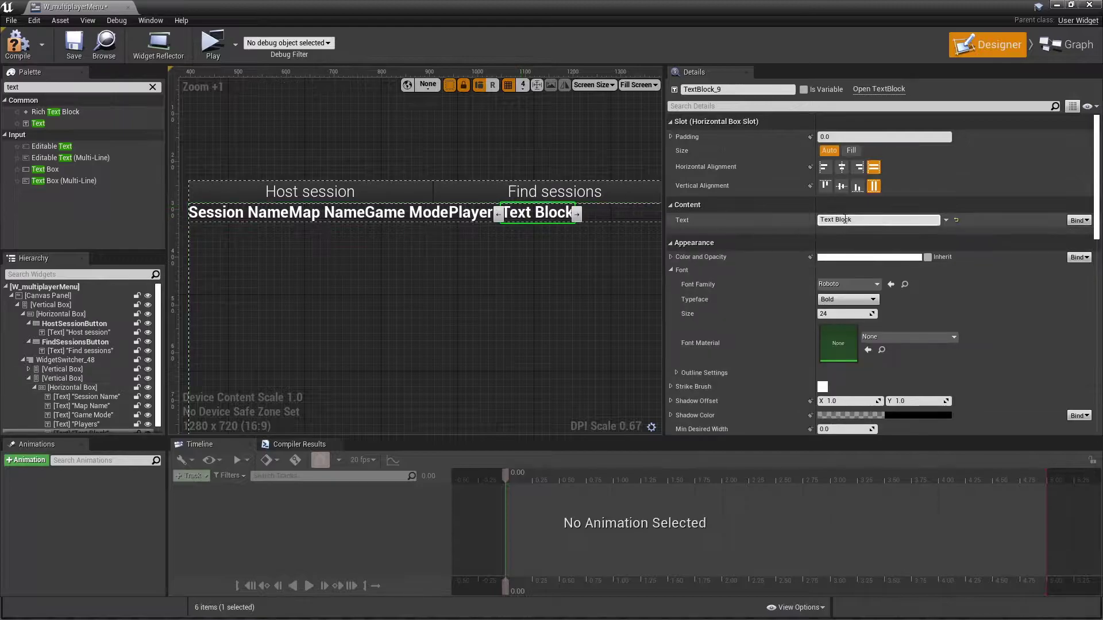
text(Ping)
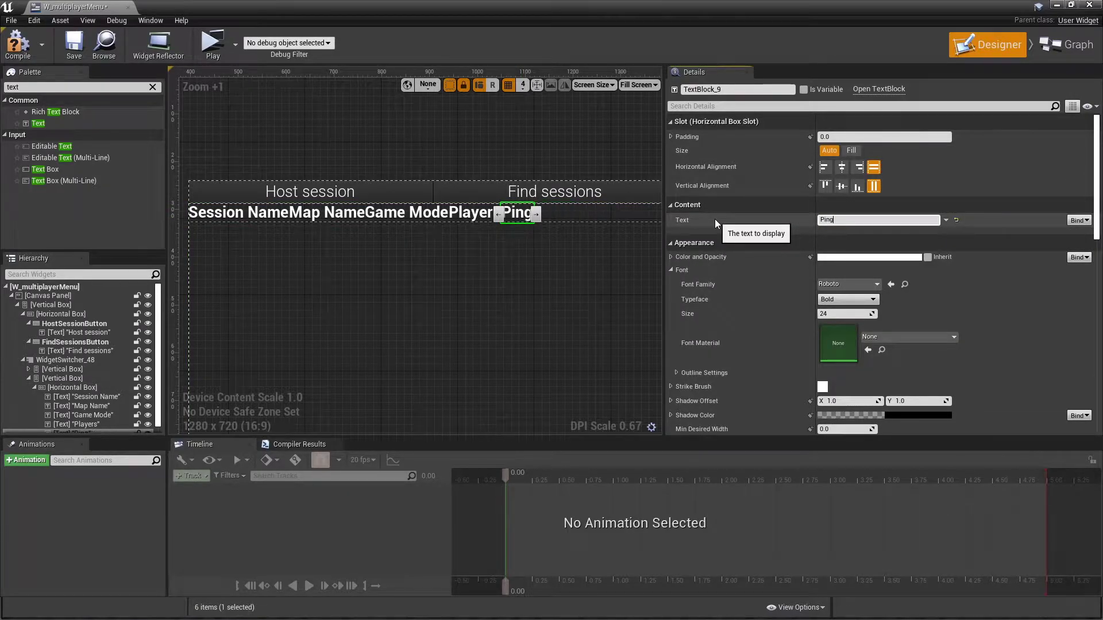
key(Return)
scroll(822, 273, down, 3)
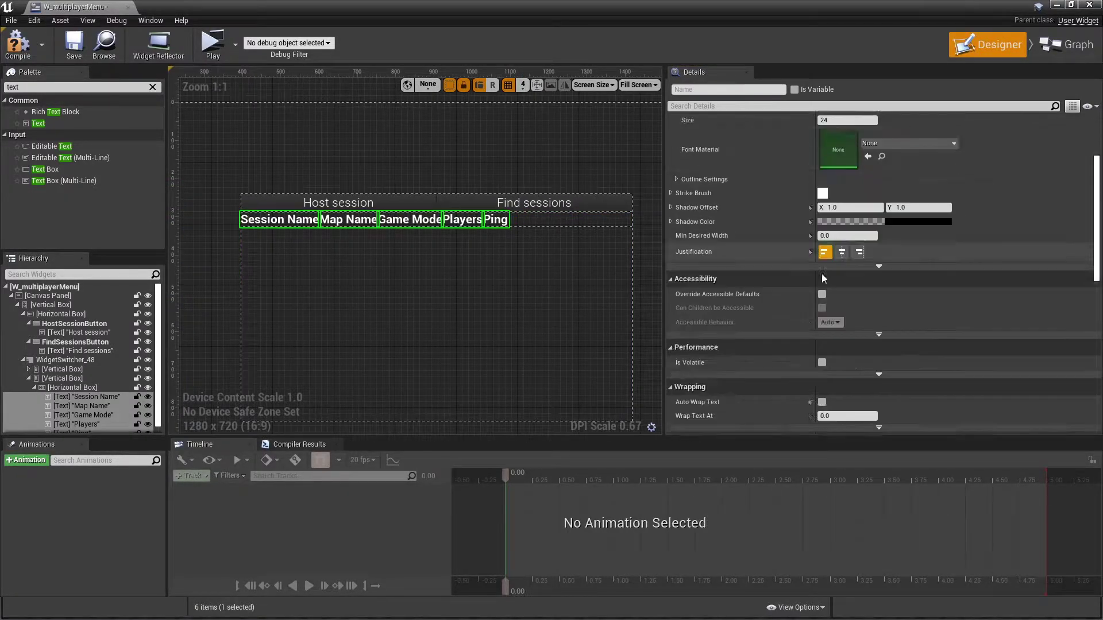
scroll(840, 289, down, 4)
scroll(857, 299, down, 3)
- Set the header labels to Fill size with centred text justification
click(852, 286)
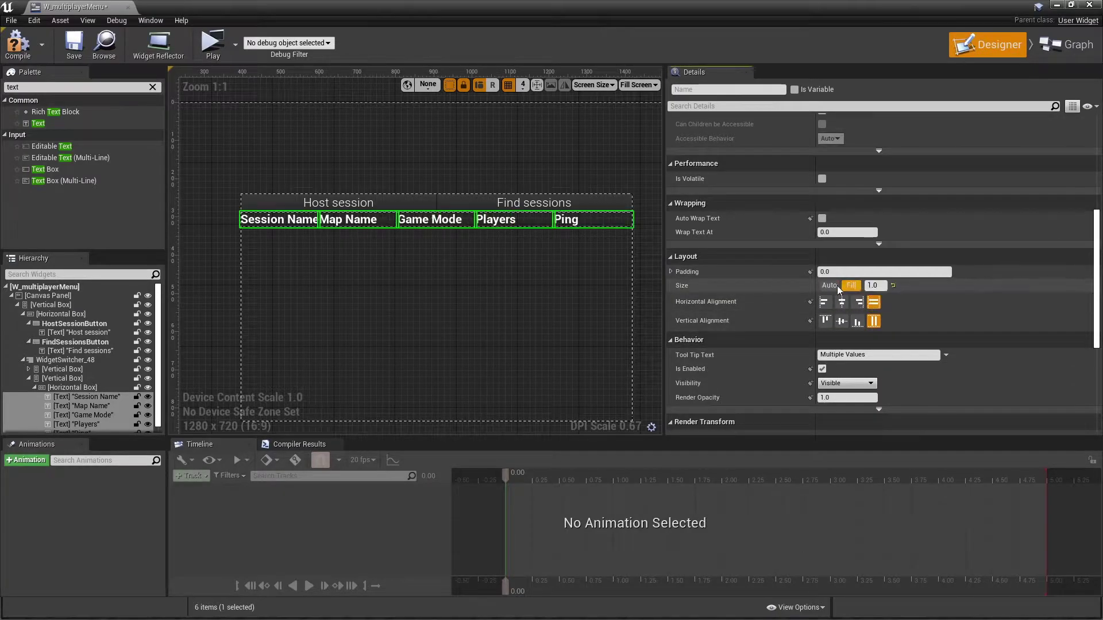
scroll(750, 300, up, 2)
scroll(750, 301, up, 3)
click(840, 252)
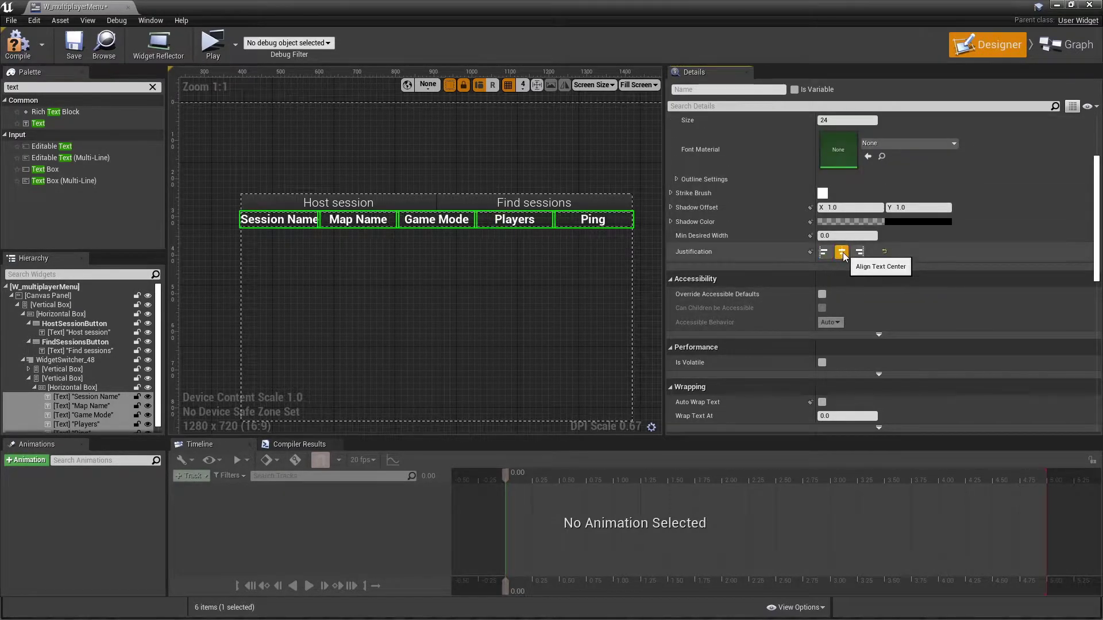
scroll(726, 242, up, 3)
scroll(726, 242, up, 1)
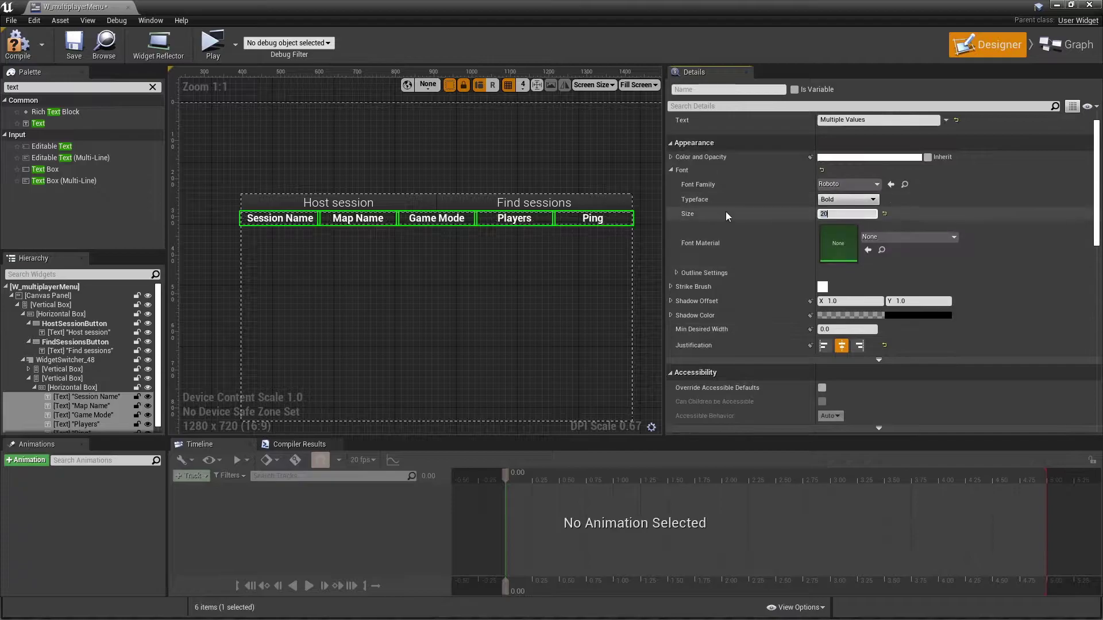
click(334, 280)
scroll(335, 281, up, 1)
- Add a Fill-sized Scroll Box under the header, named SessionsList and marked Is Variable
triple_click(78, 87)
text(scroll)
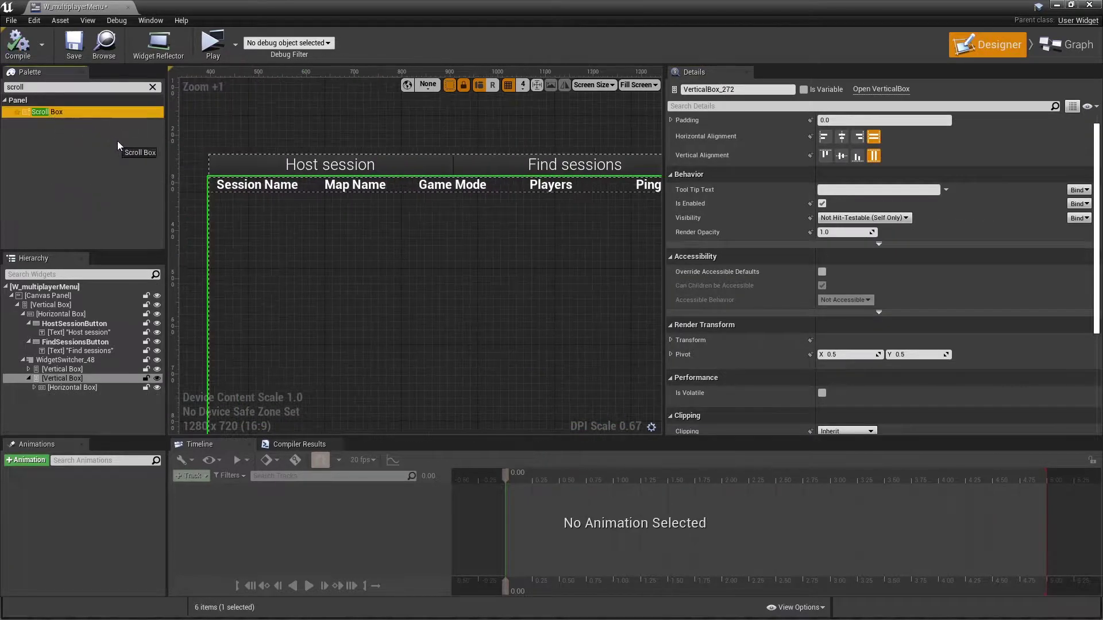
drag(359, 315, 385, 331)
click(847, 206)
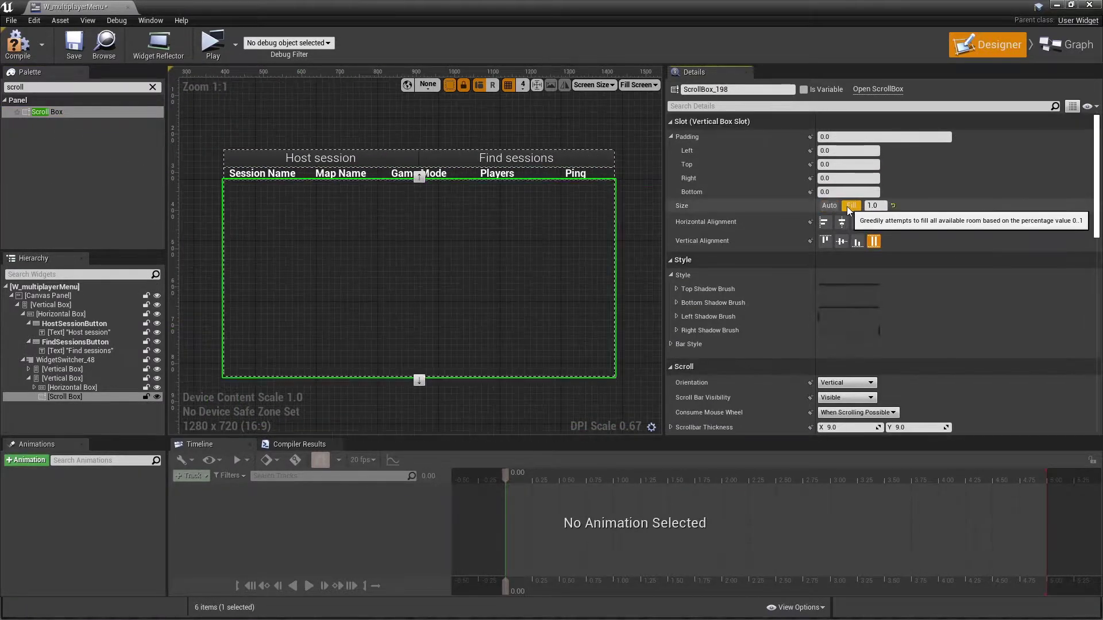
text(SessionsList)
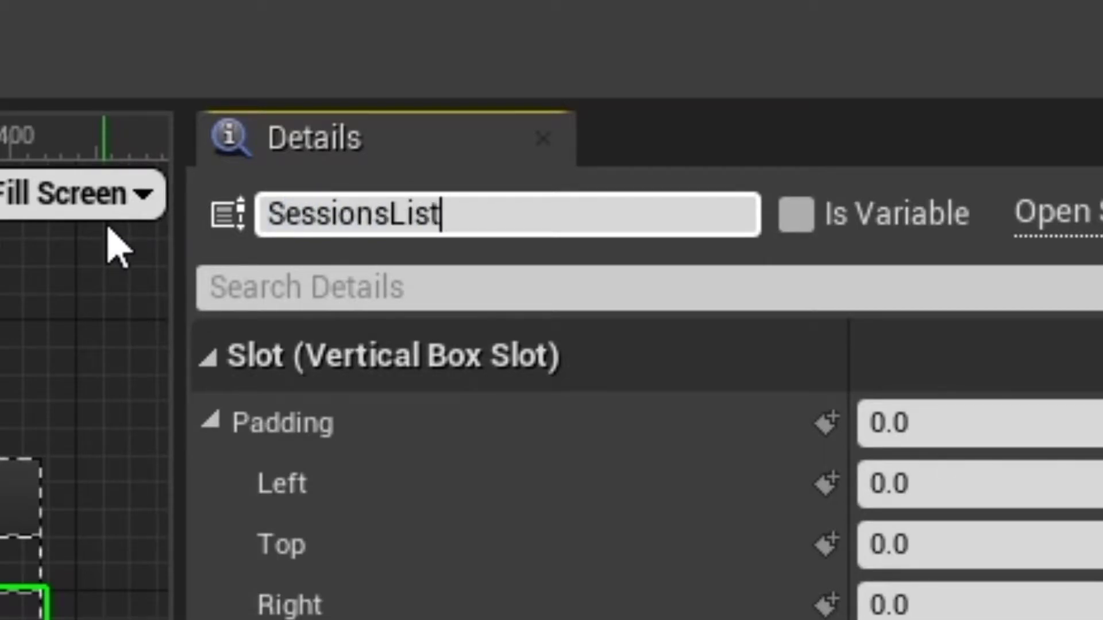
key(Return)
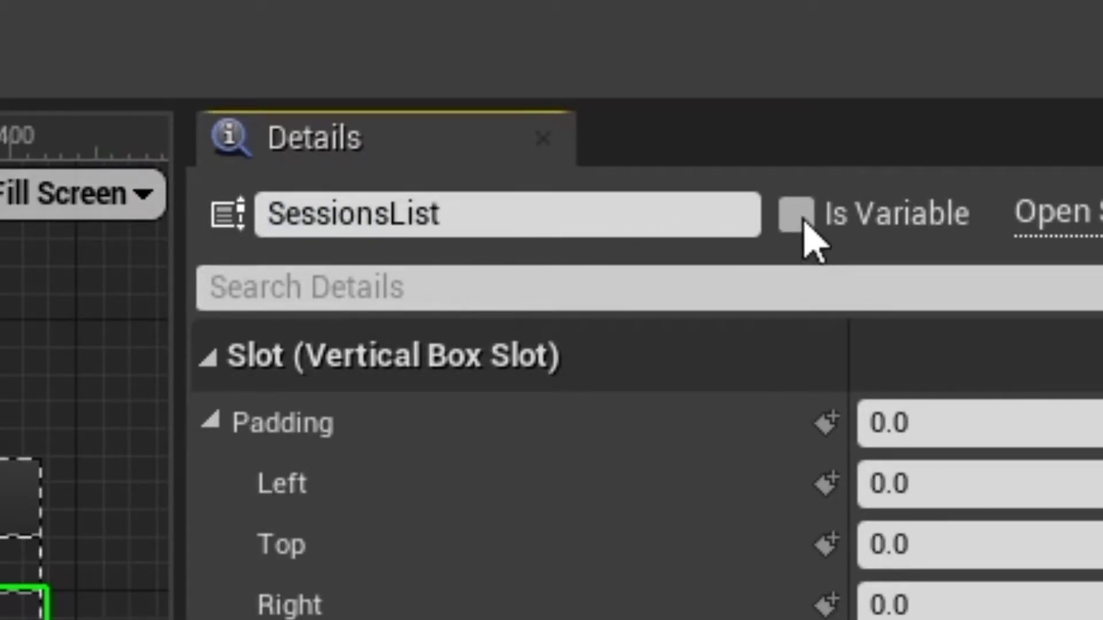
click(808, 224)
click(637, 220)
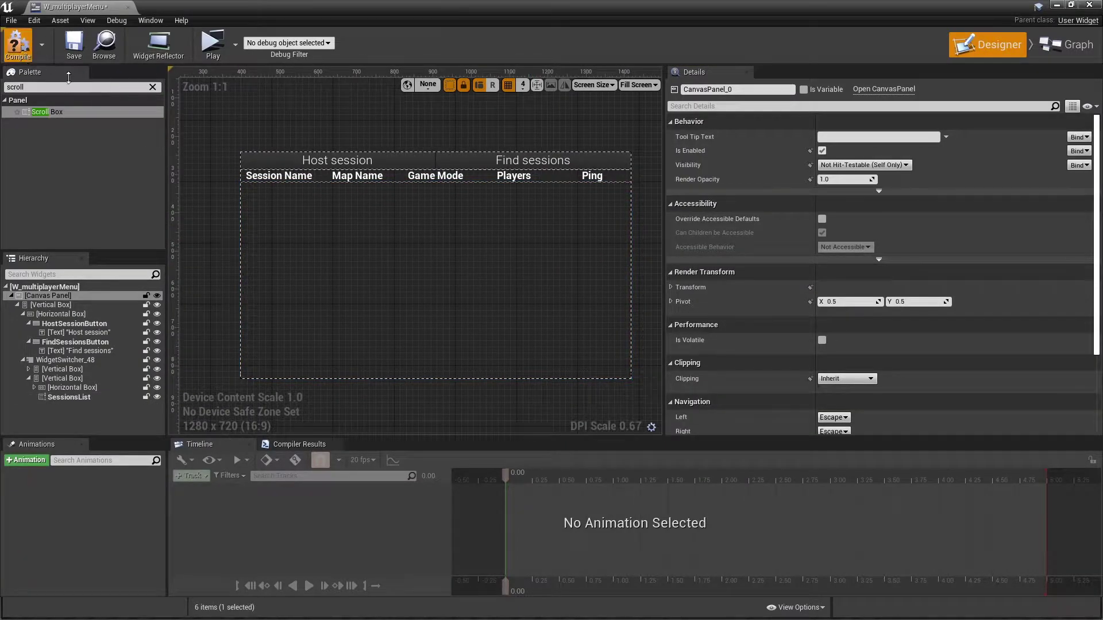
click(405, 263)
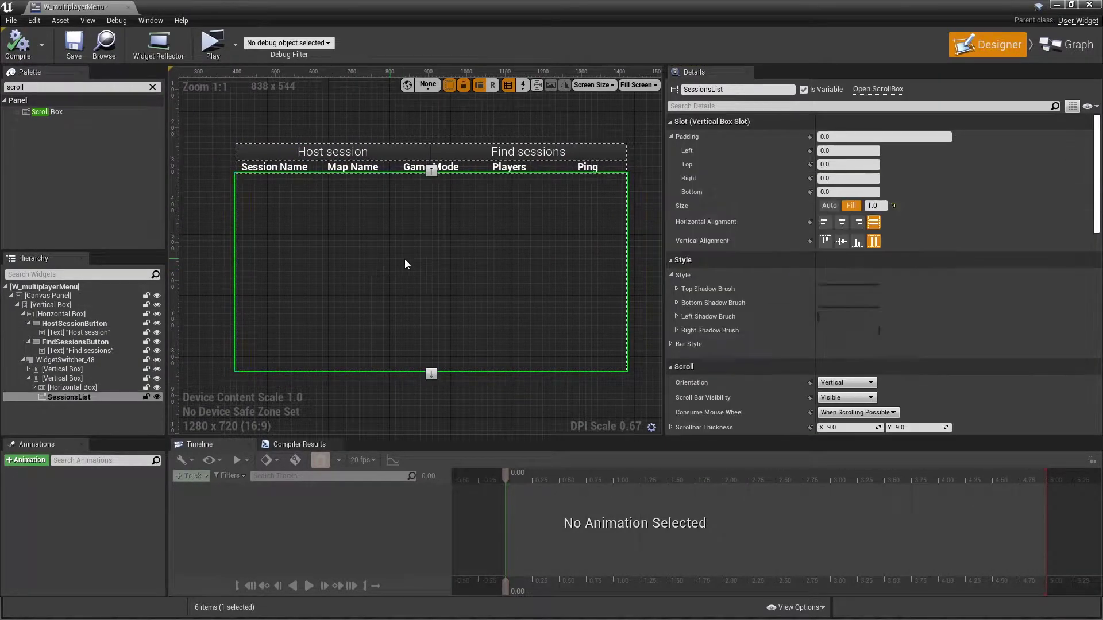
- Add Find Sessions Advanced after the page switch in the Find sessions button's click event
click(516, 151)
scroll(913, 321, down, 10)
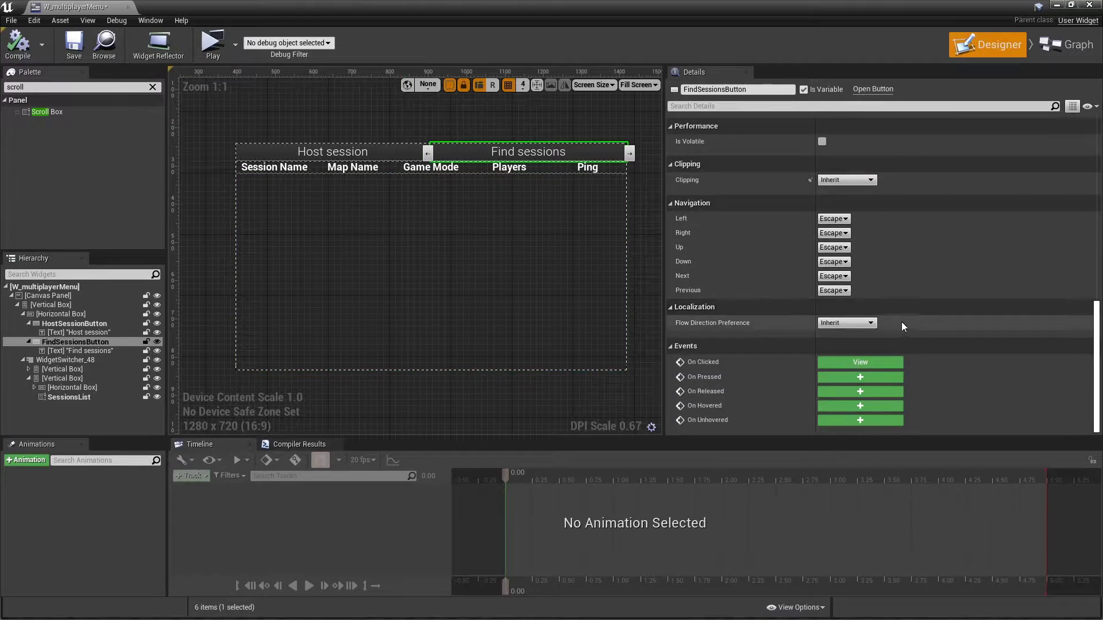
click(847, 363)
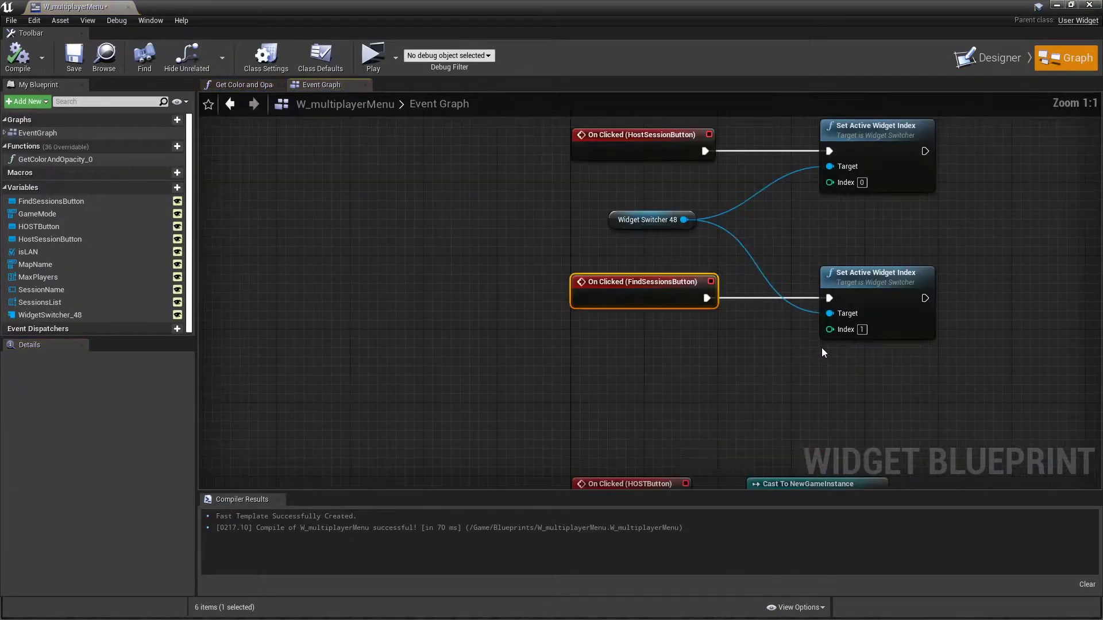
drag(922, 298, 755, 258)
text(find session)
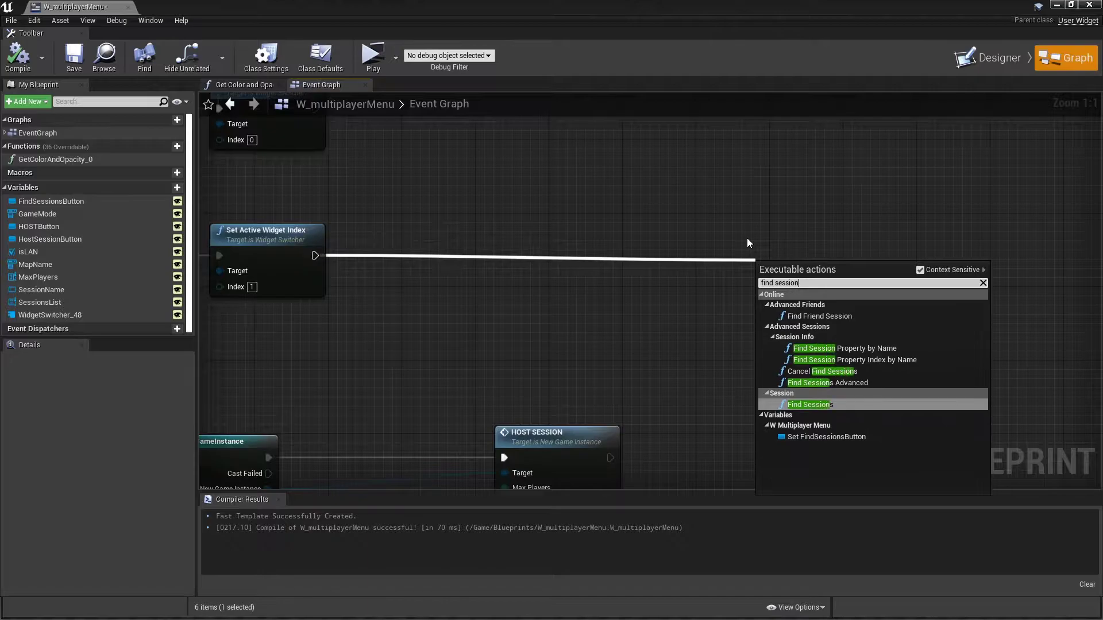
click(827, 382)
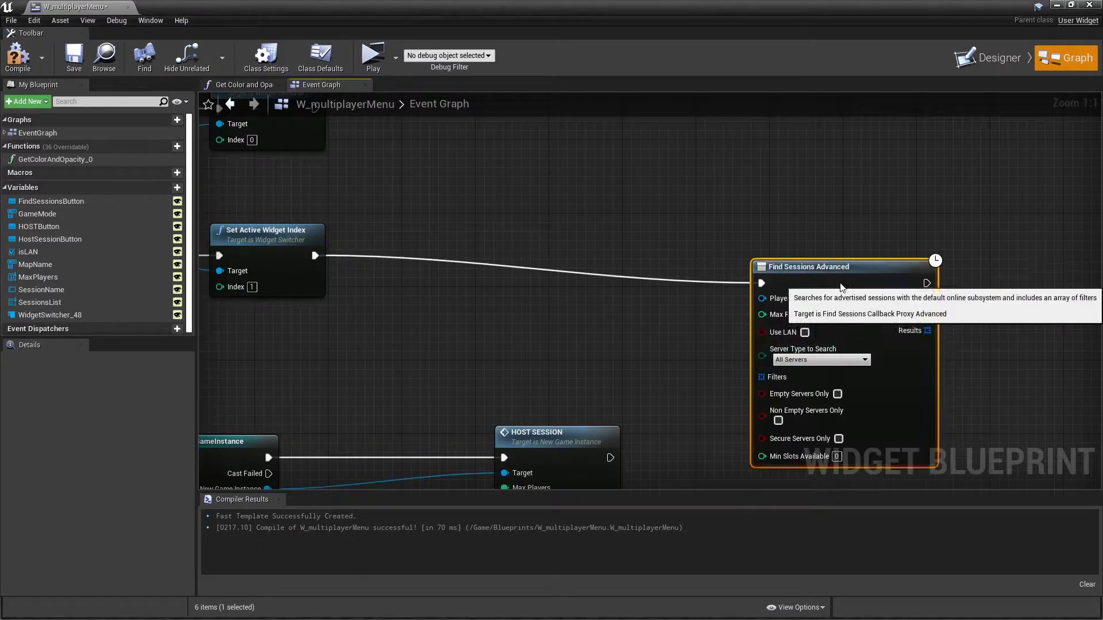
- Wire Get Player Controller into the search and enter a large Max Results value
drag(805, 272, 701, 306)
text(get )
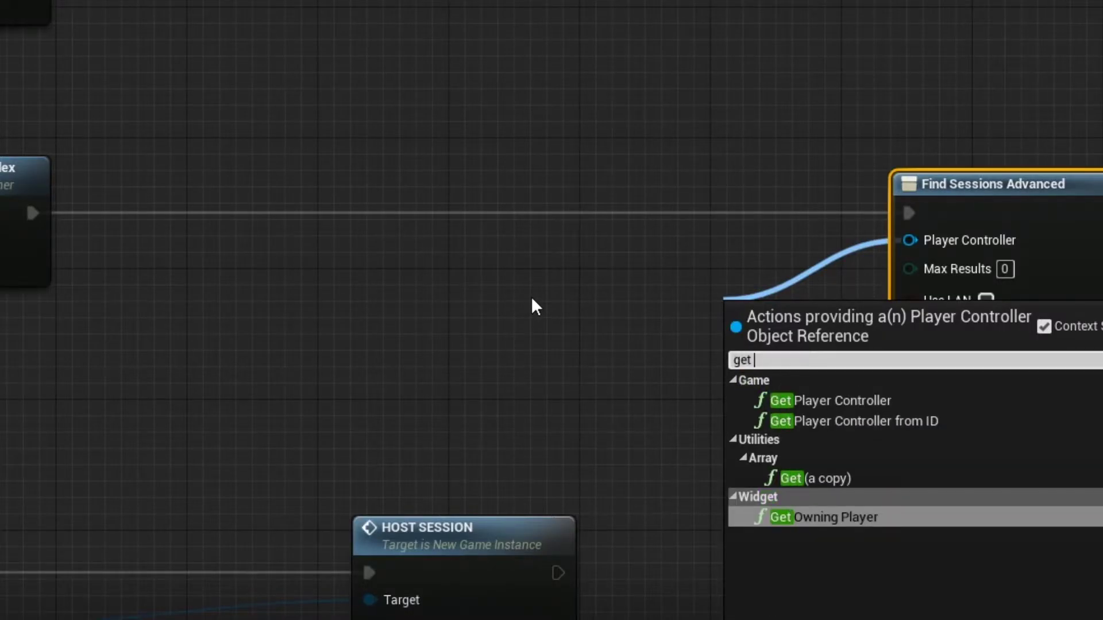
text(play)
key(Up)
key(Up)
key(Return)
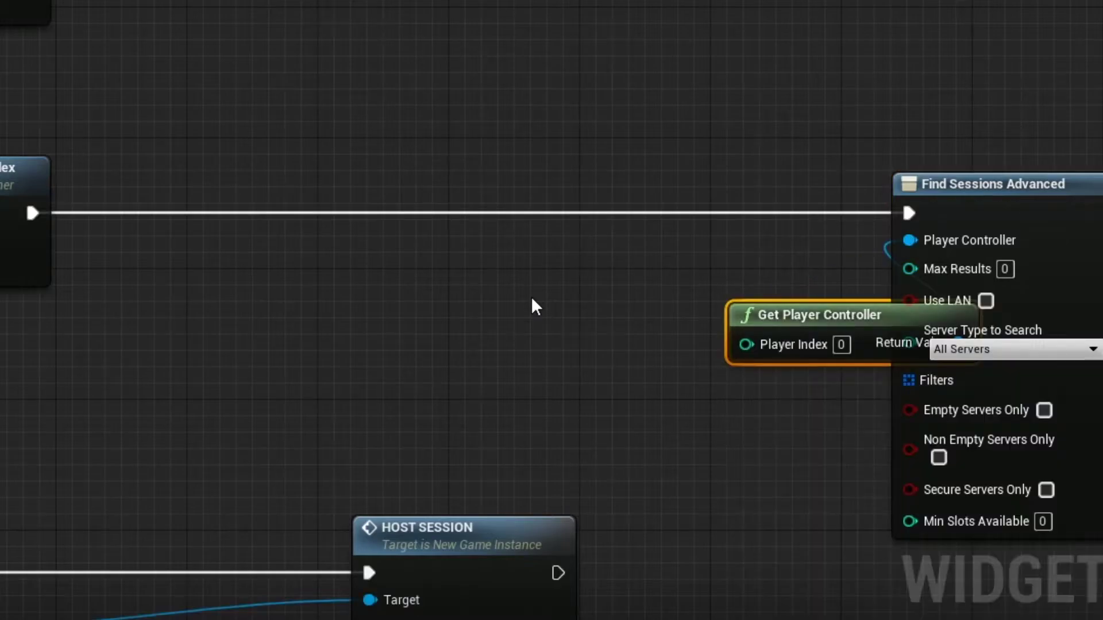
drag(822, 304, 529, 239)
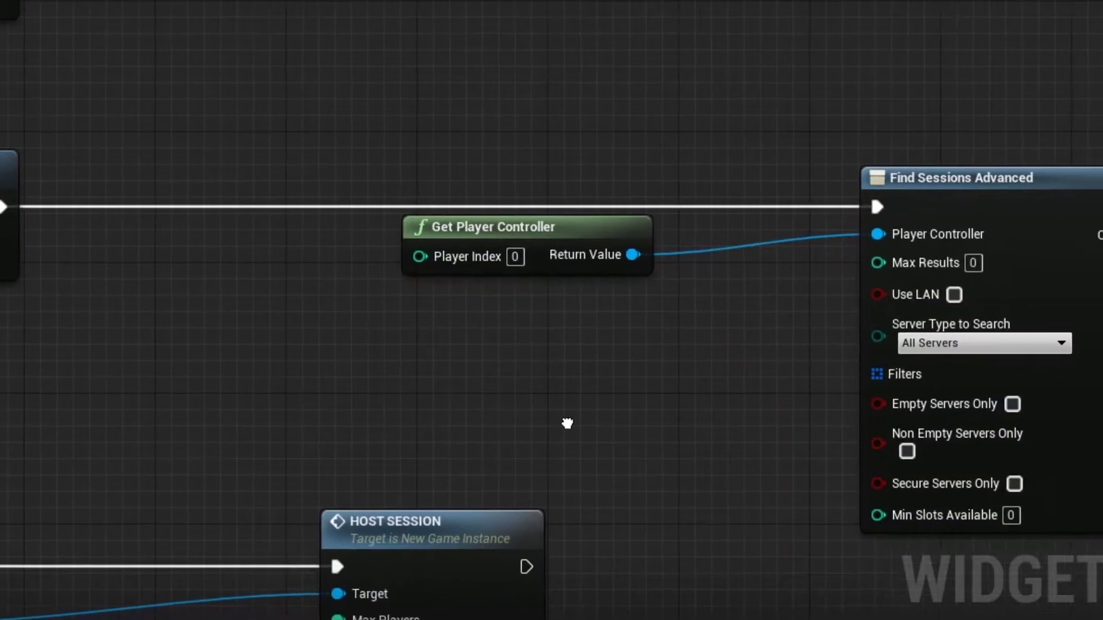
mouse_move(584, 402)
right_down()
mouse_move(439, 463)
mouse_move(441, 430)
right_up()
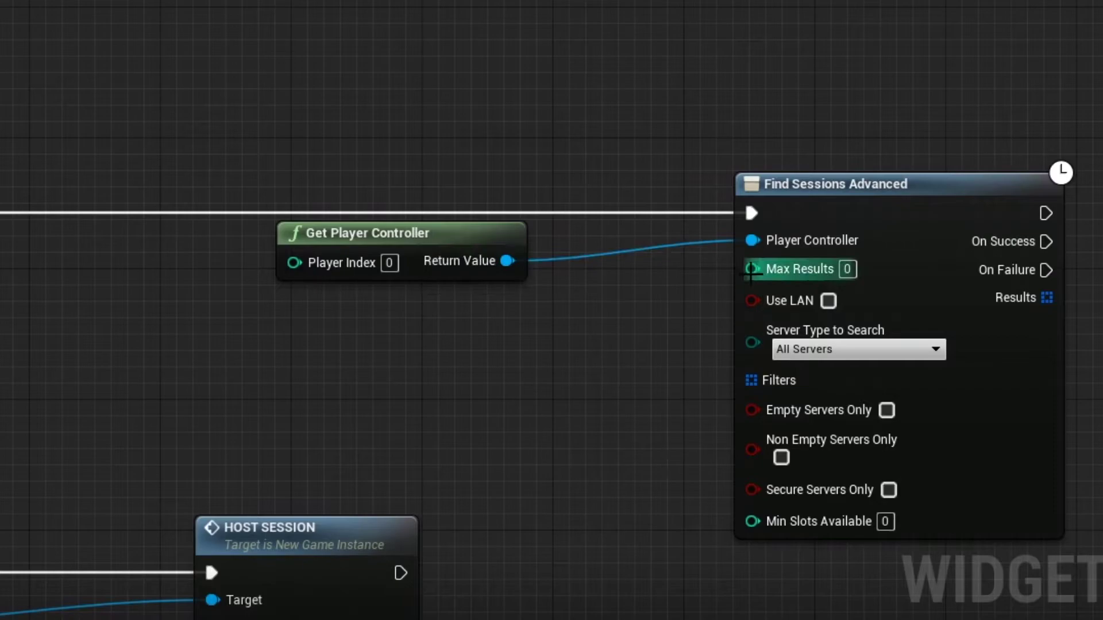
click(851, 269)
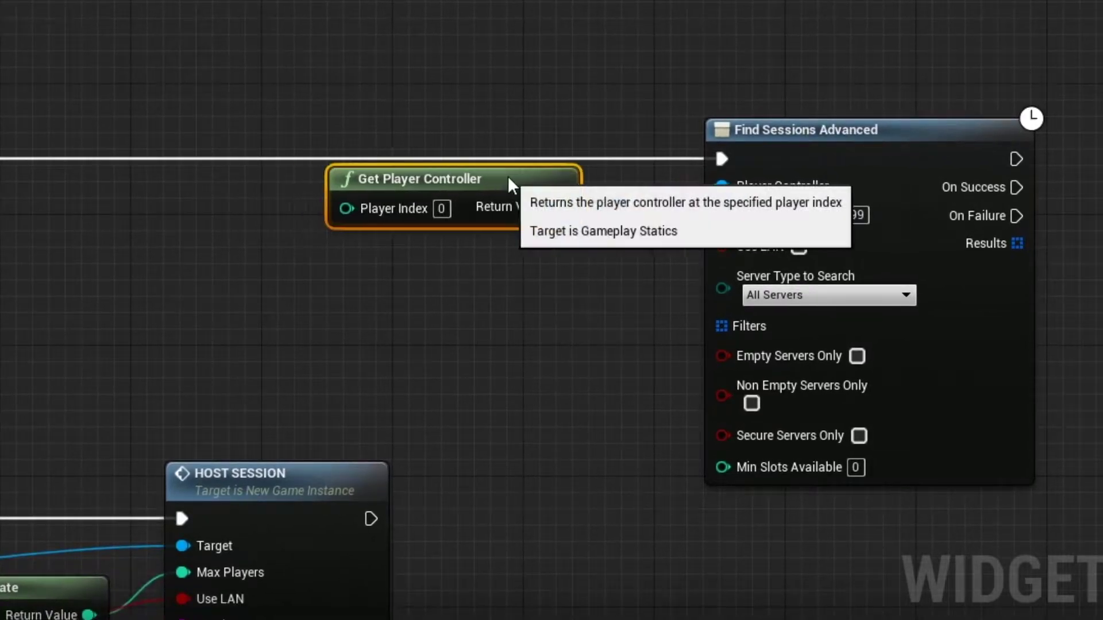
- Select the checkbox in the Use LAN row and rename it use LAN
drag(723, 293, 691, 297)
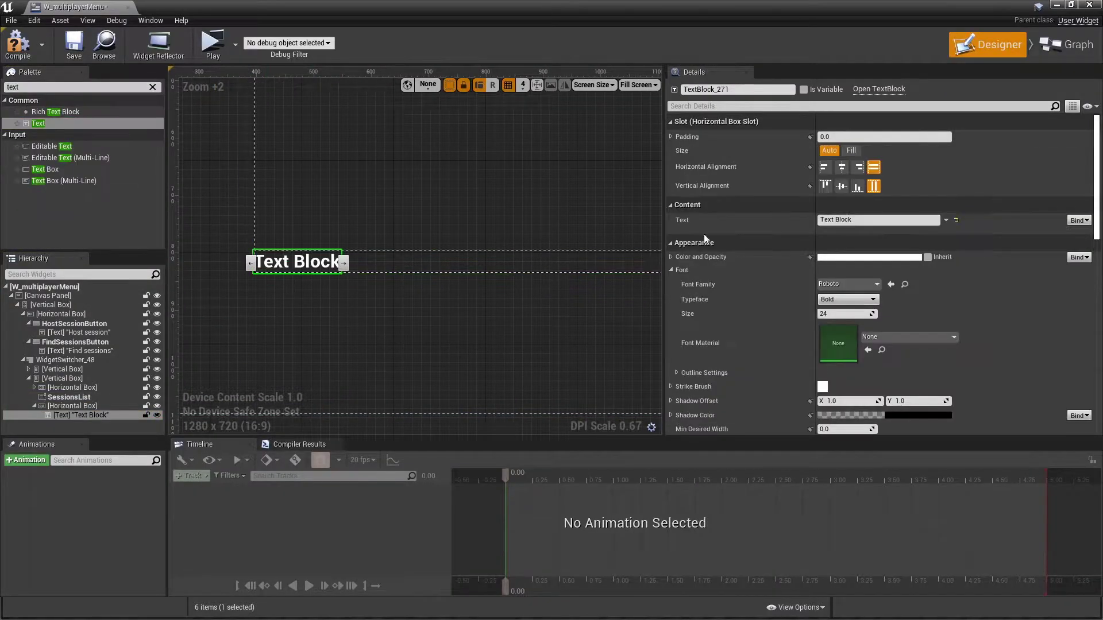
text(Use LAN)
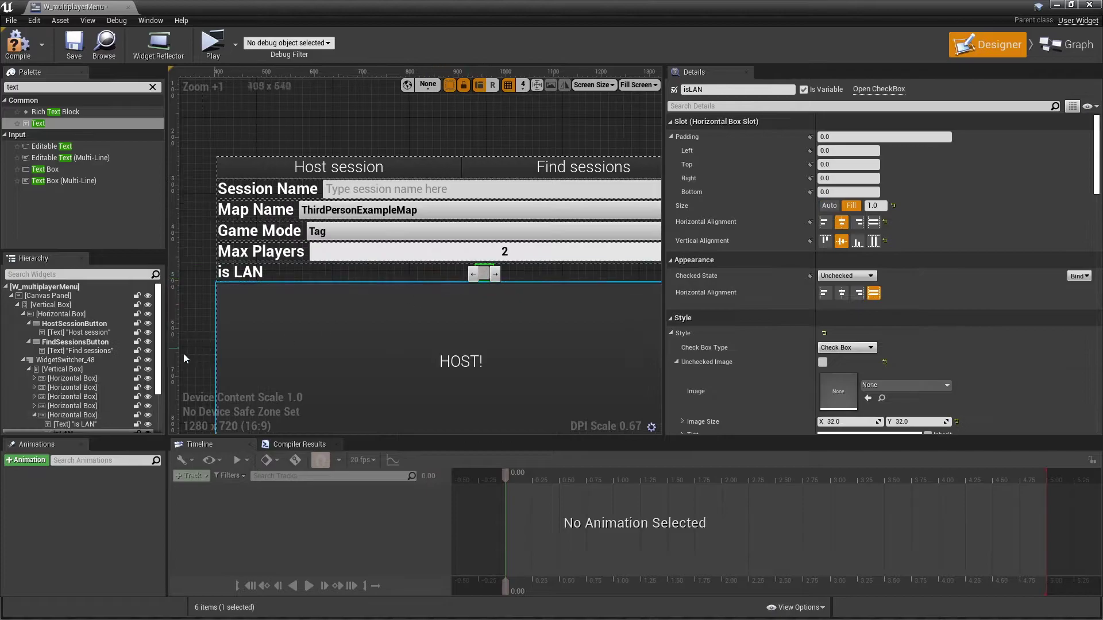
scroll(84, 362, down, 2)
click(65, 392)
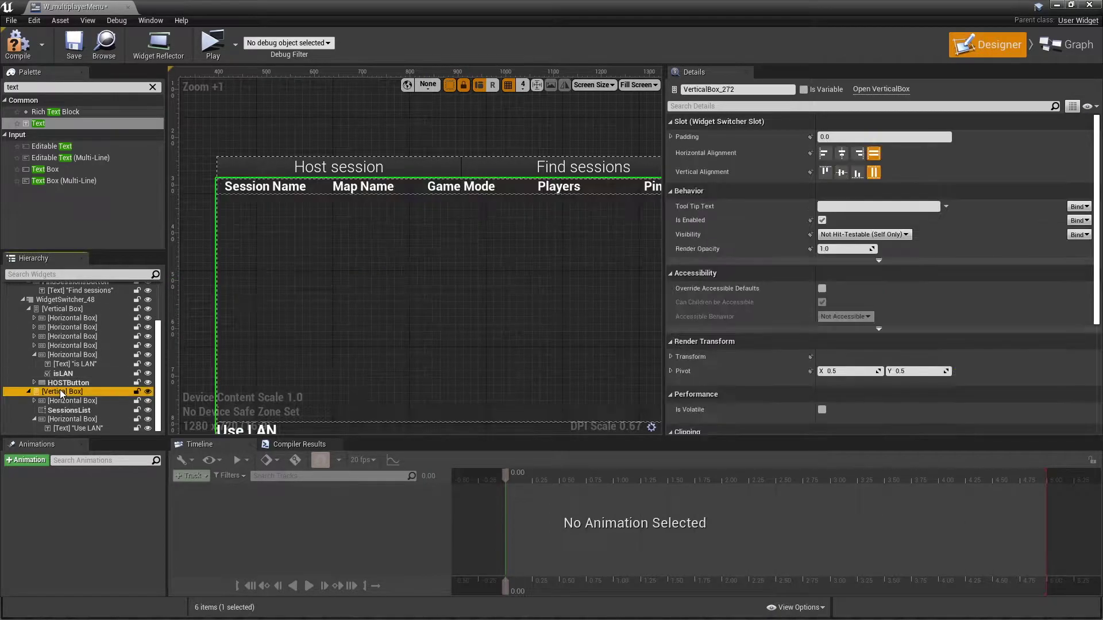
right_drag(360, 340, 359, 204)
click(473, 295)
click(487, 292)
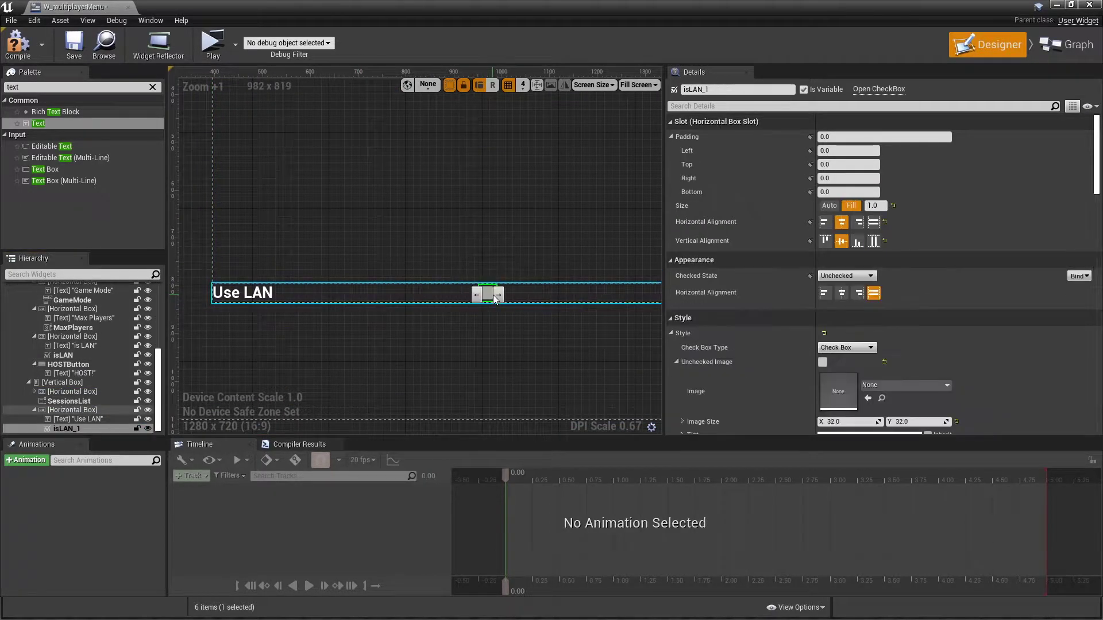
text(use)
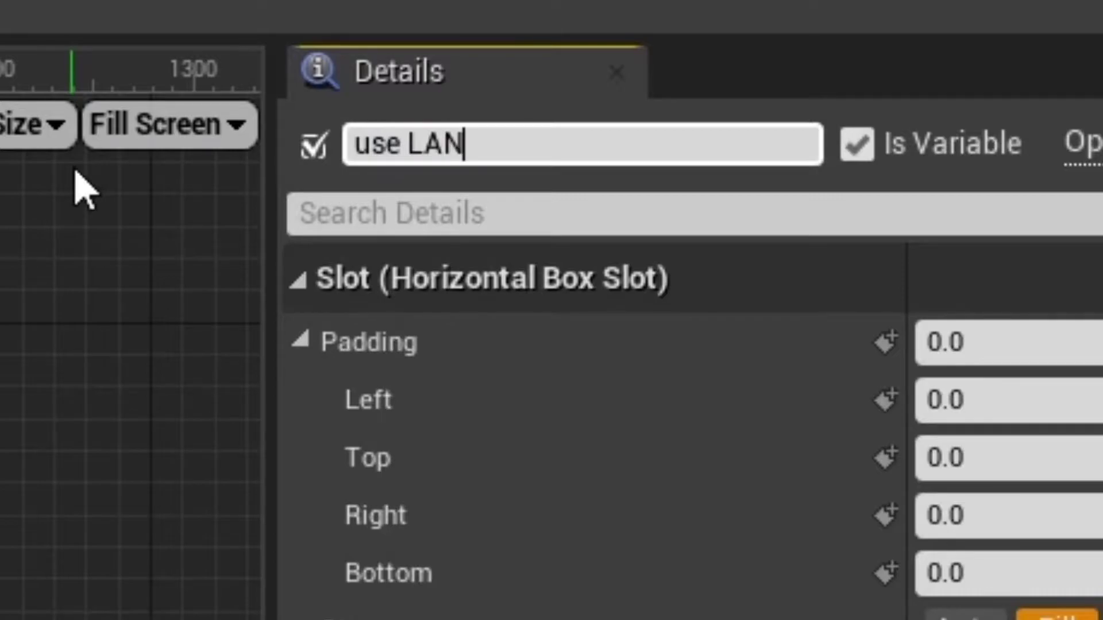
key(Return)
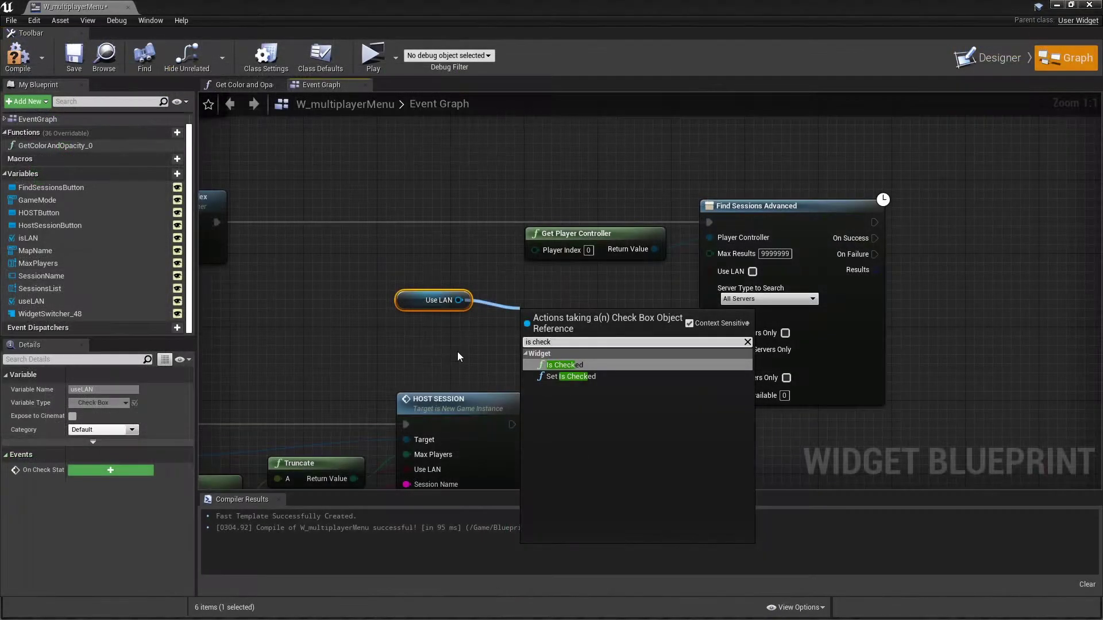
- Wire useLAN's Is Checked into Use LAN and print a red 'Failed to find sessions'
key(Return)
mouse_move(577, 316)
mouse_down()
mouse_move(577, 288)
mouse_move(709, 270)
mouse_up()
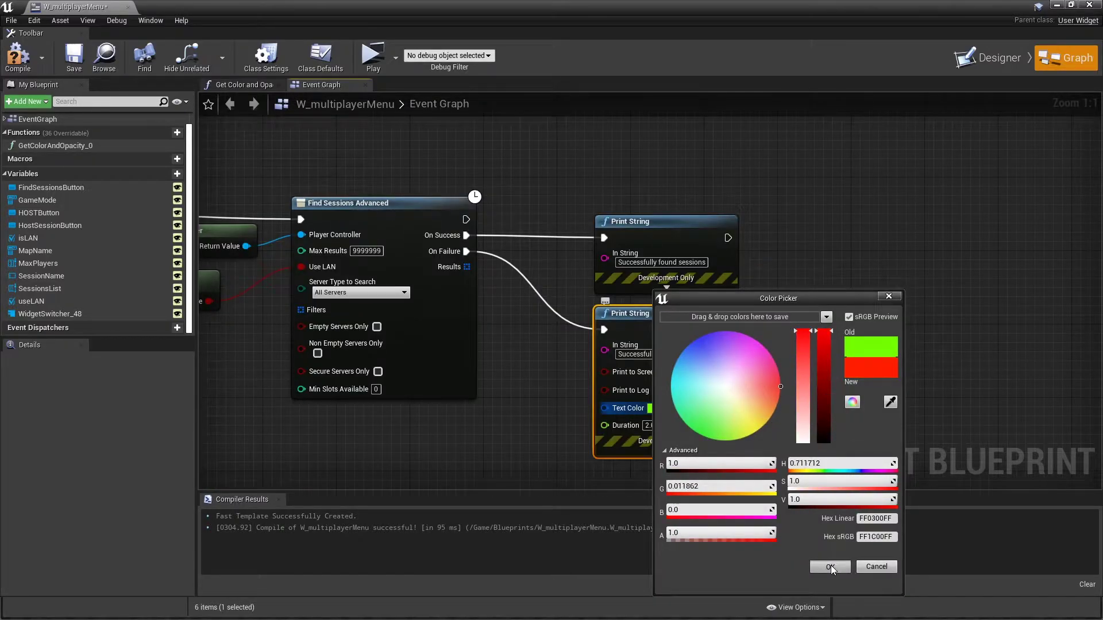
click(831, 567)
click(652, 347)
text(Fa)
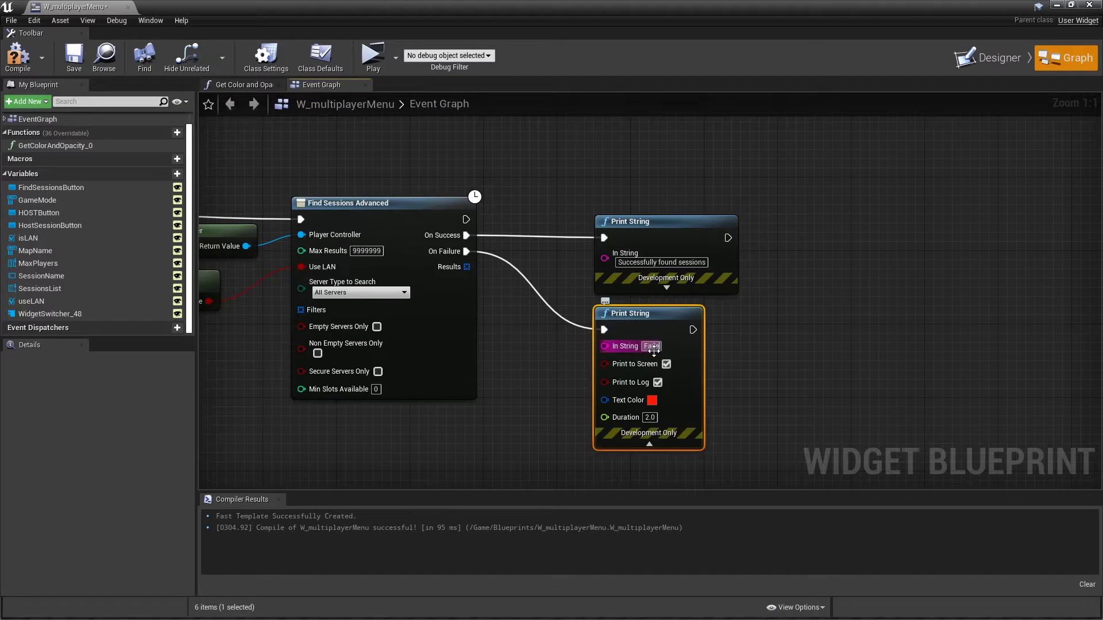
text(find sessi)
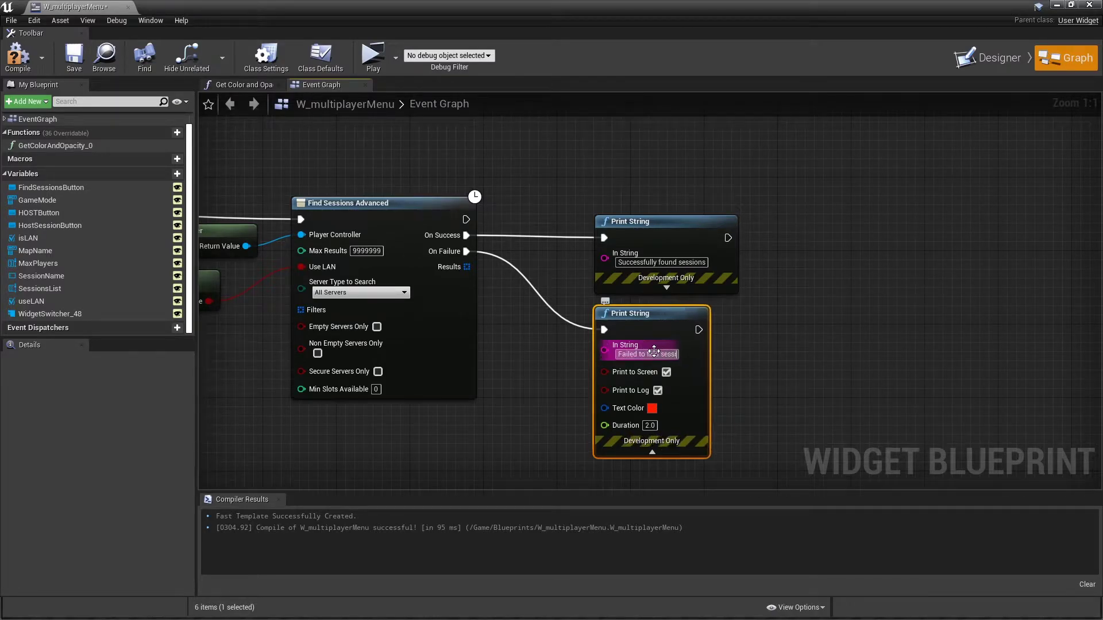
text(for each)
- Add a For Each Loop over Results with a Create Widget node in its body
key(Return)
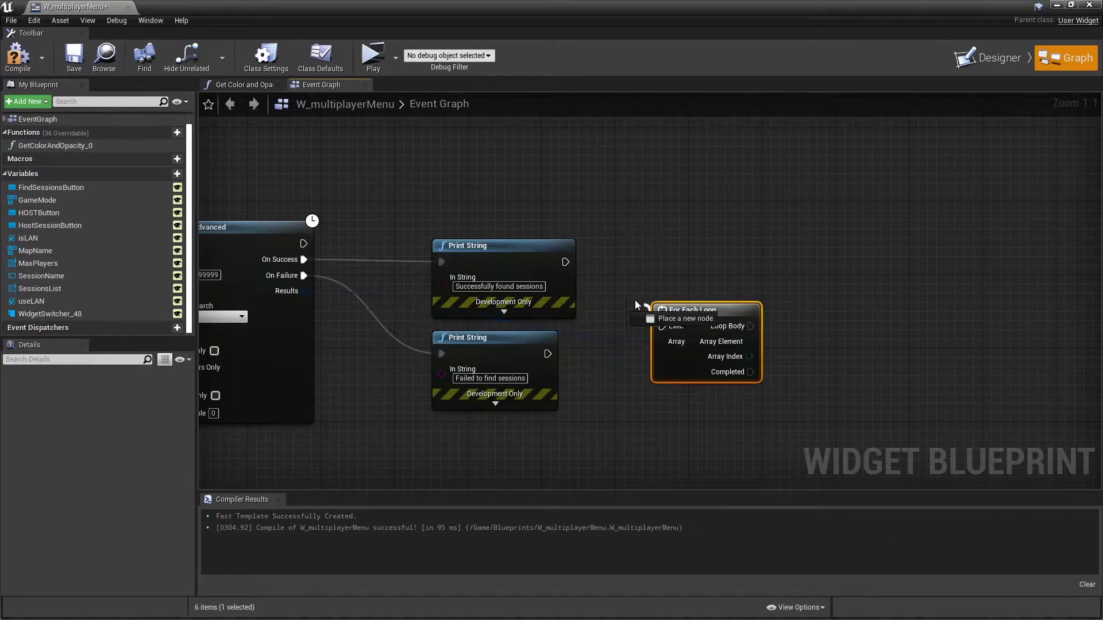
drag(679, 296, 647, 255)
drag(513, 273, 580, 243)
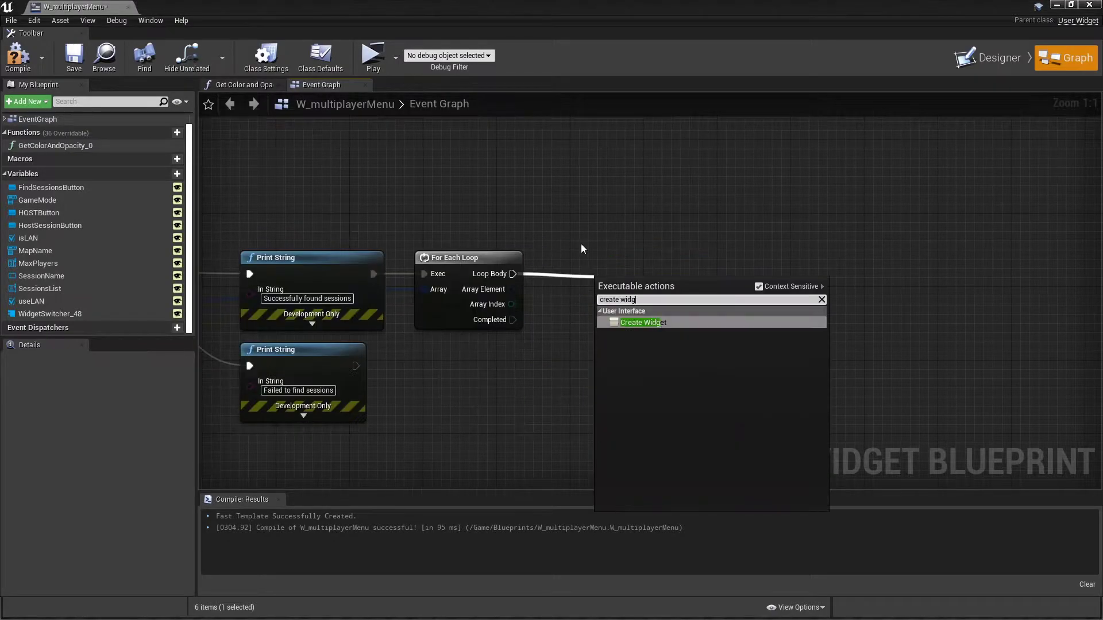
text(create widget)
key(Return)
drag(655, 285, 683, 267)
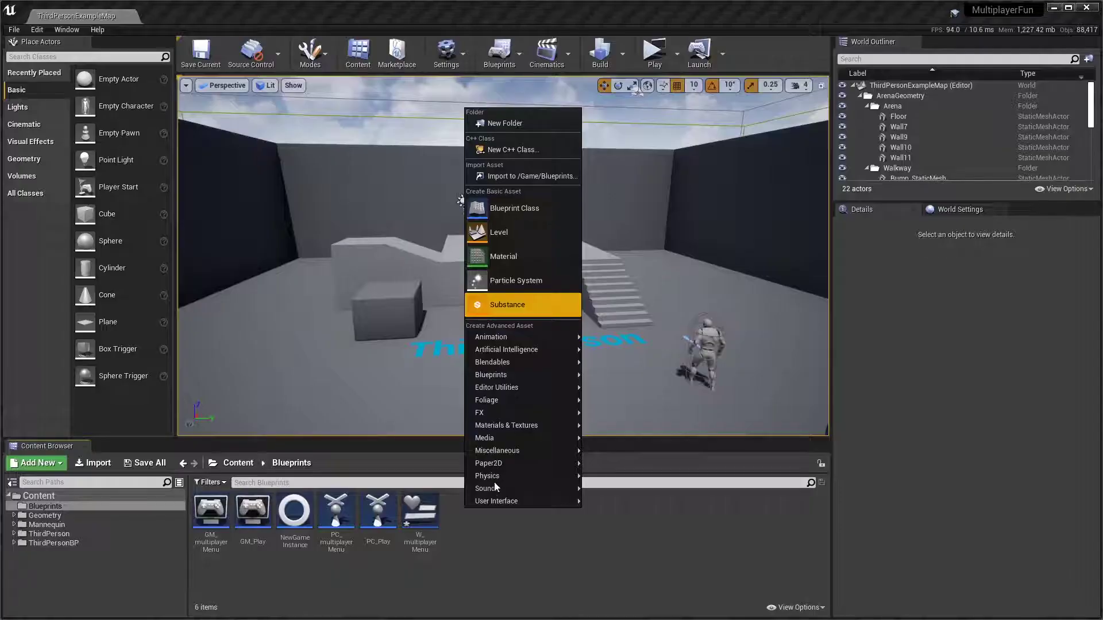
- Create the W_SessionButton widget blueprint with a Horizontal Box replacing the canvas root
click(632, 579)
text(W_Session)
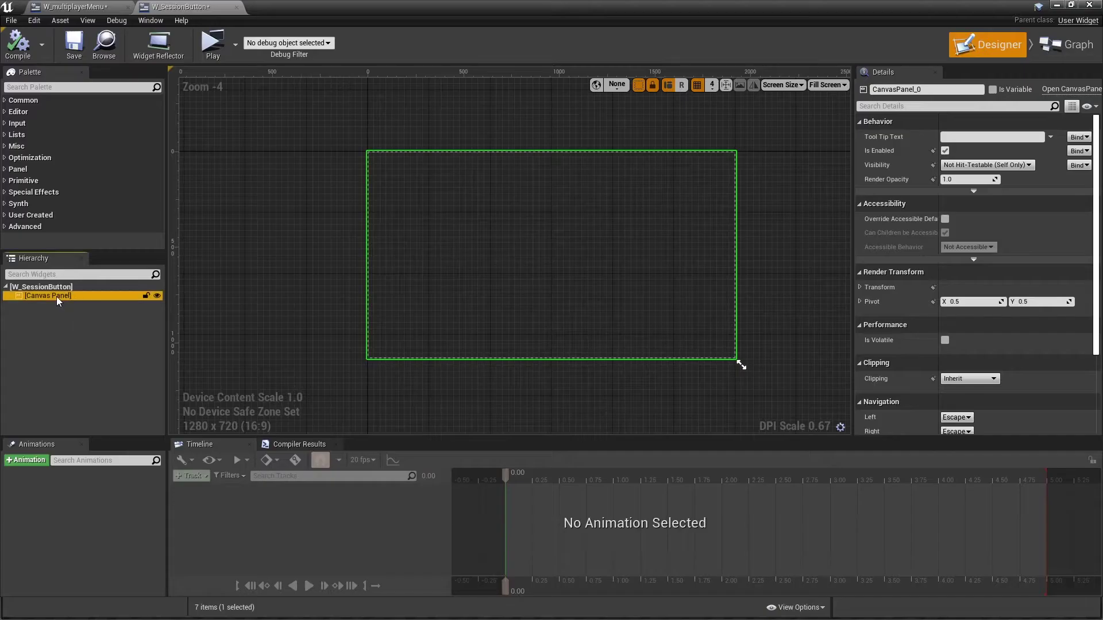
click(53, 295)
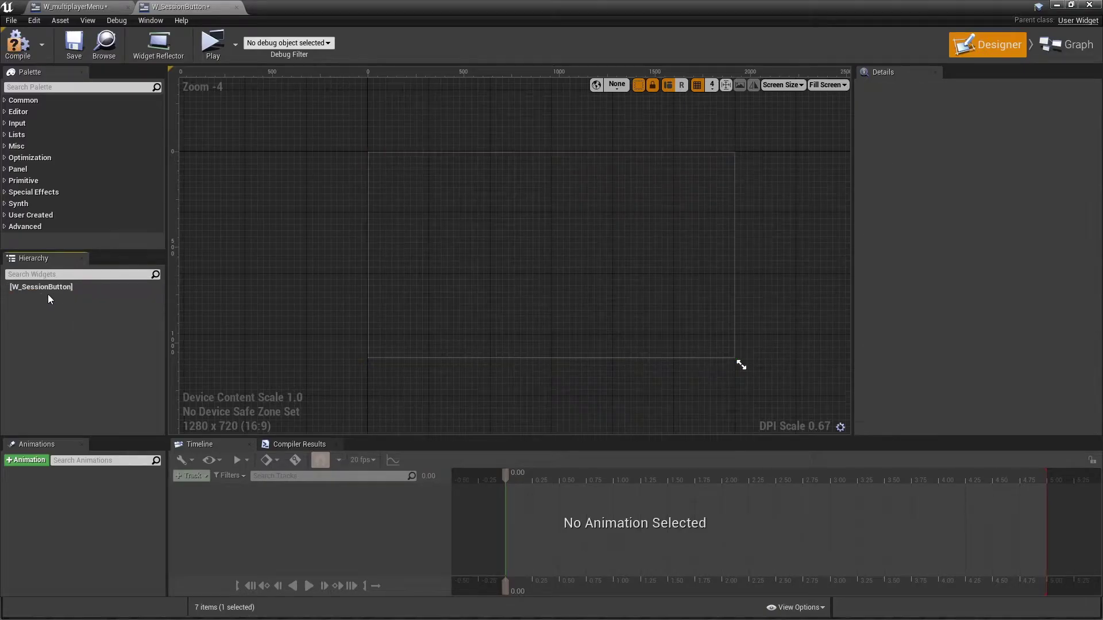
click(41, 87)
text(hori)
drag(55, 112, 68, 293)
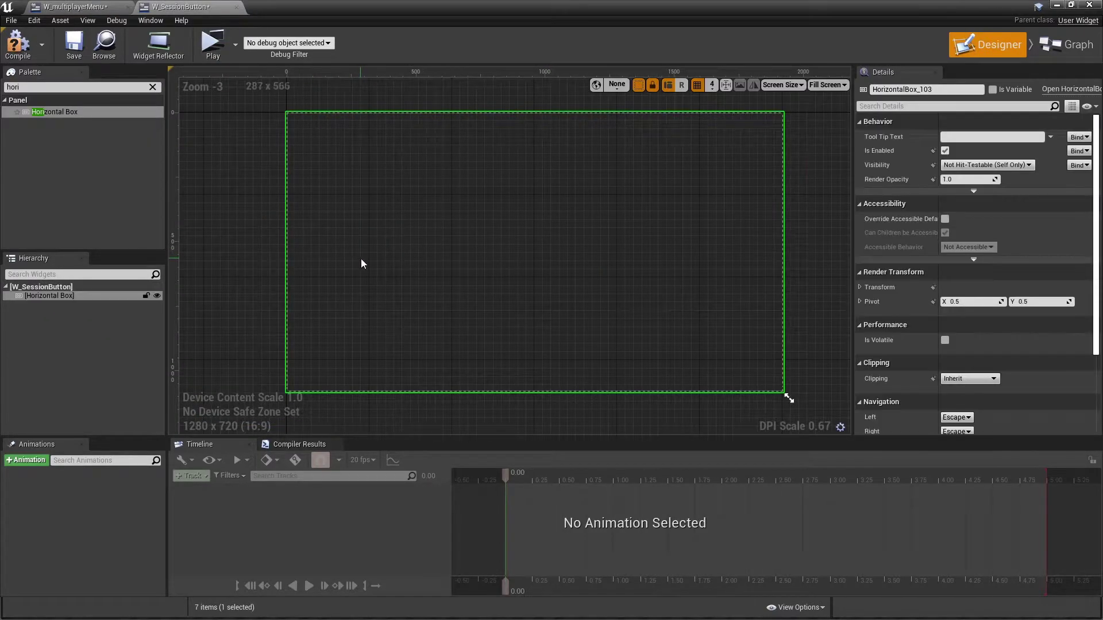
- Paste the five column labels into the row and centre them vertically
key(ctrl+v)
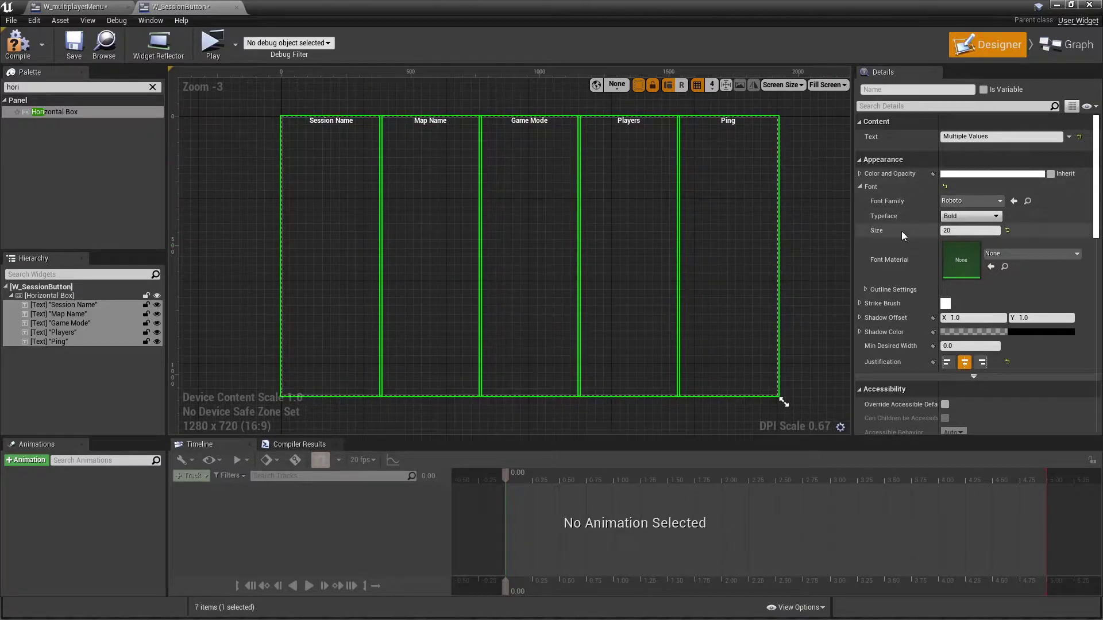
scroll(902, 232, down, 1)
scroll(902, 232, down, 2)
scroll(913, 237, down, 2)
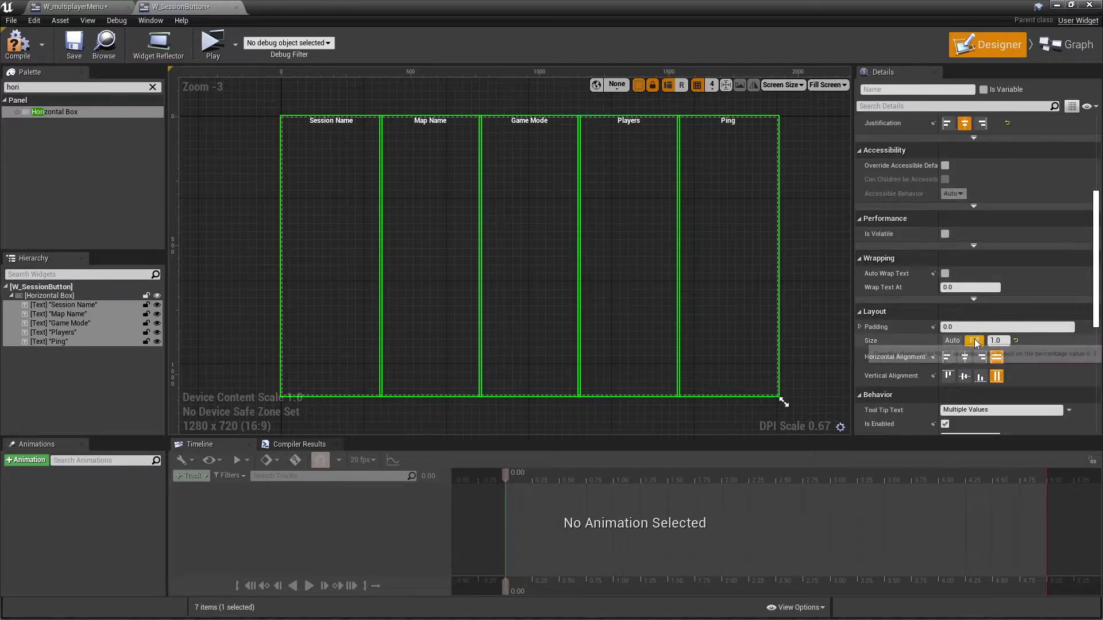
click(965, 377)
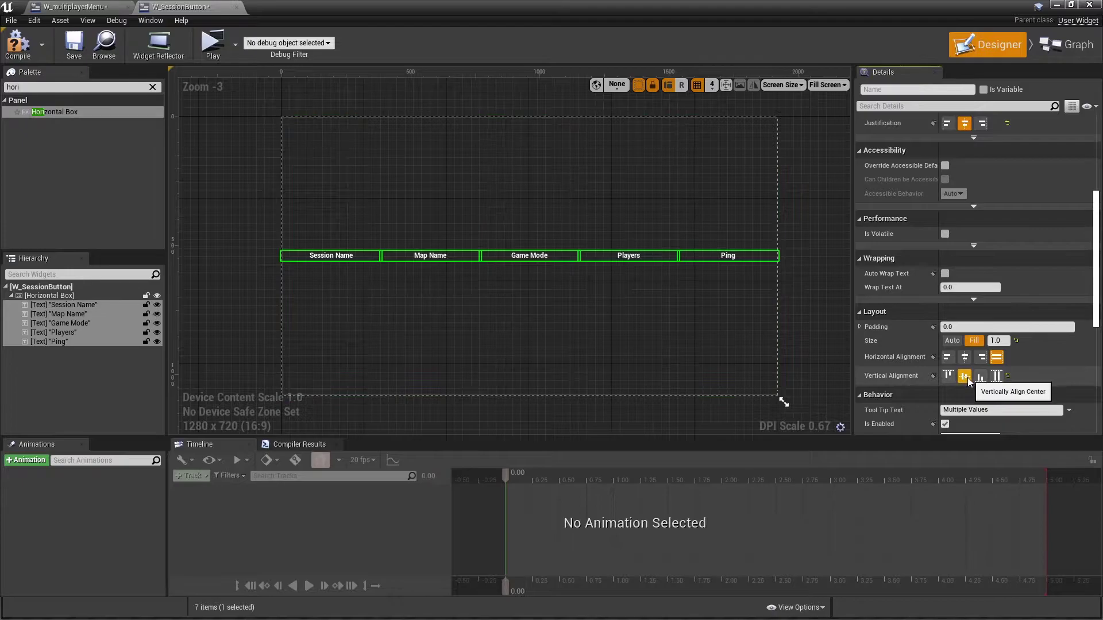
click(381, 278)
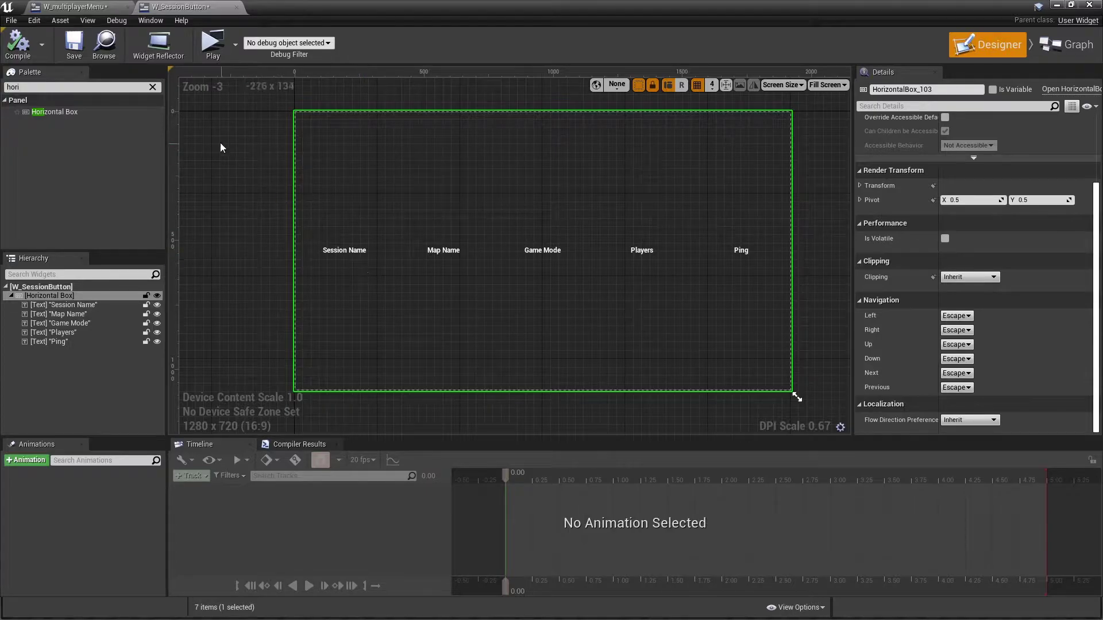
- Add SessionToJoin as a Blueprint Session Result variable, Instance Editable and Expose on Spawn
click(1063, 48)
text(n)
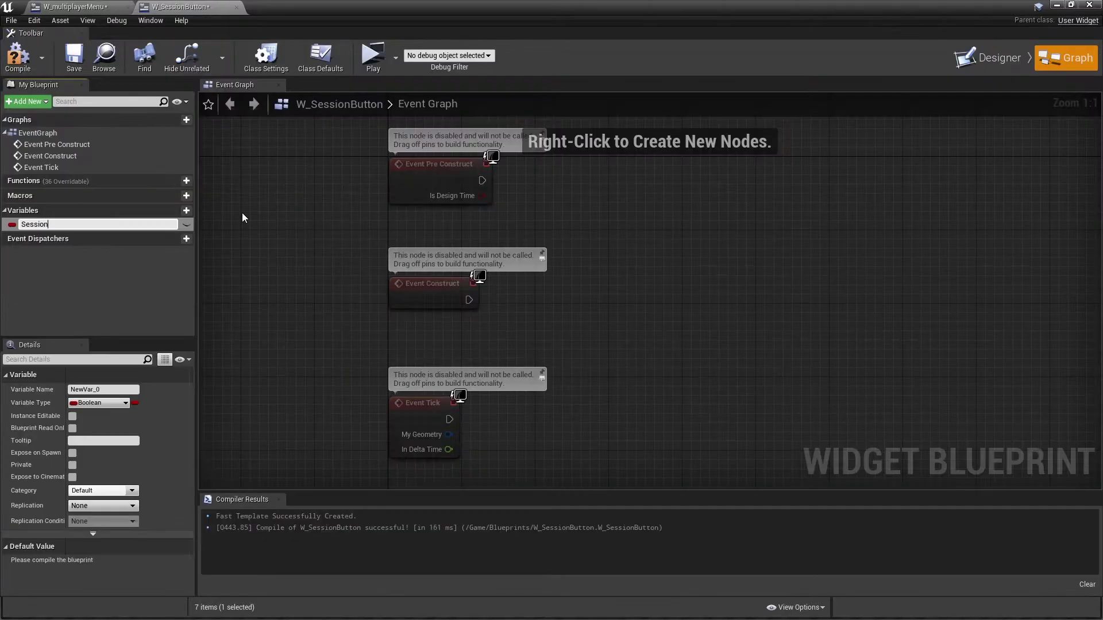
text(ToJoin)
key(Return)
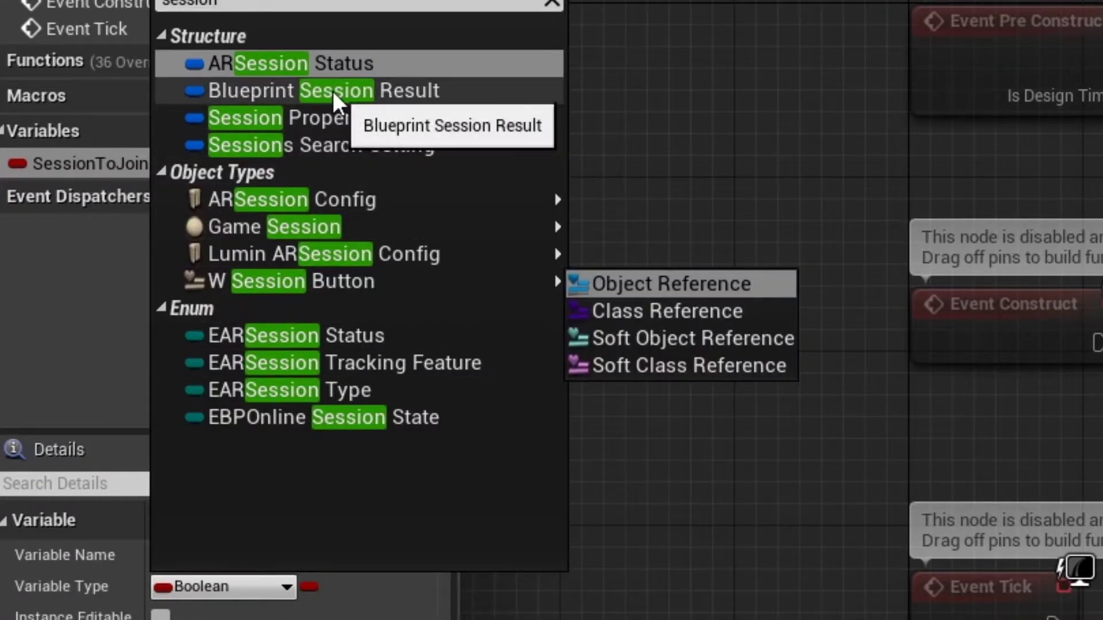
text(session)
click(141, 196)
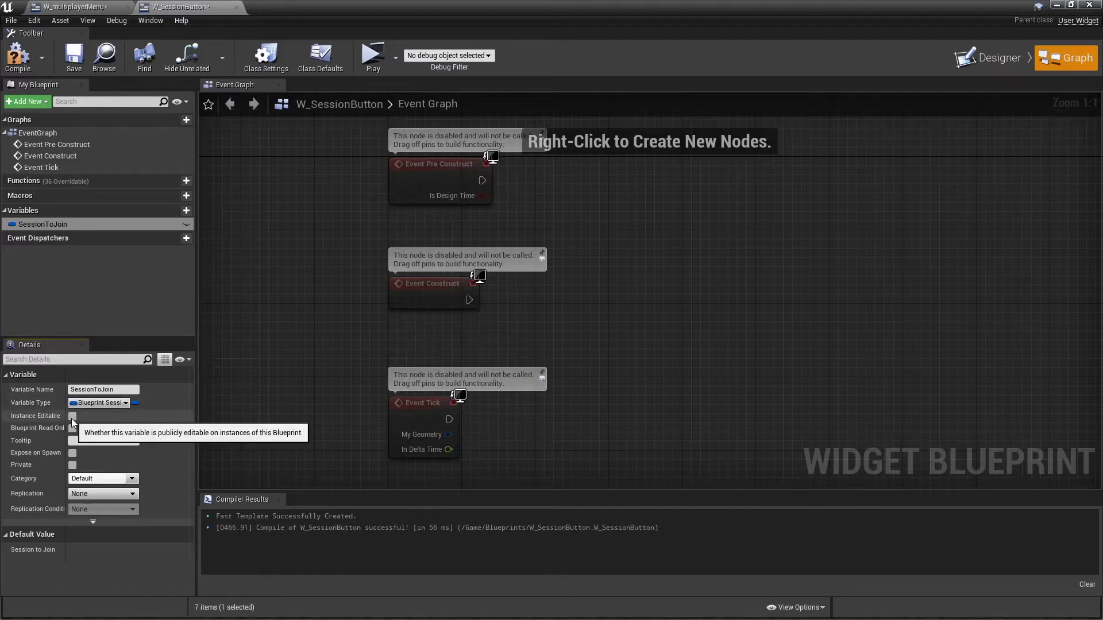
click(72, 416)
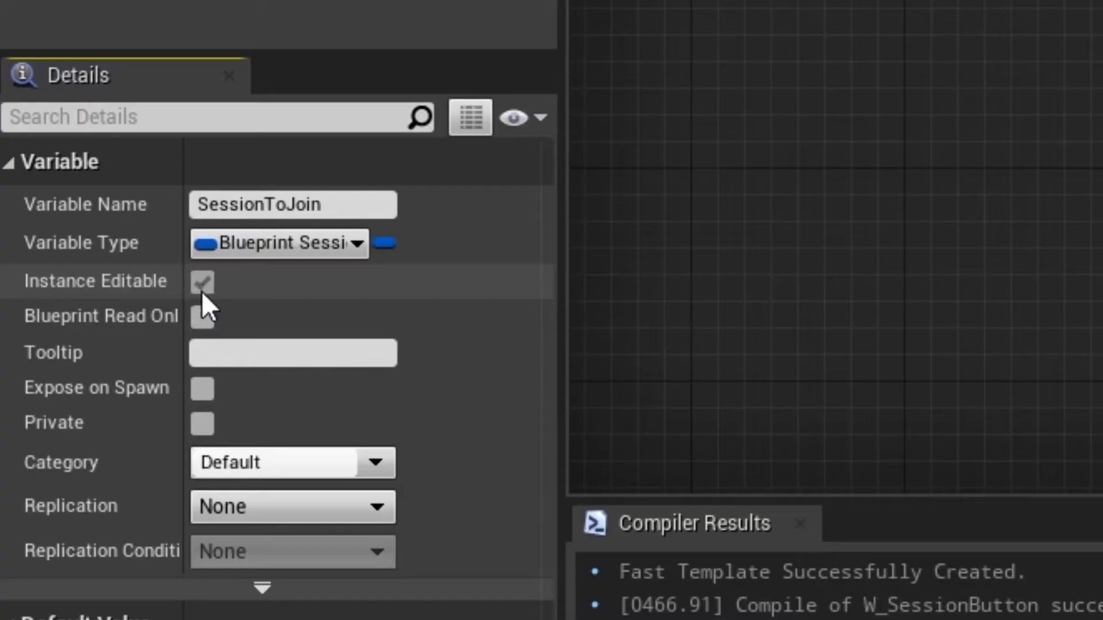
click(202, 390)
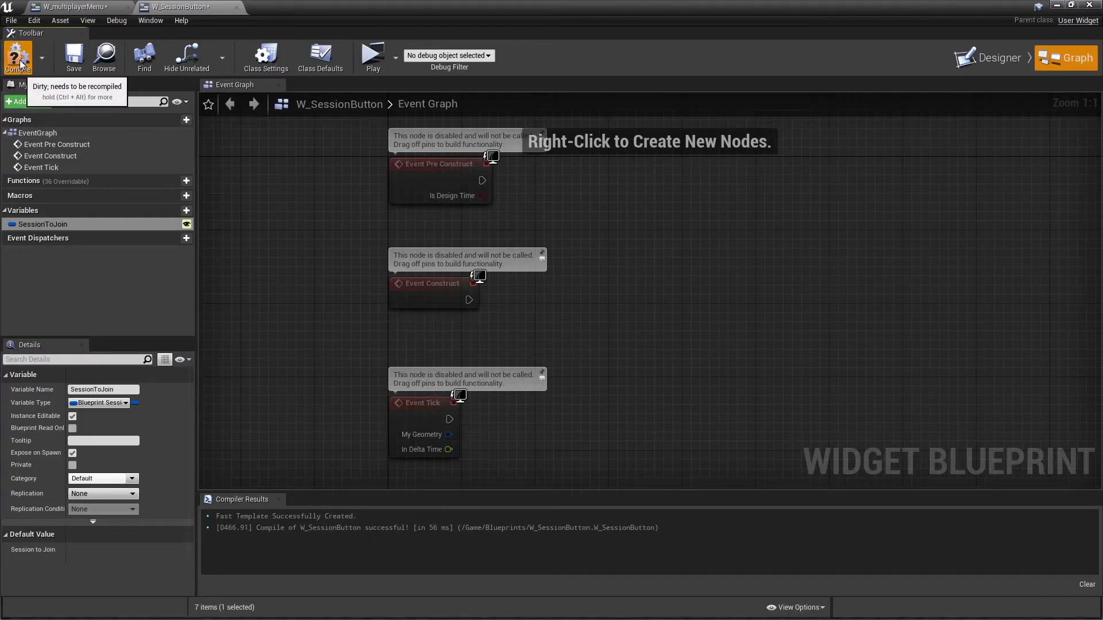
- Compile W_SessionButton and set the loop's Create Widget class to W_SessionButton
click(21, 57)
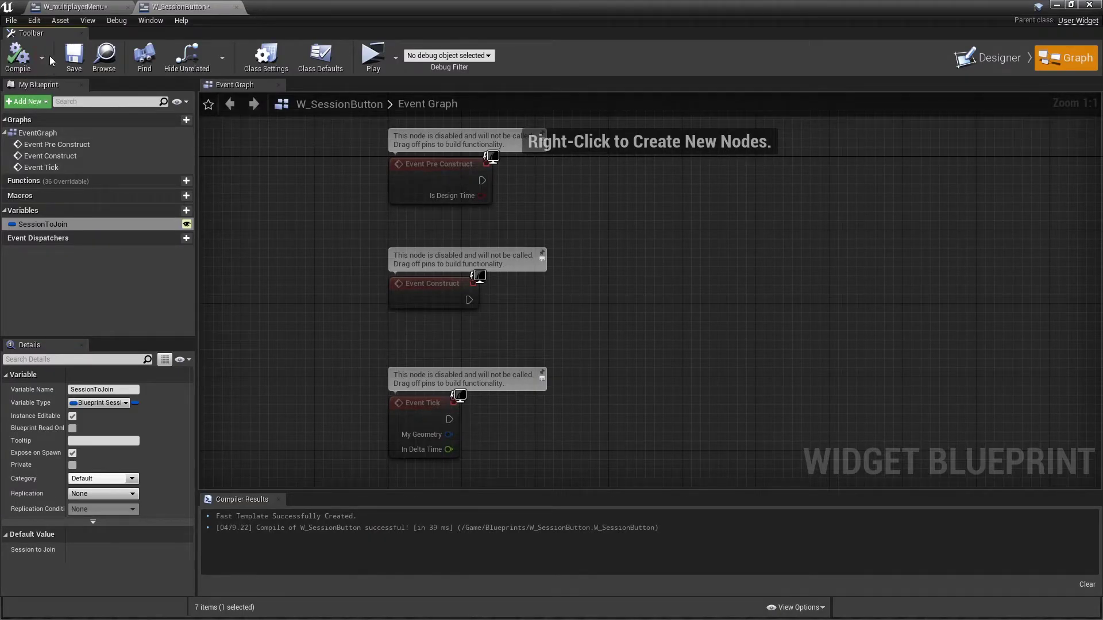
click(73, 7)
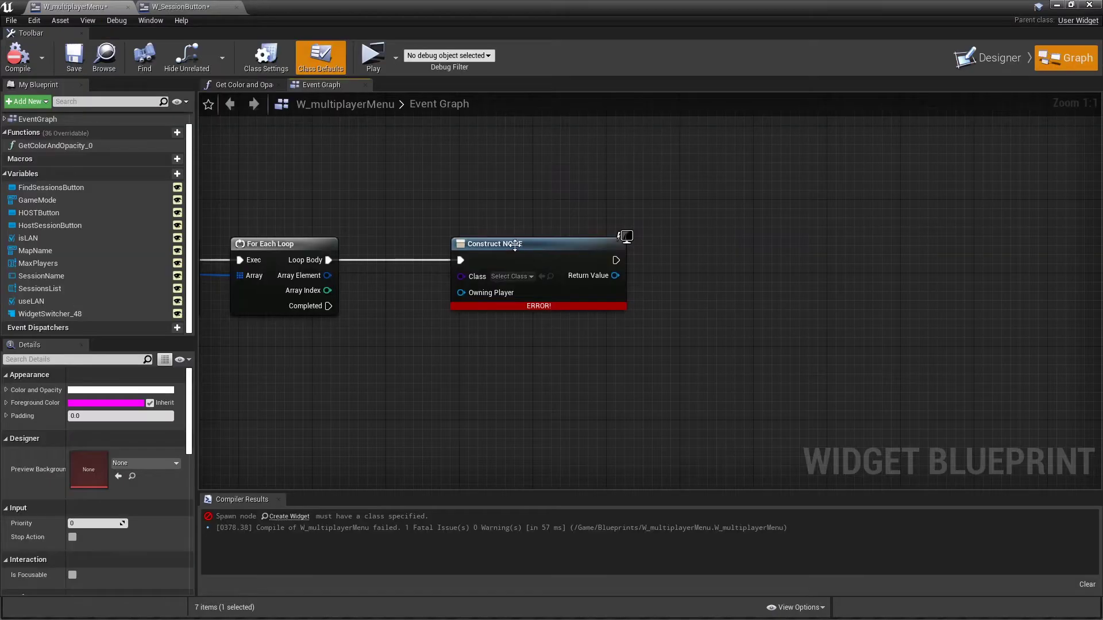
drag(514, 247, 588, 246)
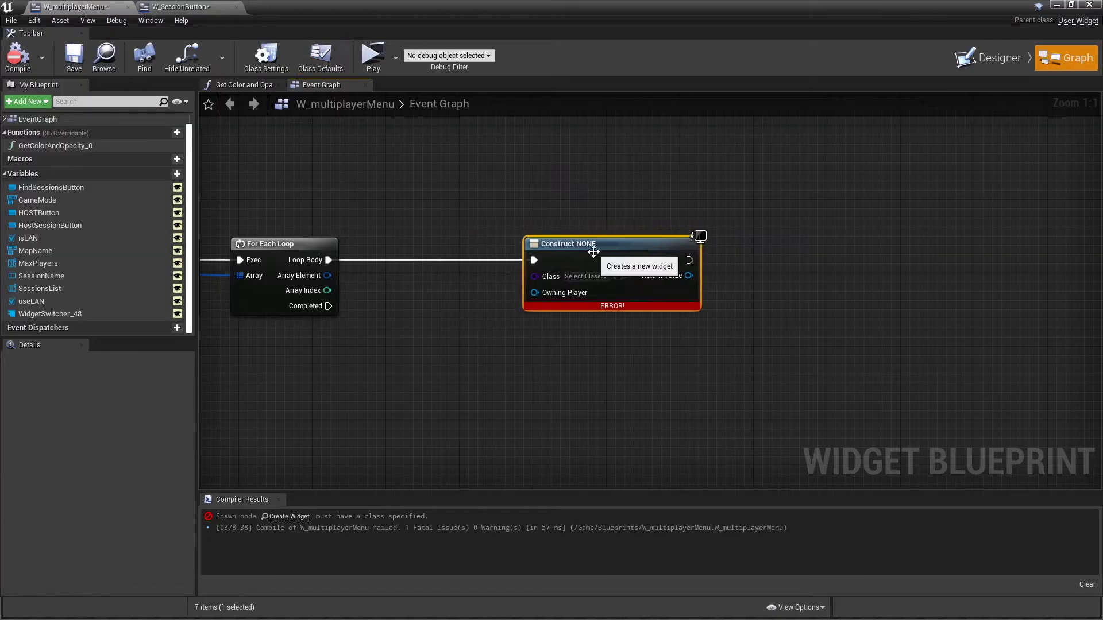
click(586, 275)
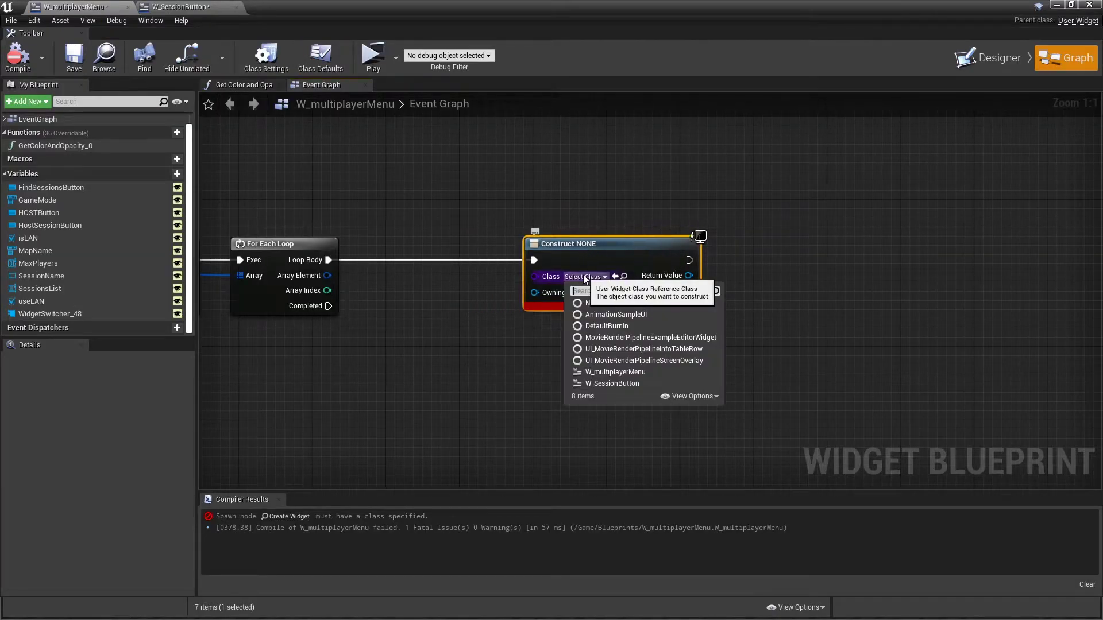
click(619, 385)
- Wire each Array Element into Session to Join and refresh the node
right_drag(619, 389, 631, 397)
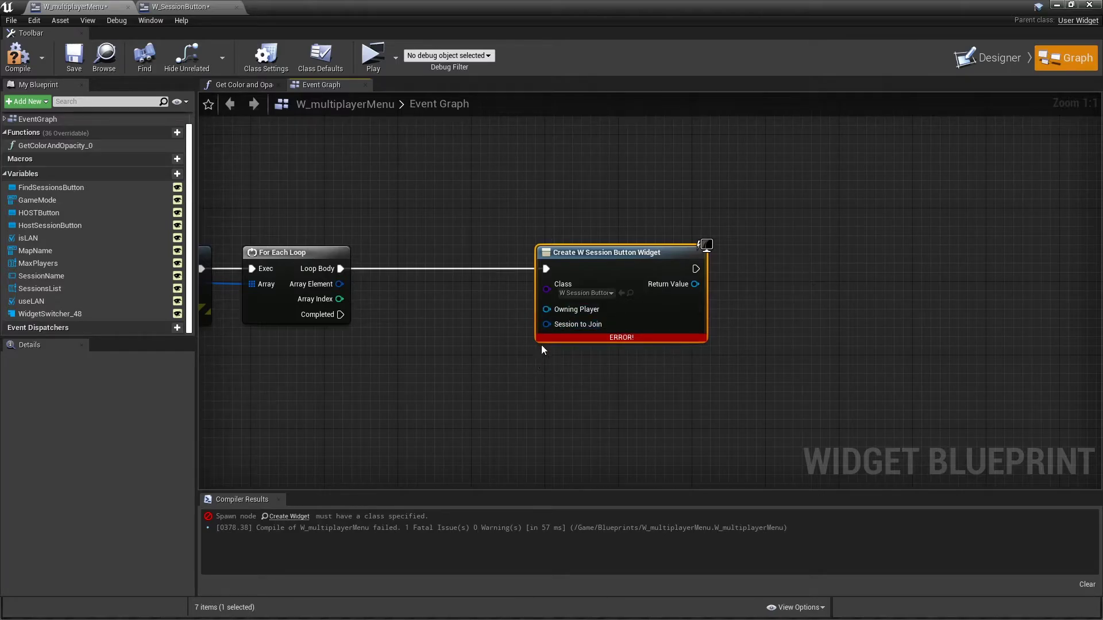
drag(546, 325, 338, 290)
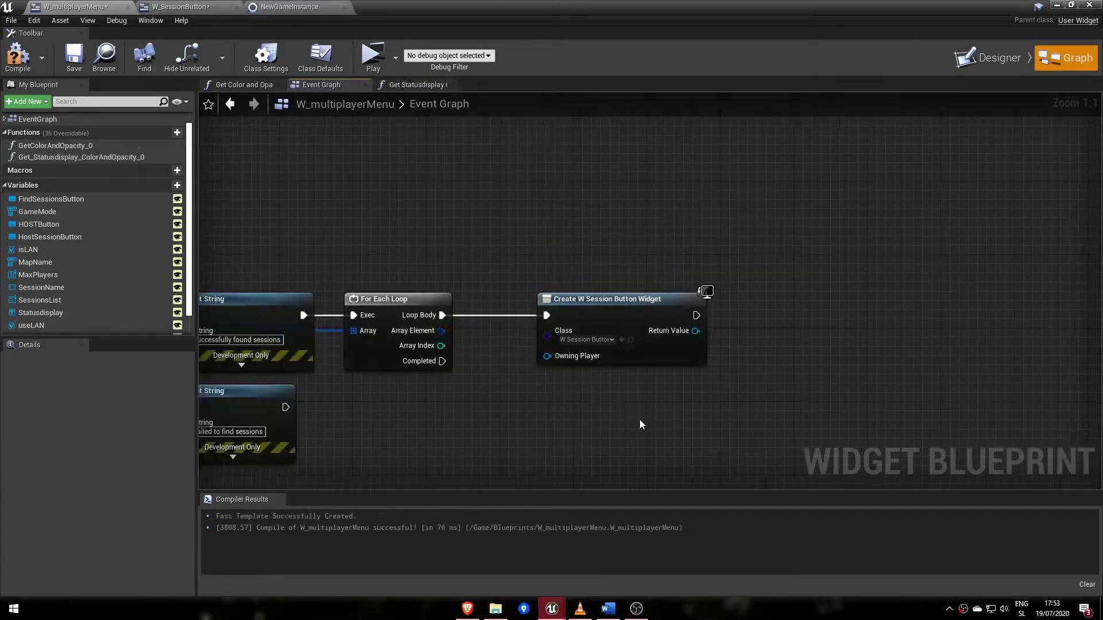
right_click(611, 304)
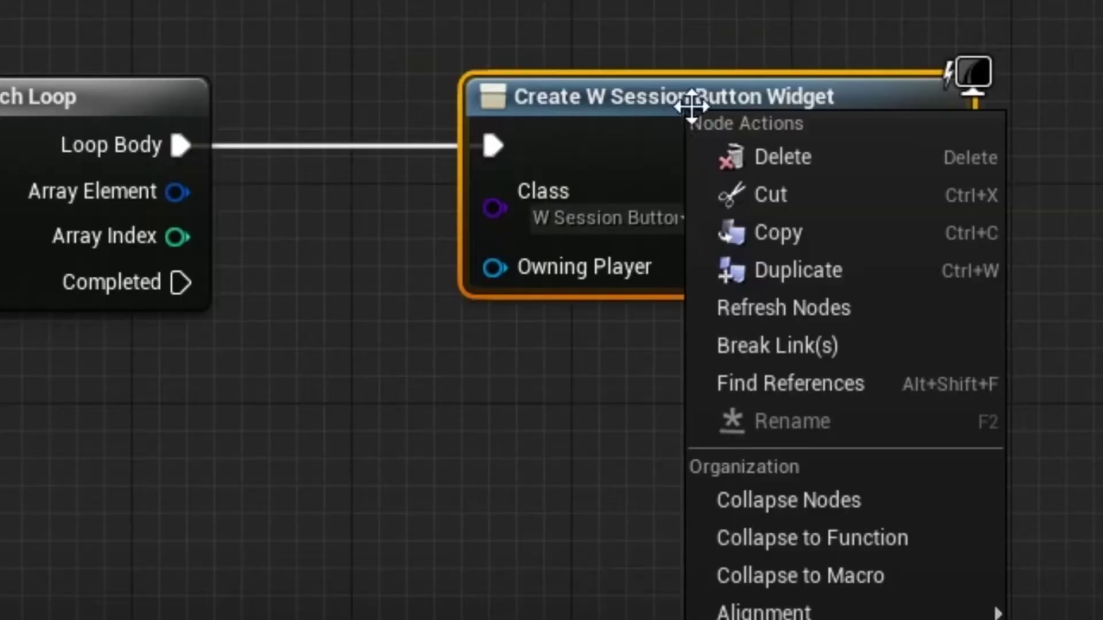
click(804, 315)
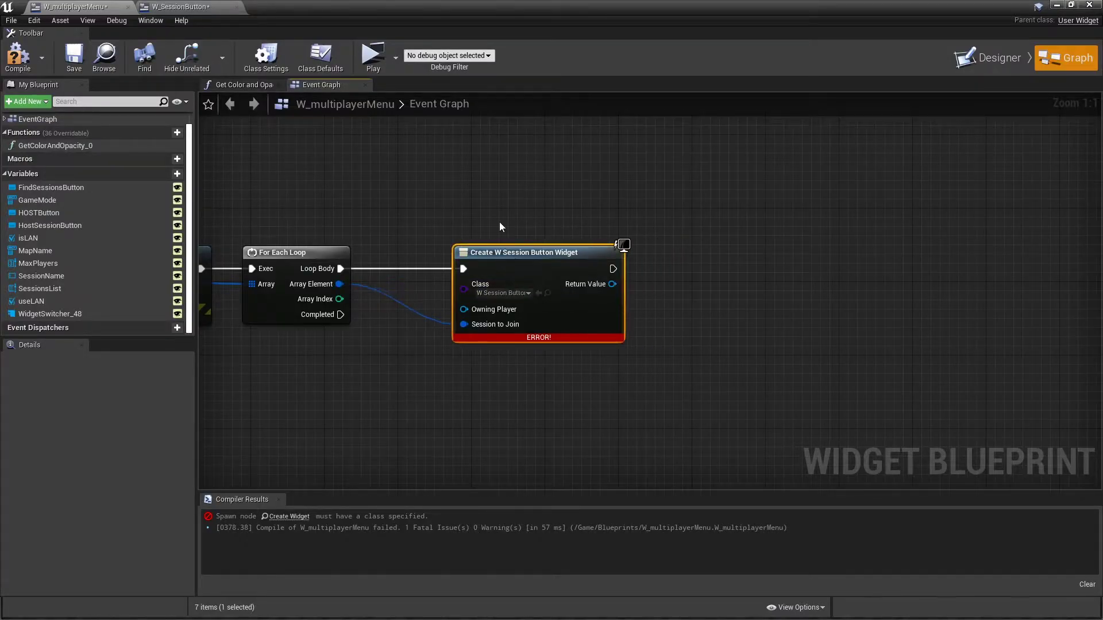
scroll(308, 247, up, 1)
scroll(405, 258, up, 1)
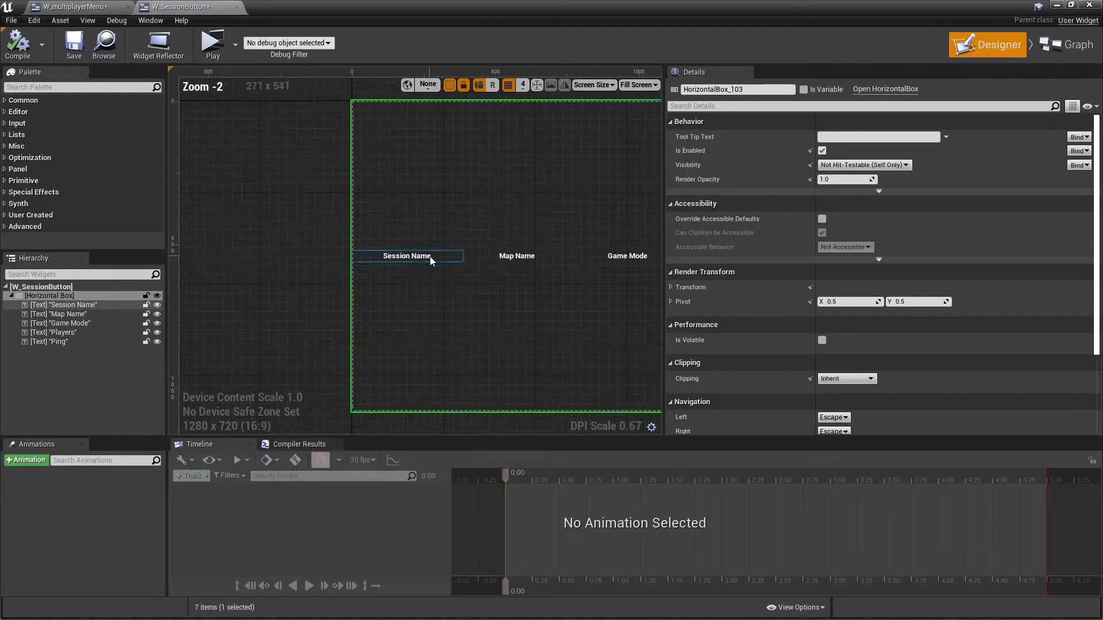
- Create a text binding for Session Name and add Get Extra Settings from Session to Join
click(429, 256)
scroll(423, 220, up, 1)
click(1079, 220)
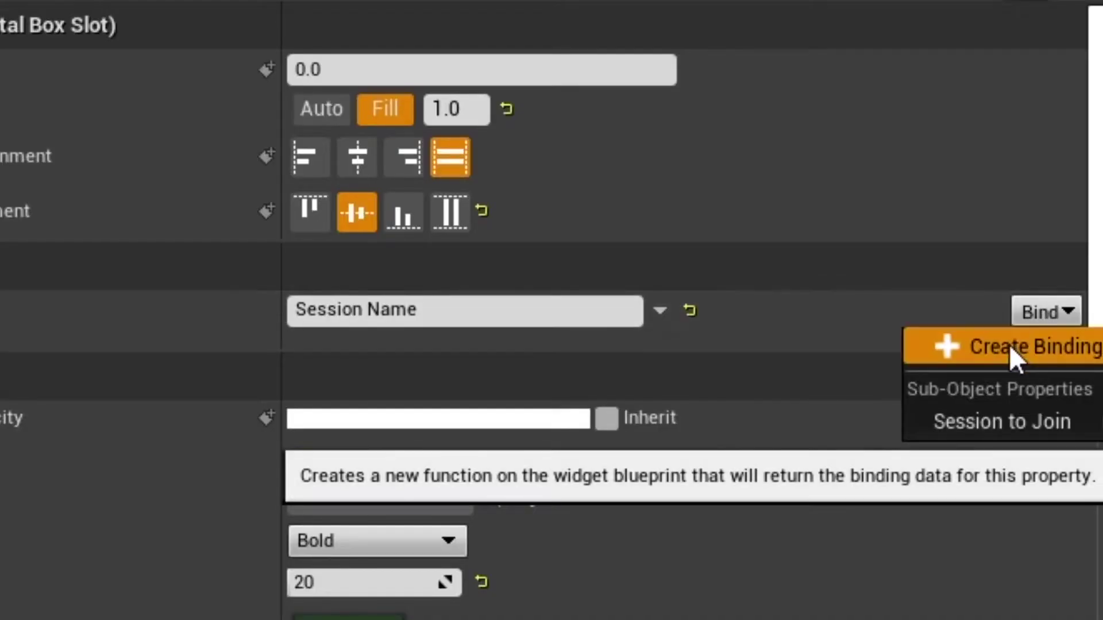
click(1071, 235)
drag(369, 347, 437, 345)
text(get)
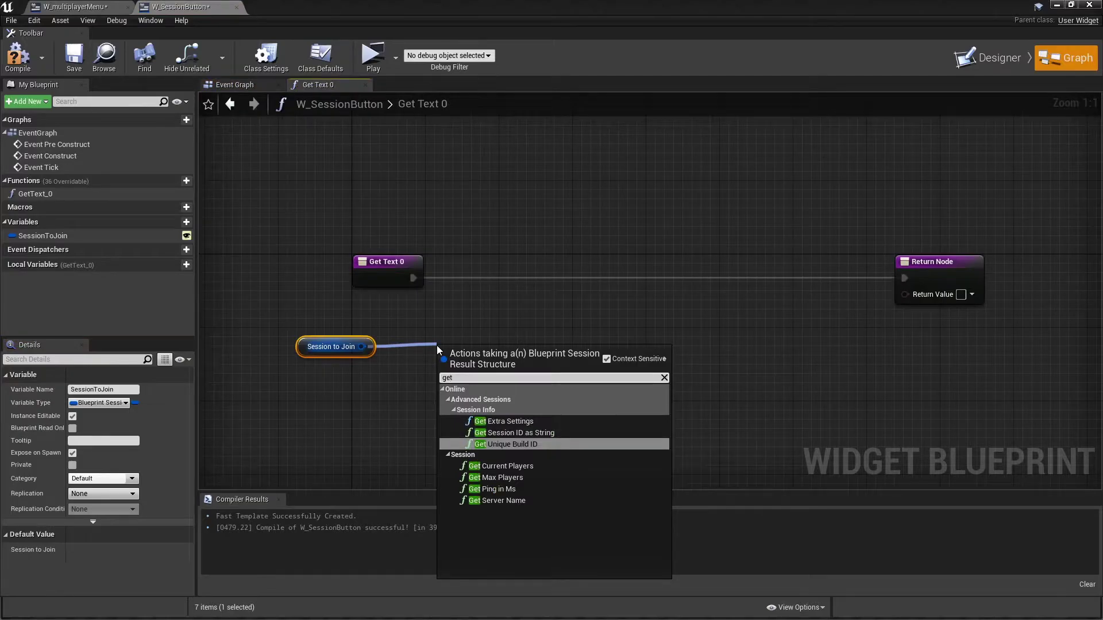
key(Up)
key(Up)
key(Return)
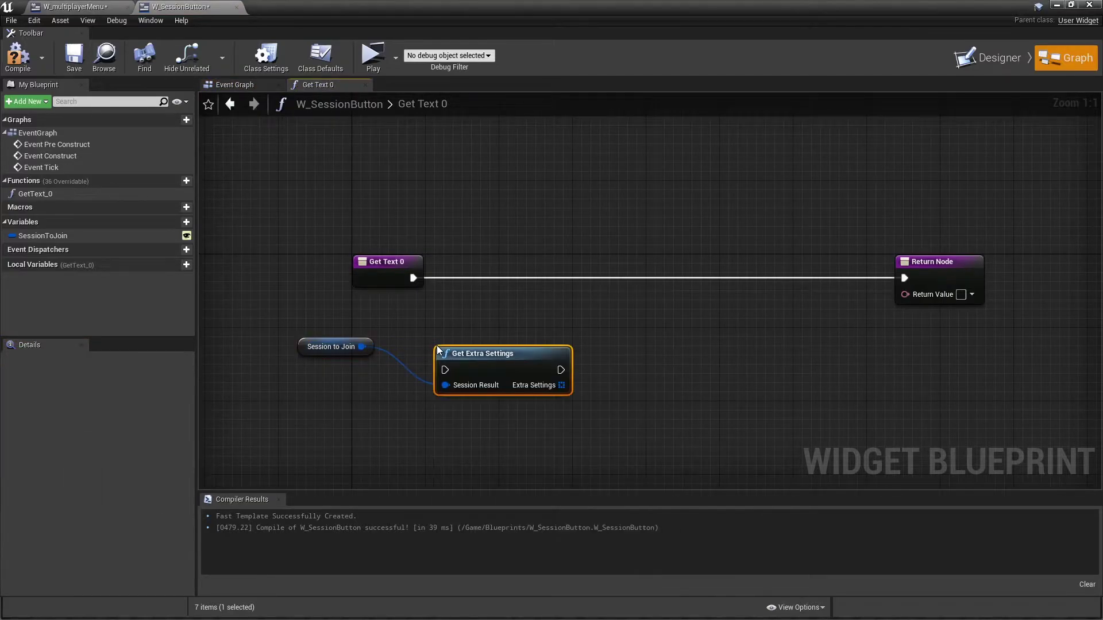
- Chain Get Session Property String through ToText into the return value, arranging the nodes
click(659, 463)
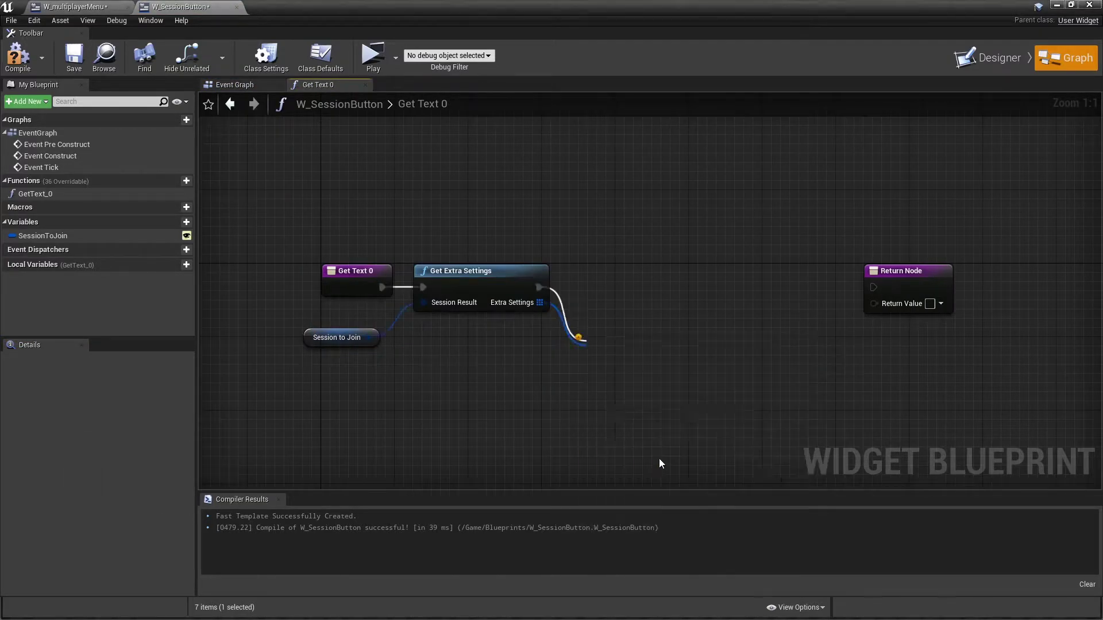
drag(633, 354, 616, 277)
right_drag(619, 429, 503, 429)
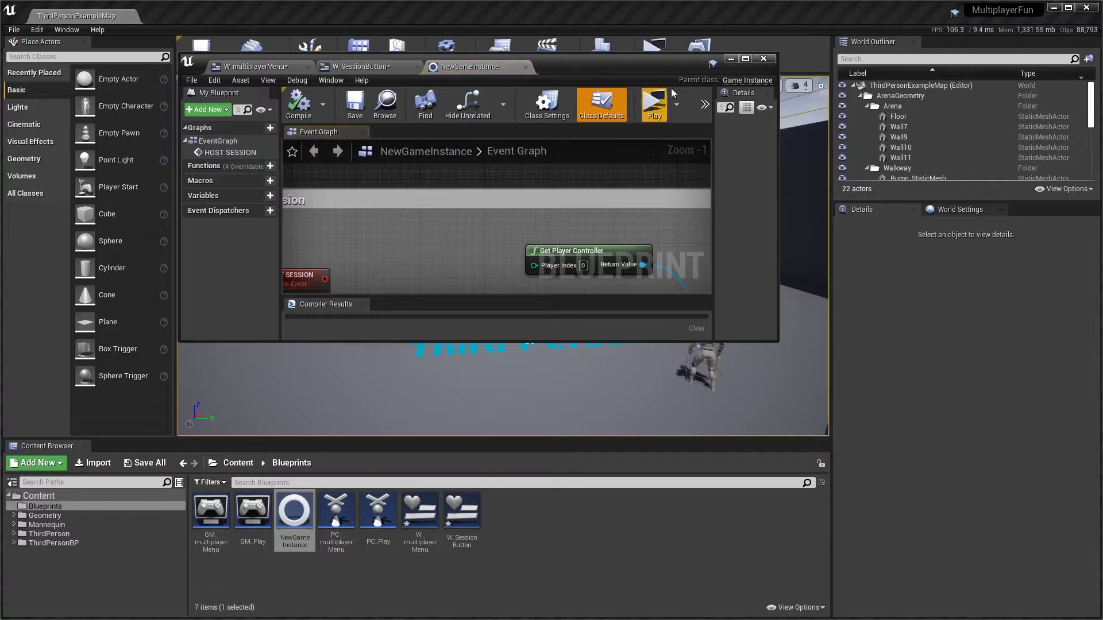
click(745, 58)
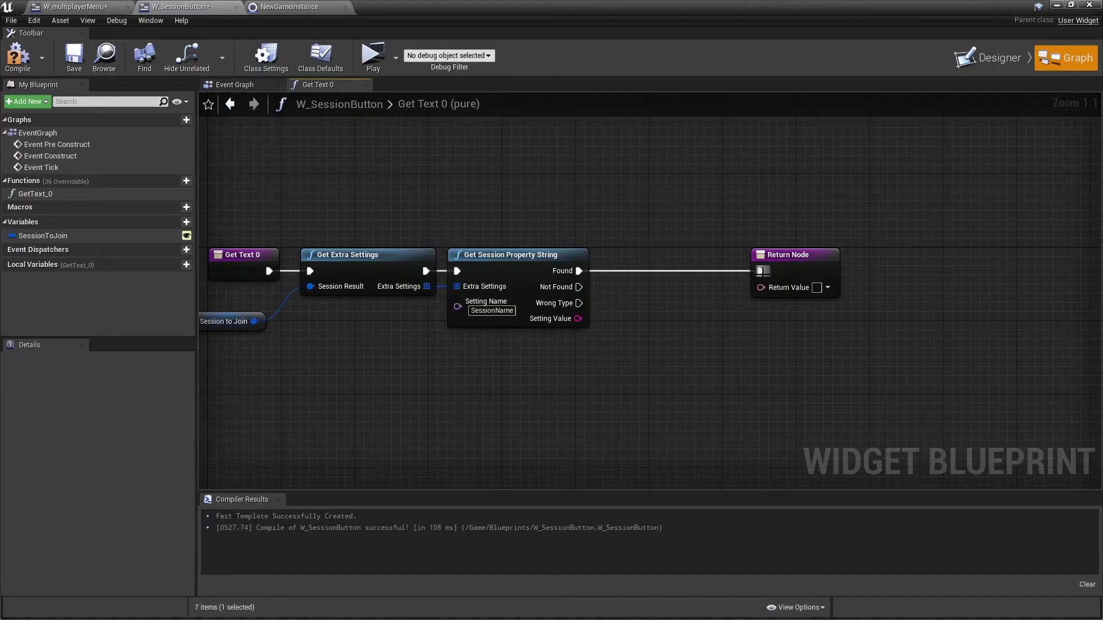
drag(772, 290, 772, 291)
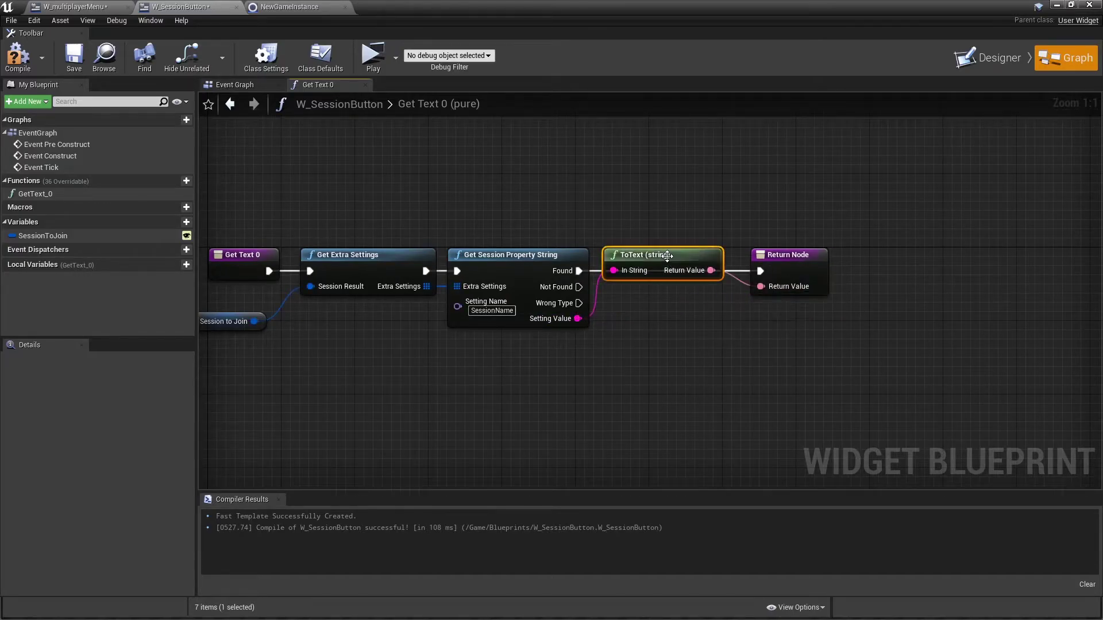
right_drag(582, 223, 653, 217)
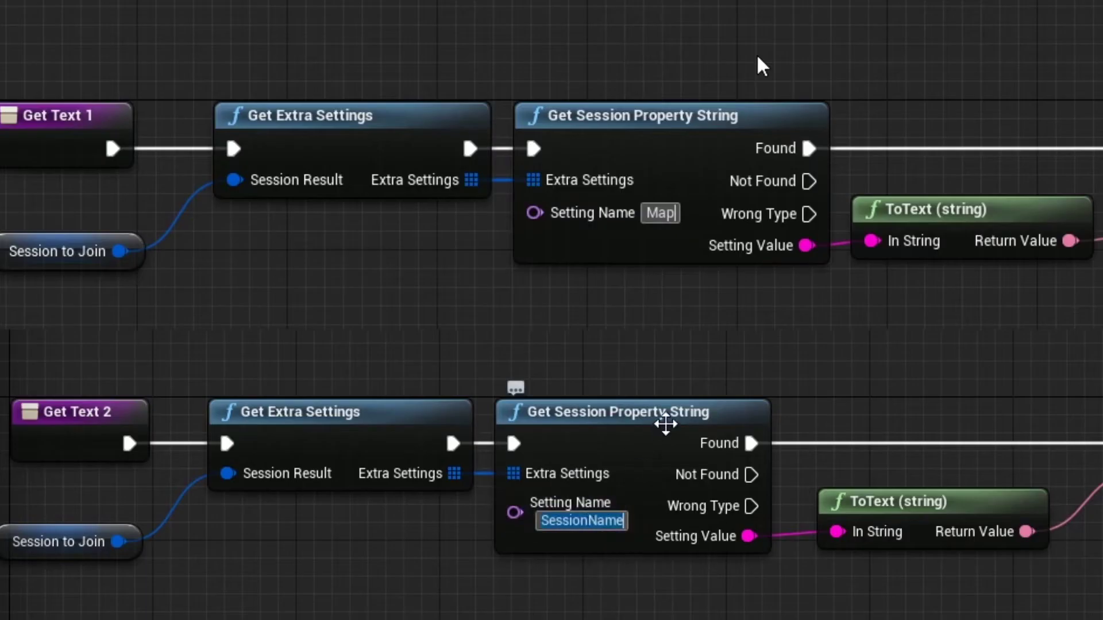
text(GameMode)
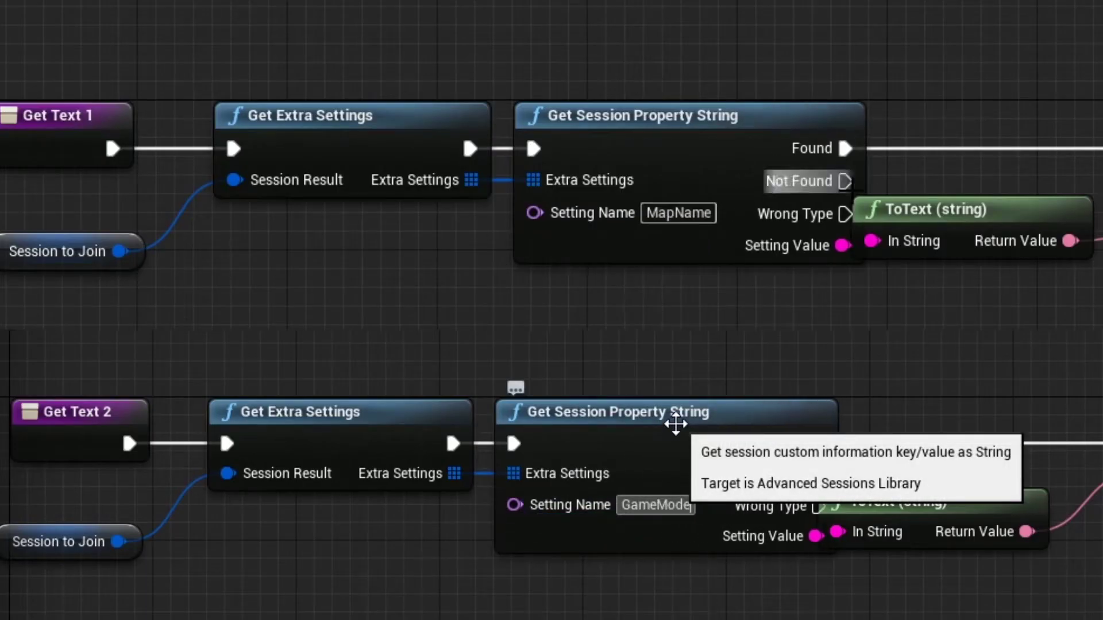
drag(959, 211, 996, 216)
drag(929, 522, 984, 522)
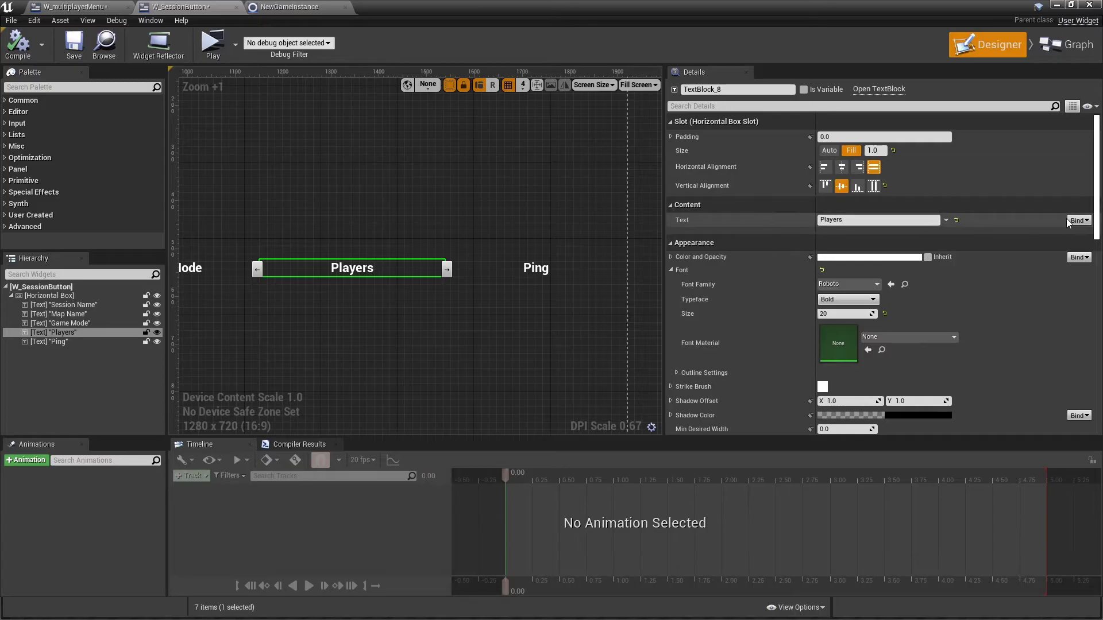
- Create a players text binding with Get Current Players and Get Max Players nodes
click(1066, 218)
click(1069, 236)
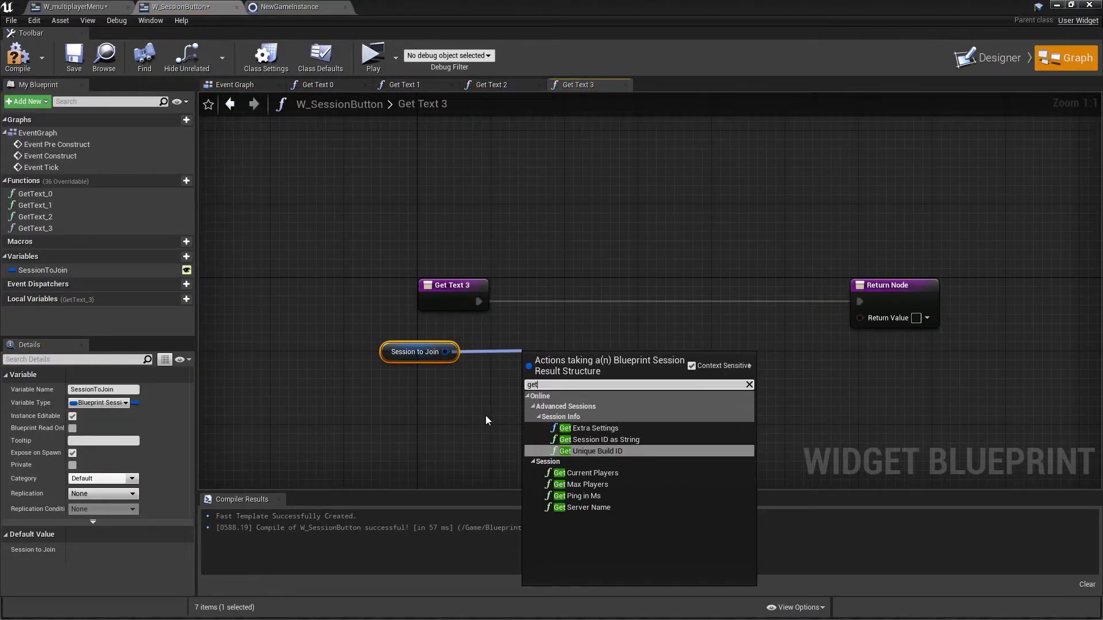
key(Down)
key(Down)
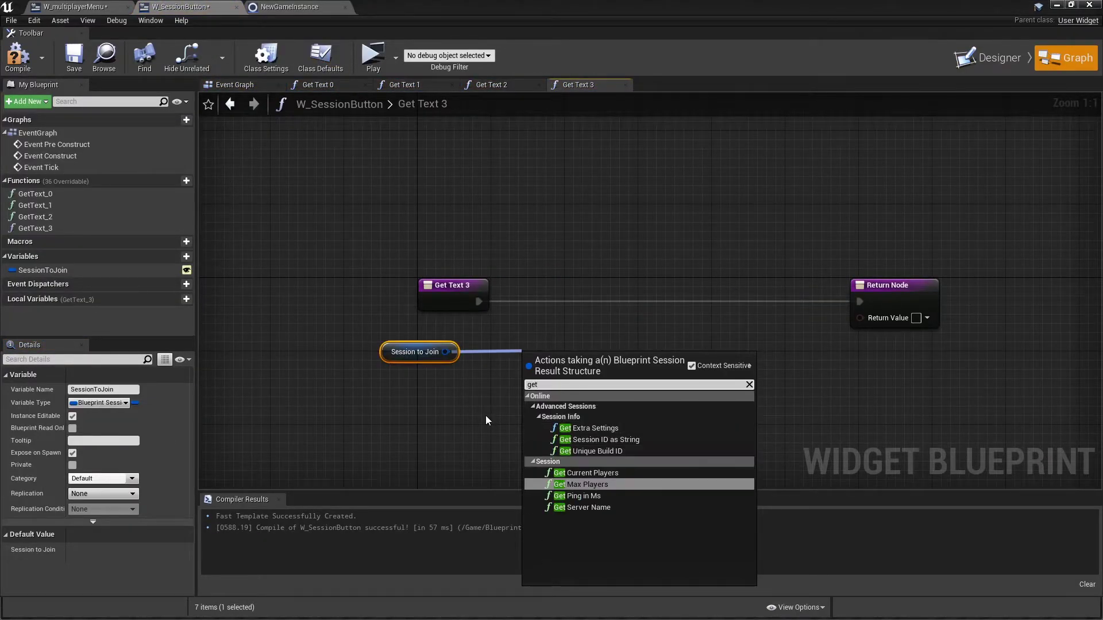
click(593, 473)
drag(446, 352, 519, 424)
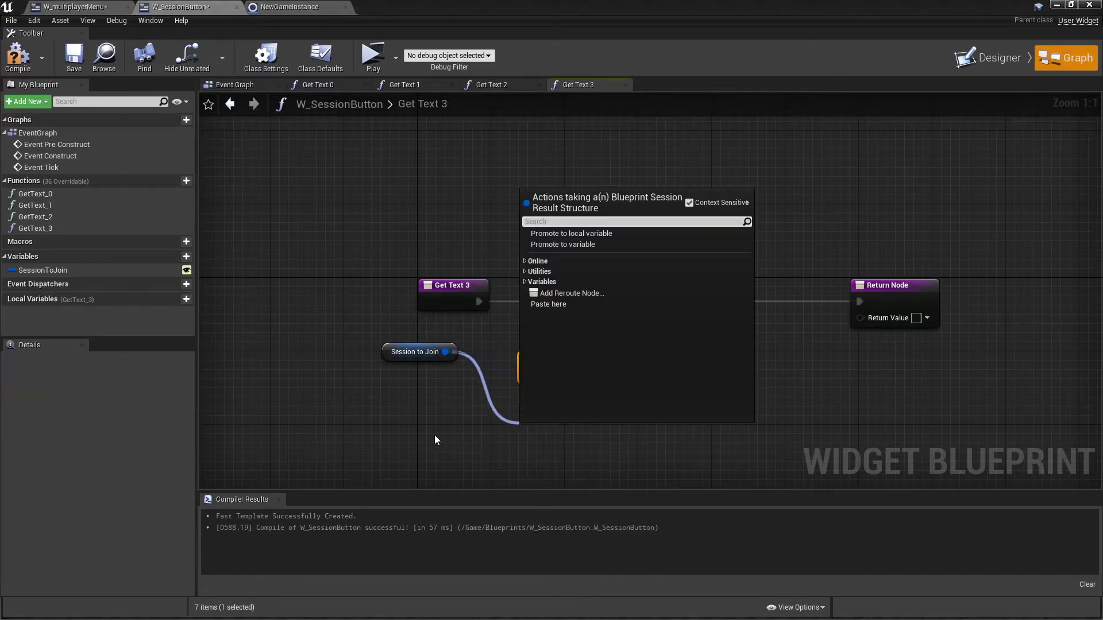
text(get max)
key(Return)
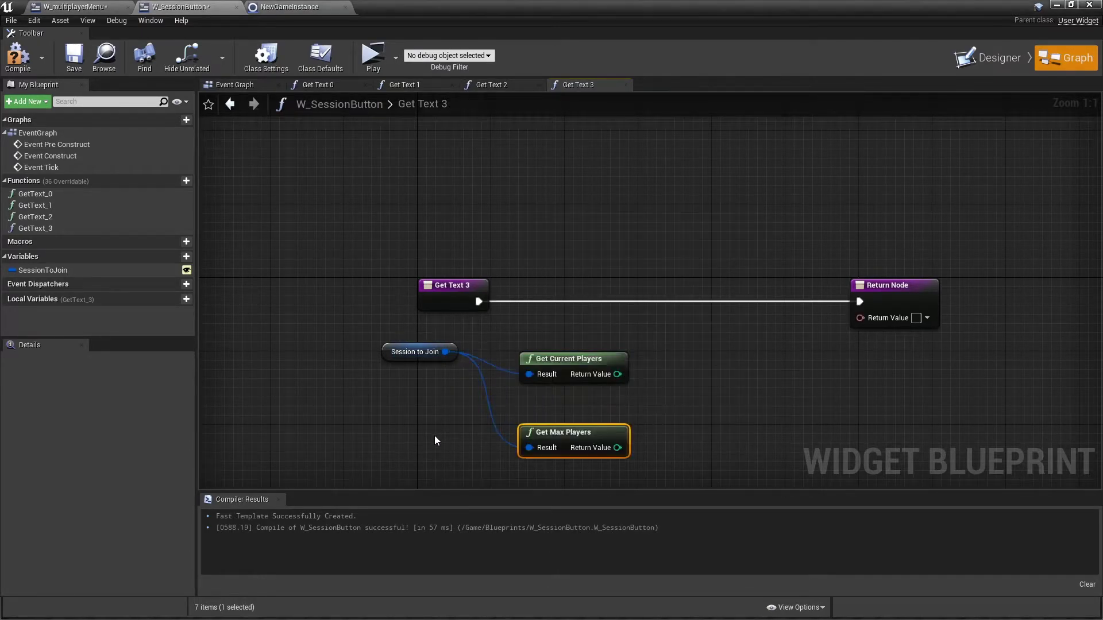
drag(414, 351, 414, 377)
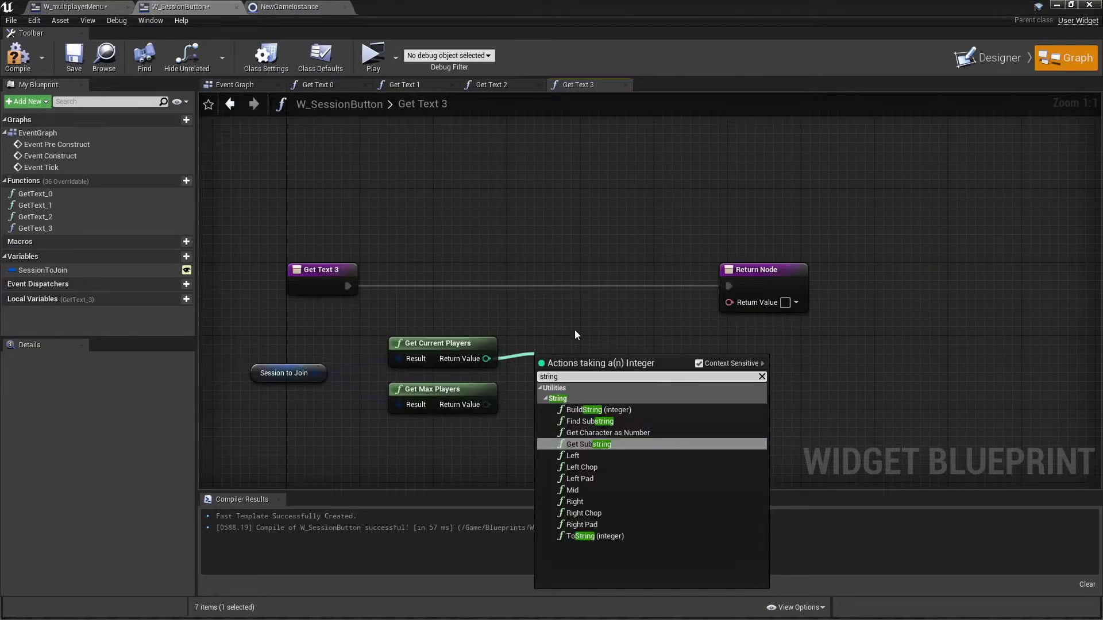
- Convert both counts to strings, join them with '/' in Append, and return as text
click(590, 535)
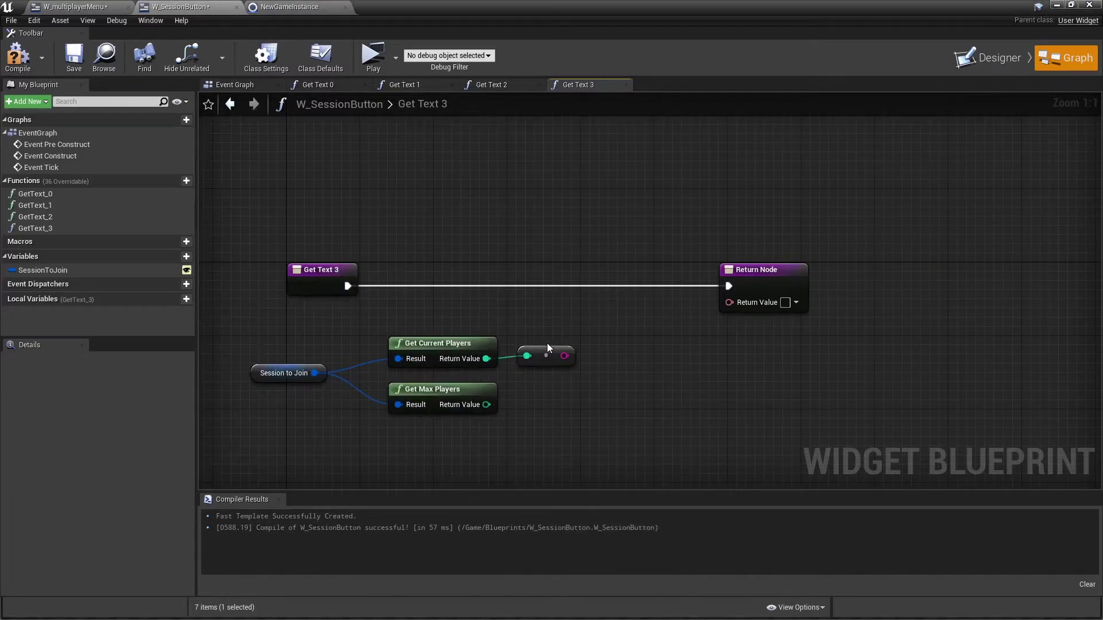
right_drag(548, 348, 508, 300)
mouse_move(517, 308)
mouse_down()
mouse_move(566, 321)
mouse_move(627, 298)
mouse_up()
key(Return)
click(590, 278)
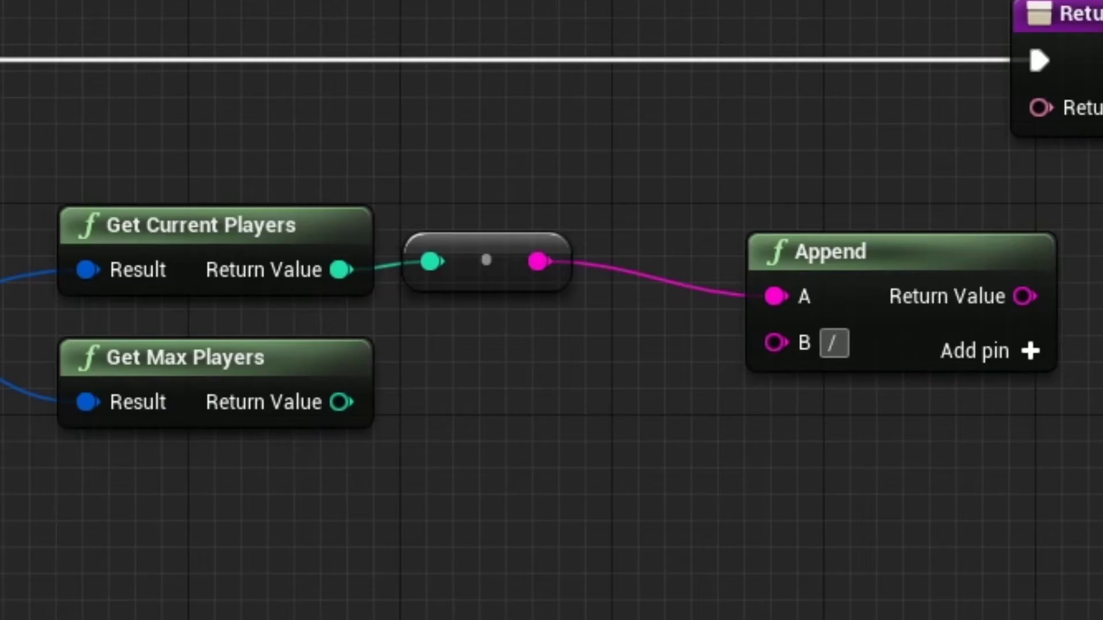
click(974, 371)
mouse_move(341, 402)
mouse_down()
mouse_move(764, 406)
mouse_move(778, 391)
mouse_up()
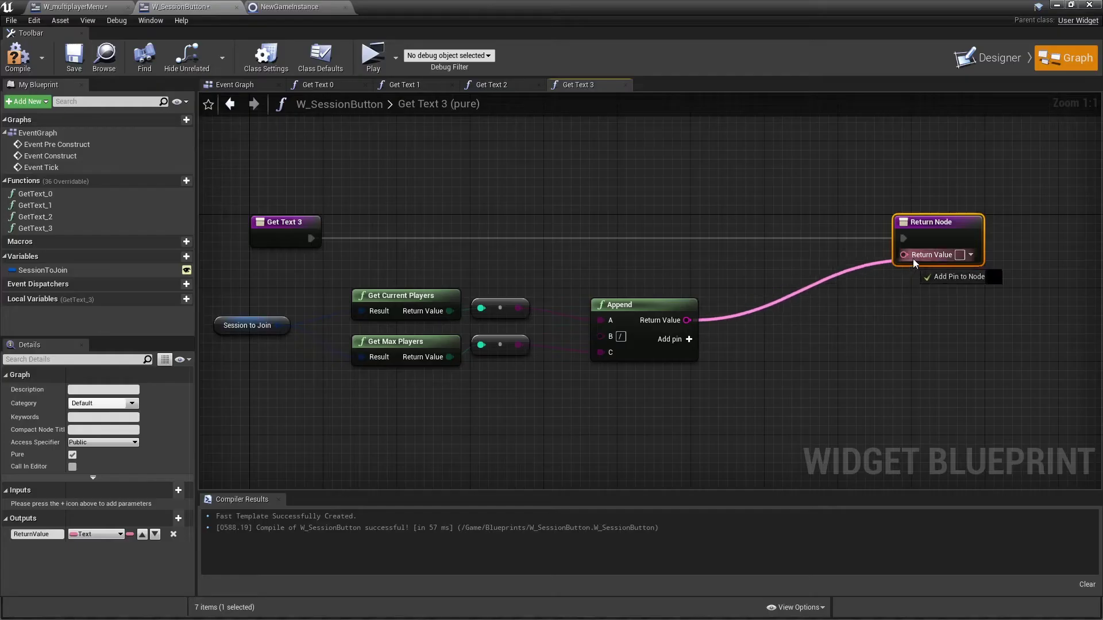
drag(912, 259, 910, 257)
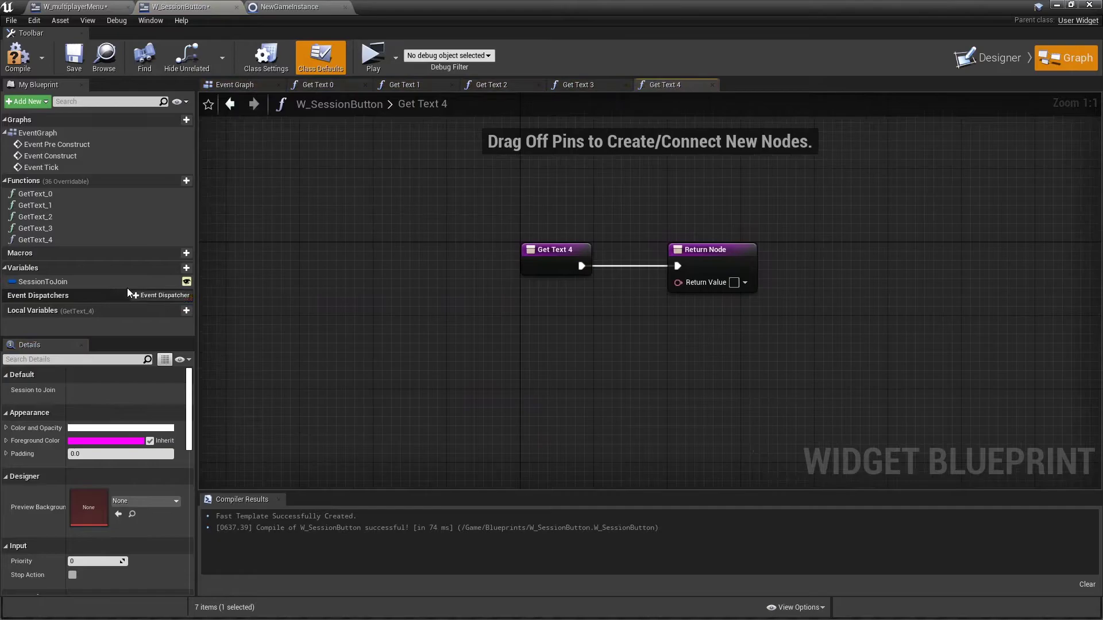
- Bring Session to Join into the ping binding and return the 'ms'-appended string as text
drag(128, 282, 259, 298)
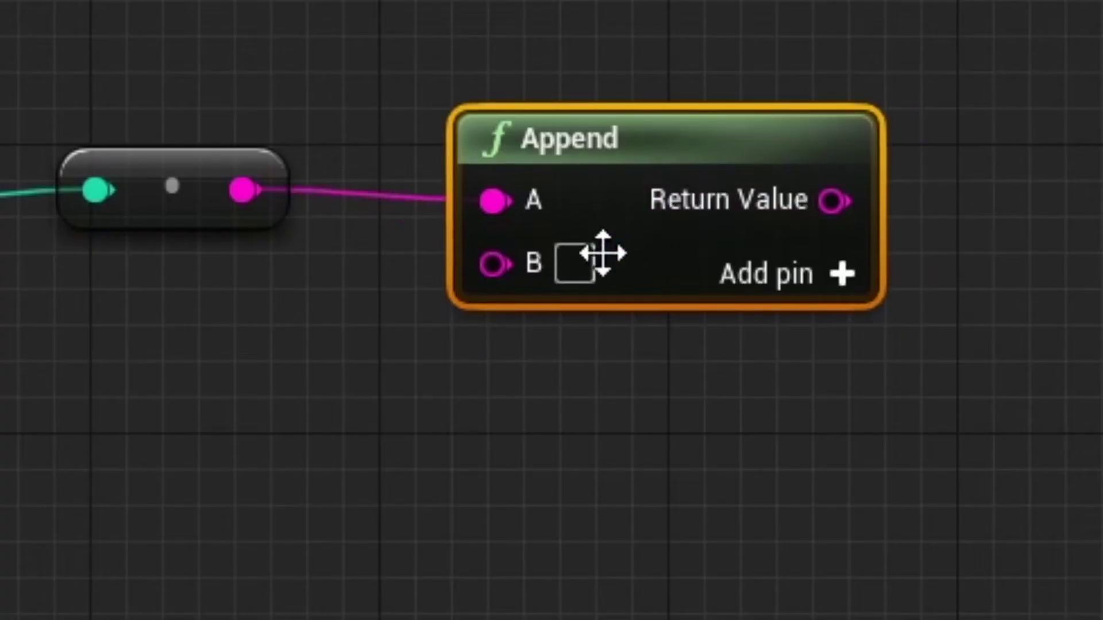
text(ms)
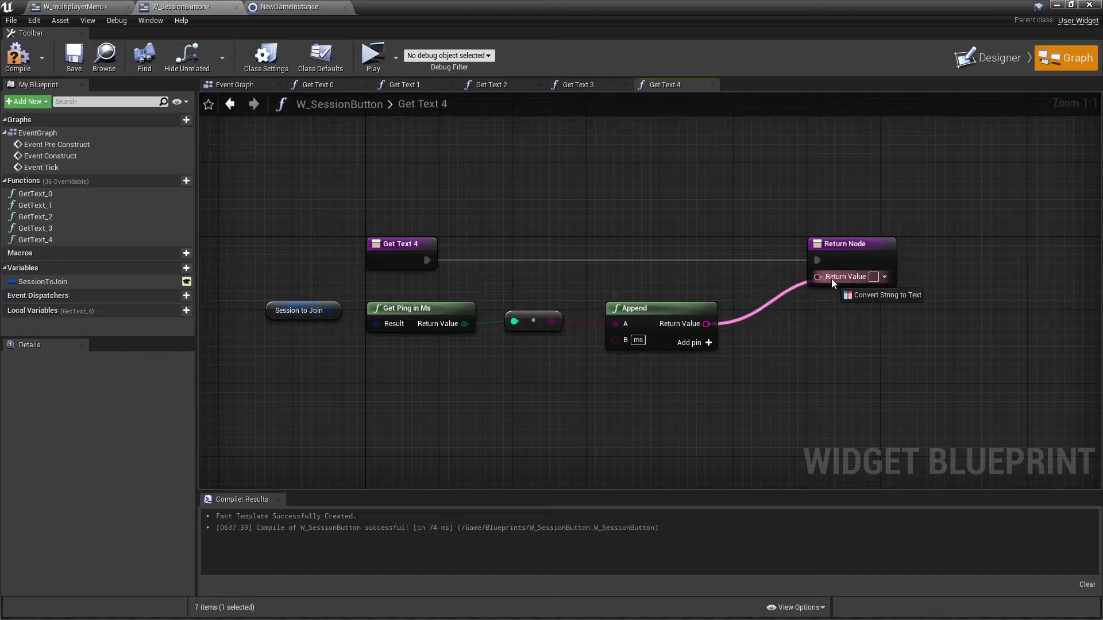
drag(706, 324, 964, 276)
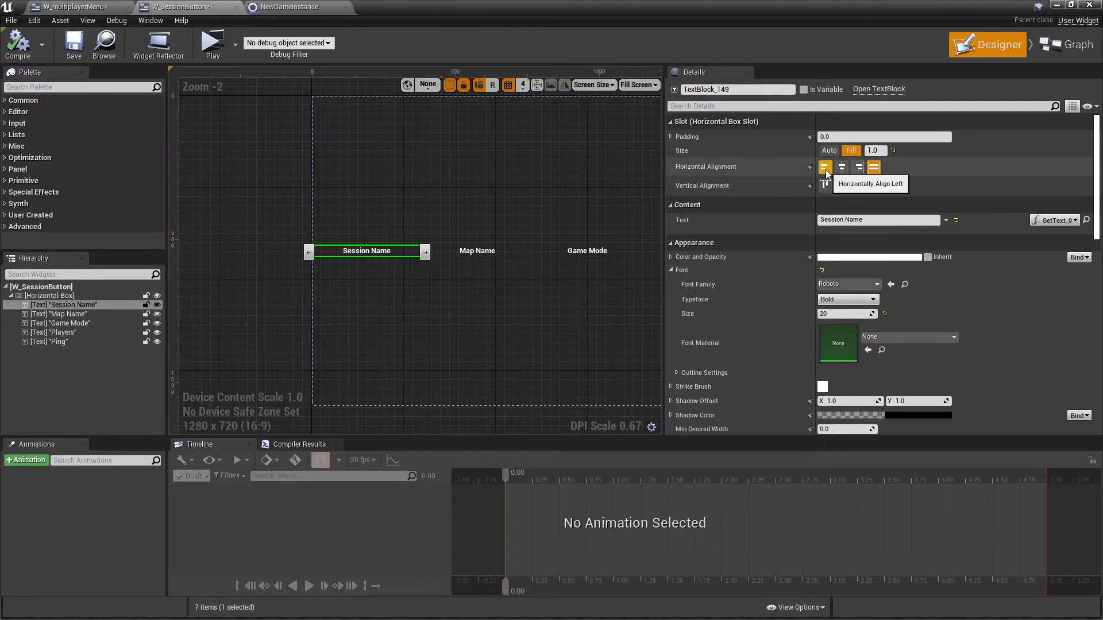
- Left-align the Session Name text and right-align the Map Name text in the row
click(825, 168)
scroll(328, 254, up, 2)
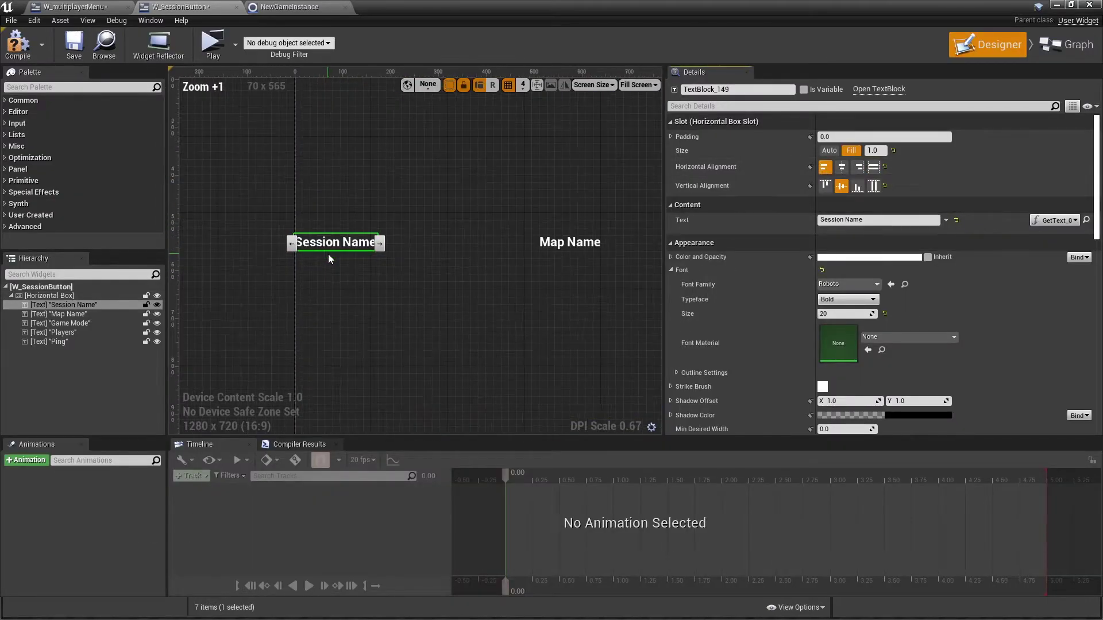
right_drag(565, 310, 394, 260)
click(394, 258)
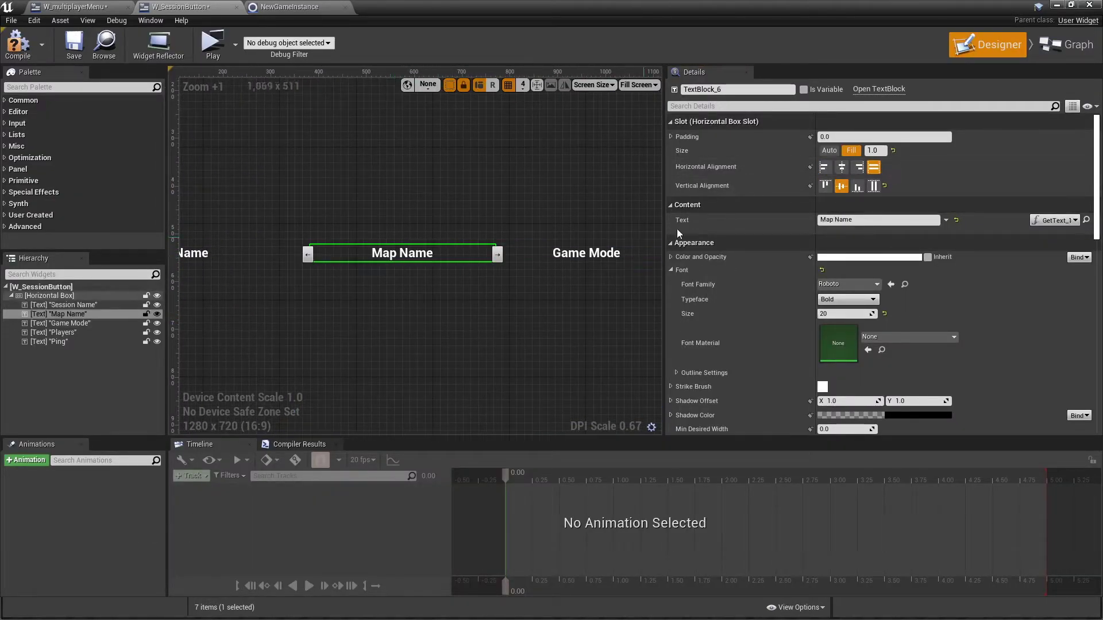
click(859, 167)
click(421, 327)
scroll(421, 326, down, 1)
scroll(448, 303, down, 1)
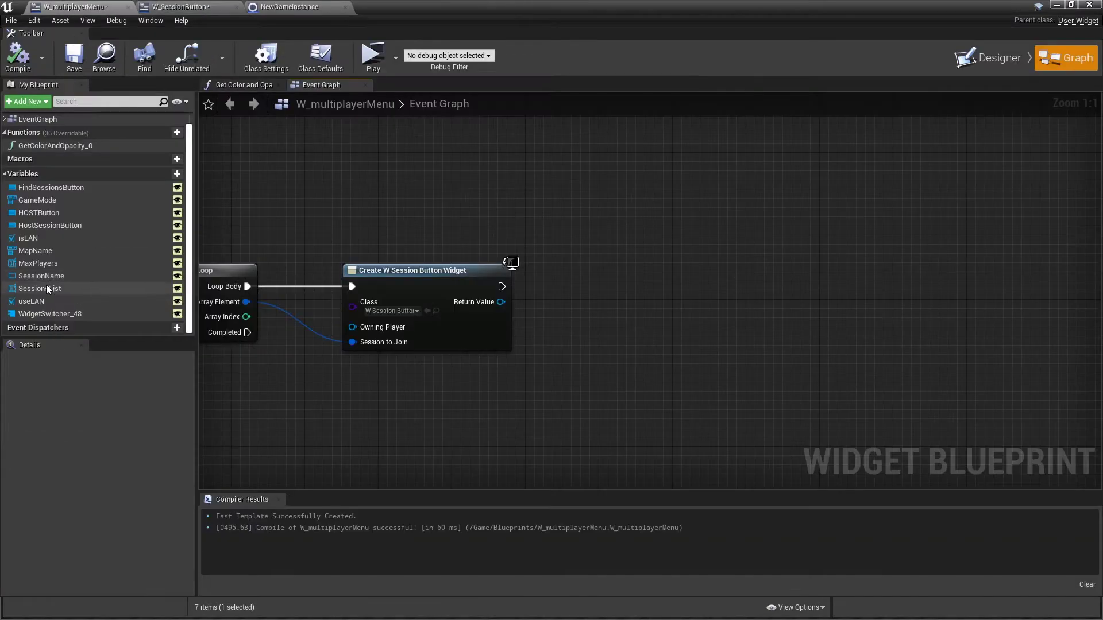
- Add each created session button to SessionsList through an Add Child node
mouse_move(46, 287)
mouse_down()
mouse_move(434, 223)
mouse_move(581, 256)
mouse_up()
text(add chil)
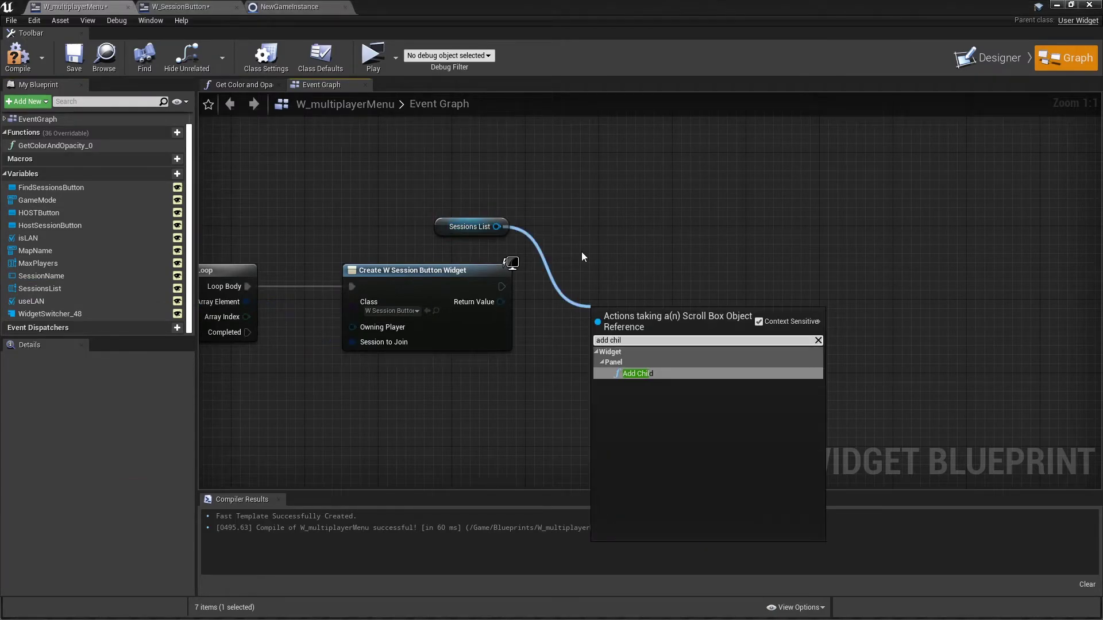
key(Return)
drag(501, 301, 616, 326)
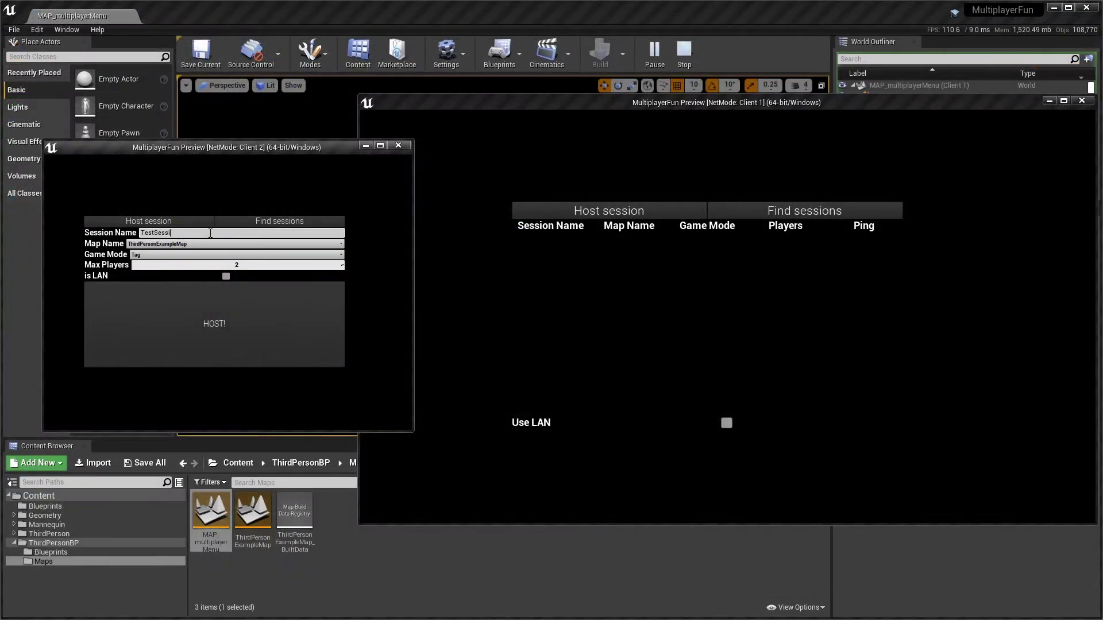
- Host TestSession in one client, find it from the other client, then close the preview
click(178, 310)
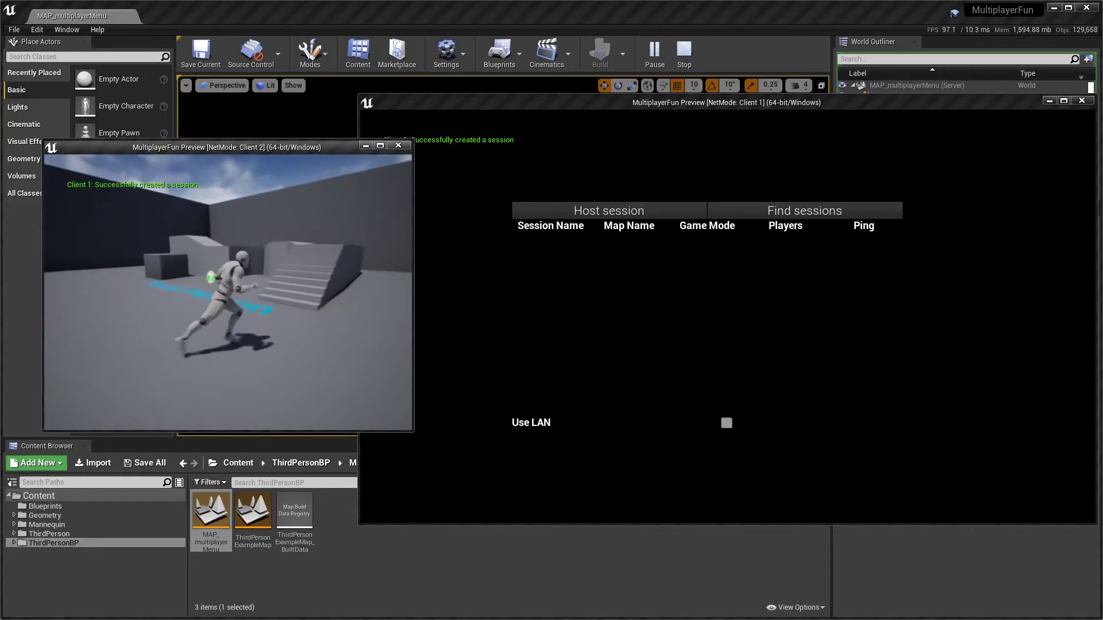
click(797, 231)
click(795, 214)
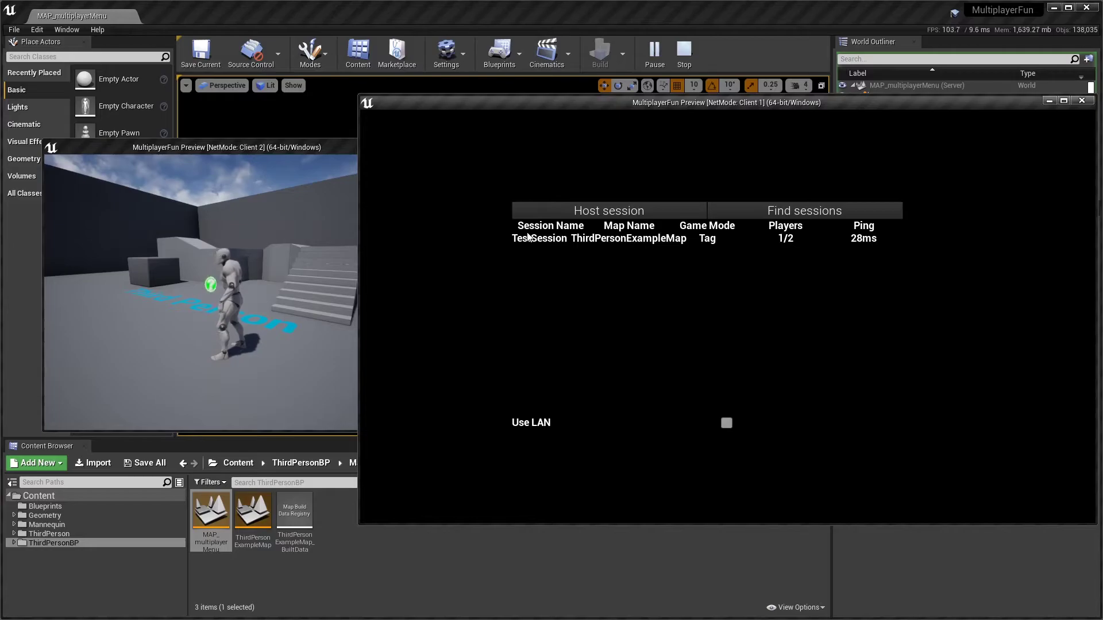
drag(1052, 107, 997, 112)
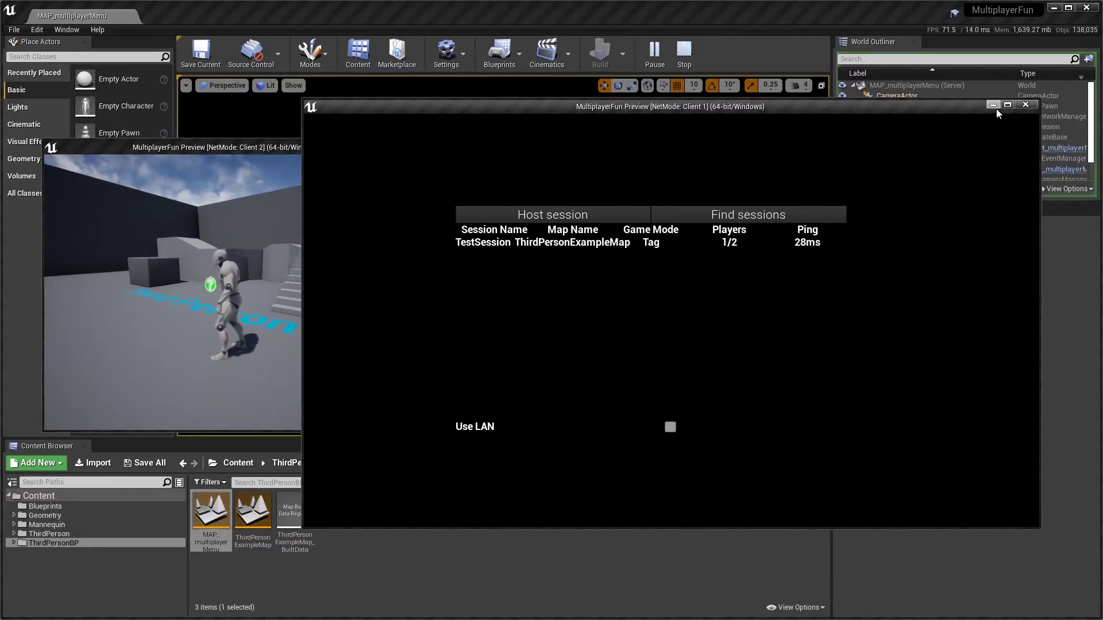
click(1025, 105)
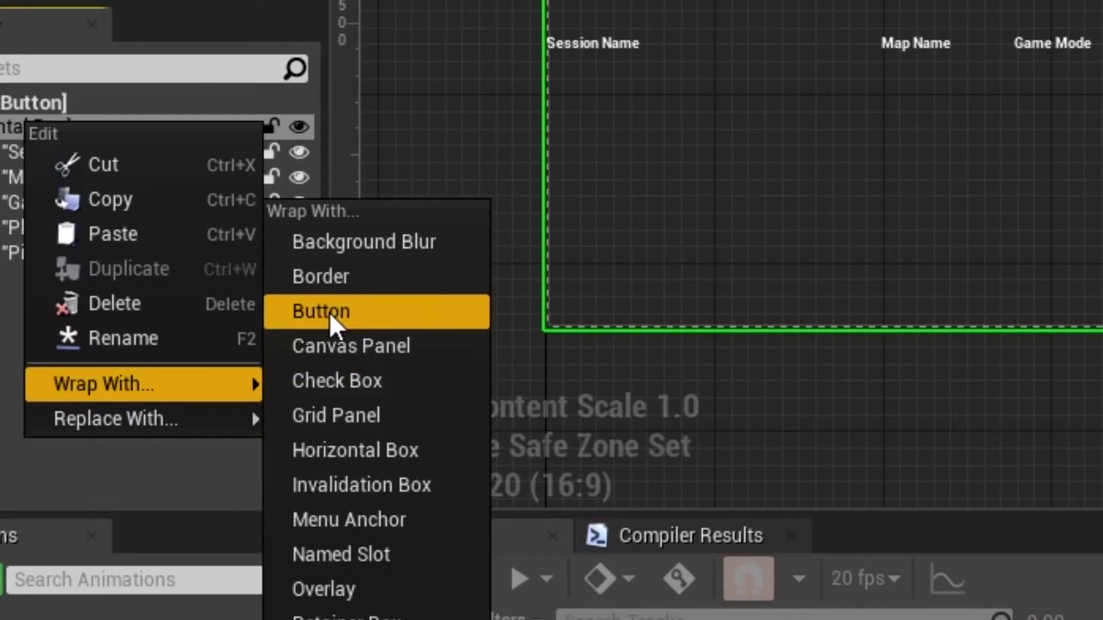
- Wrap the Horizontal Box row in a Button and set Horizontal Alignment to Fill
click(302, 317)
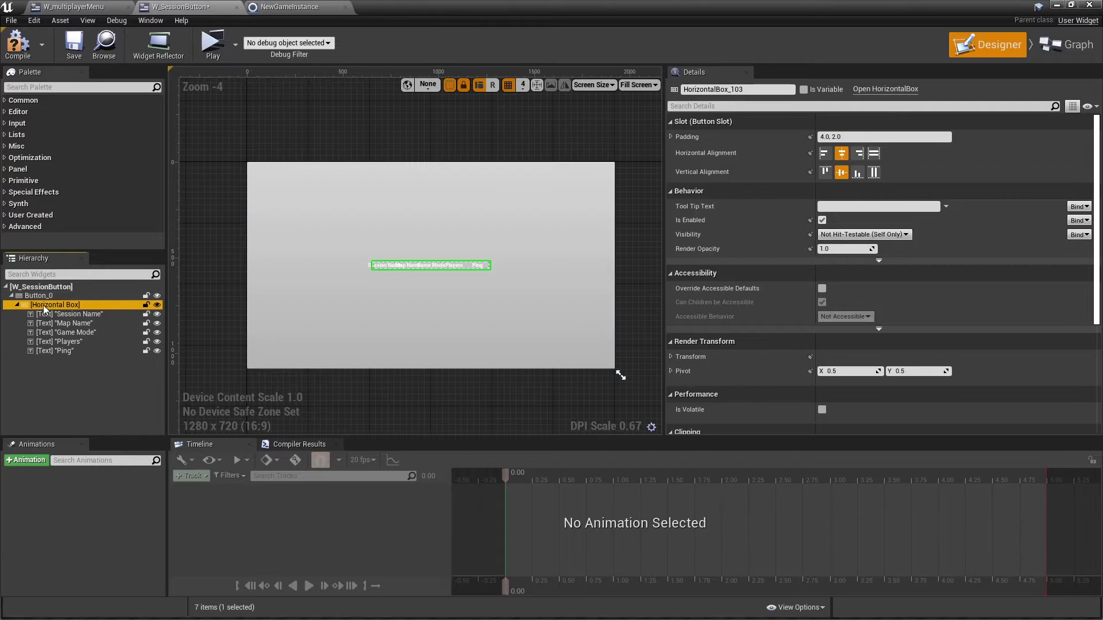
click(872, 155)
text(join)
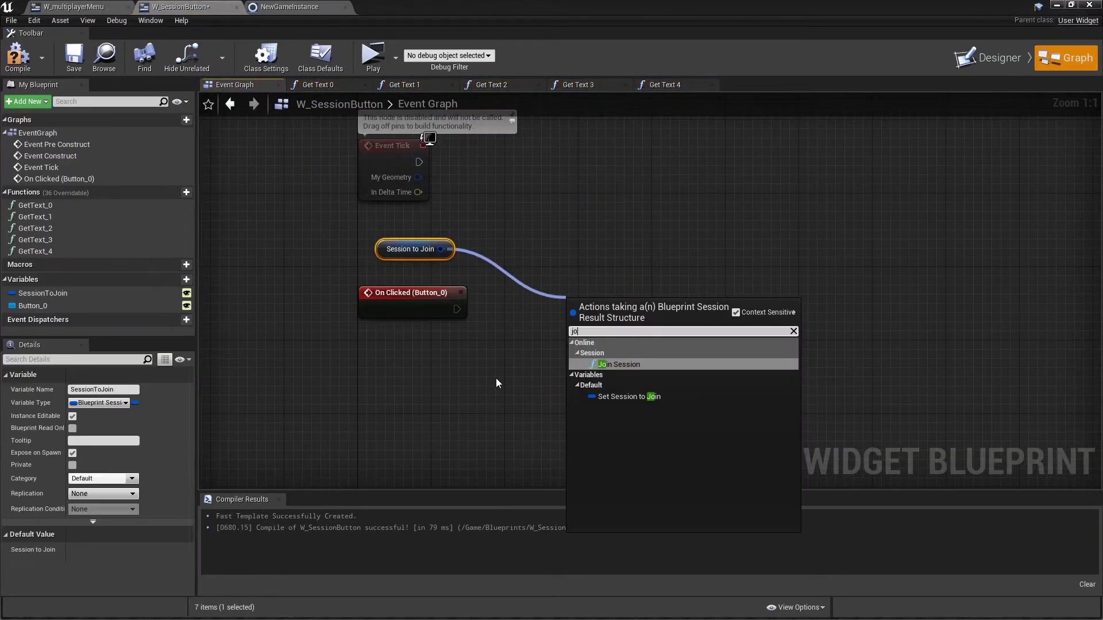
- Wire On Clicked into Join Session with Get Player Controller, and make the failure message red
key(Return)
drag(579, 319, 474, 302)
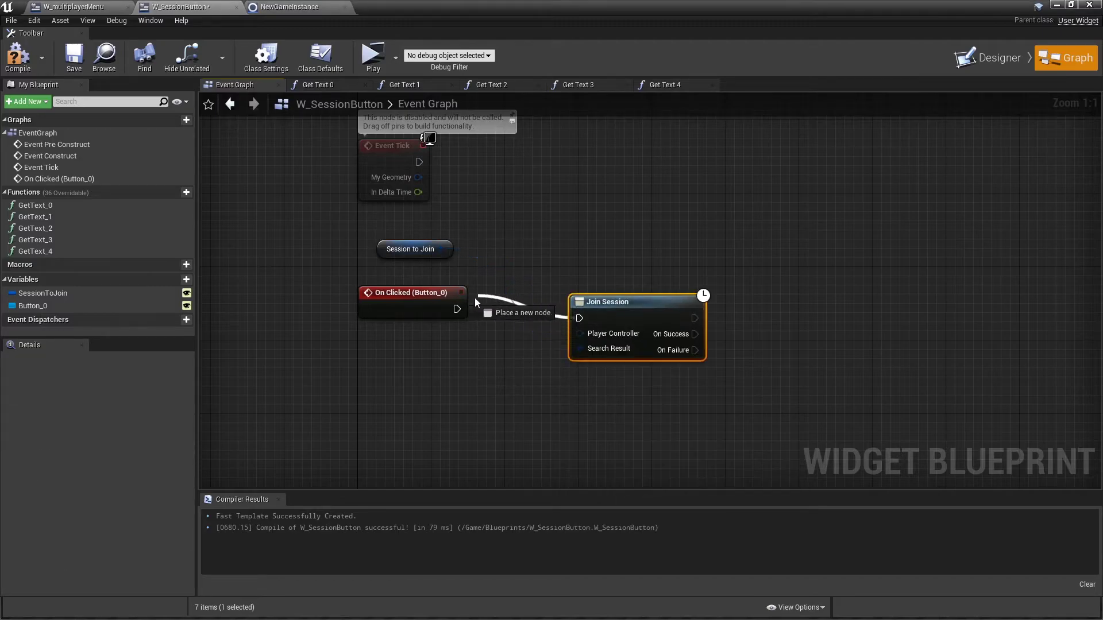
drag(579, 333, 426, 385)
text(get player)
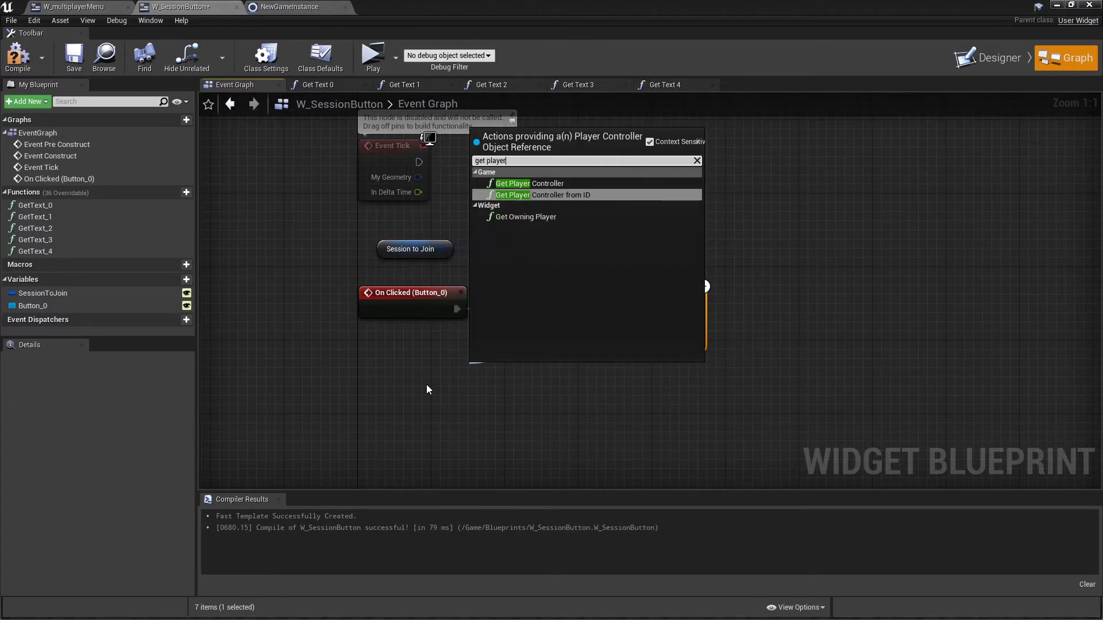
key(Return)
drag(561, 368, 490, 349)
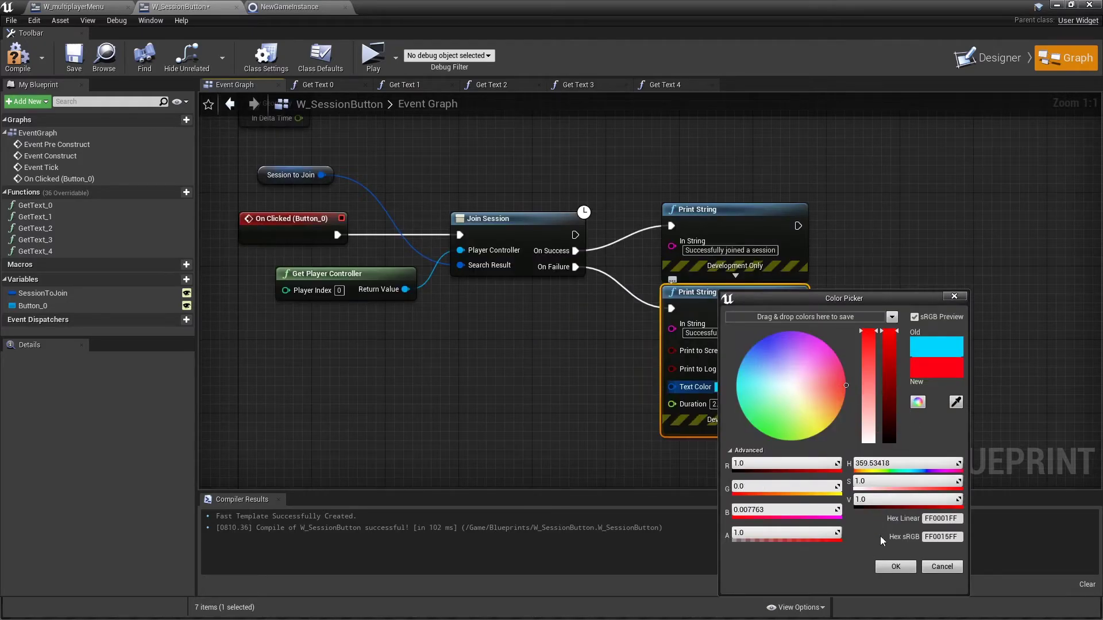
click(895, 566)
click(728, 333)
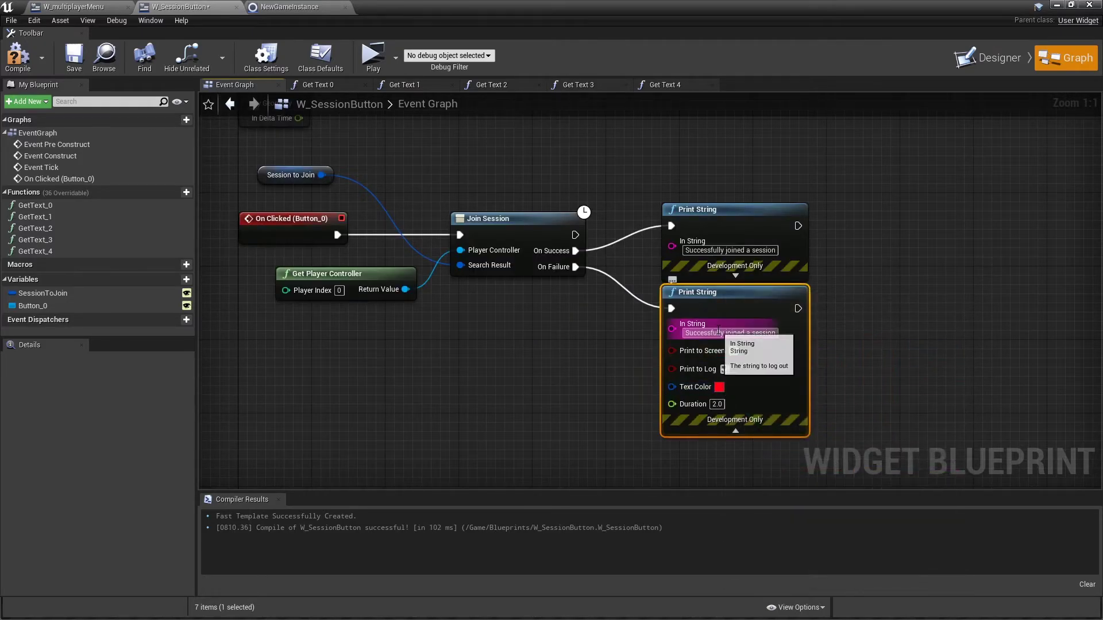
text(Fa)
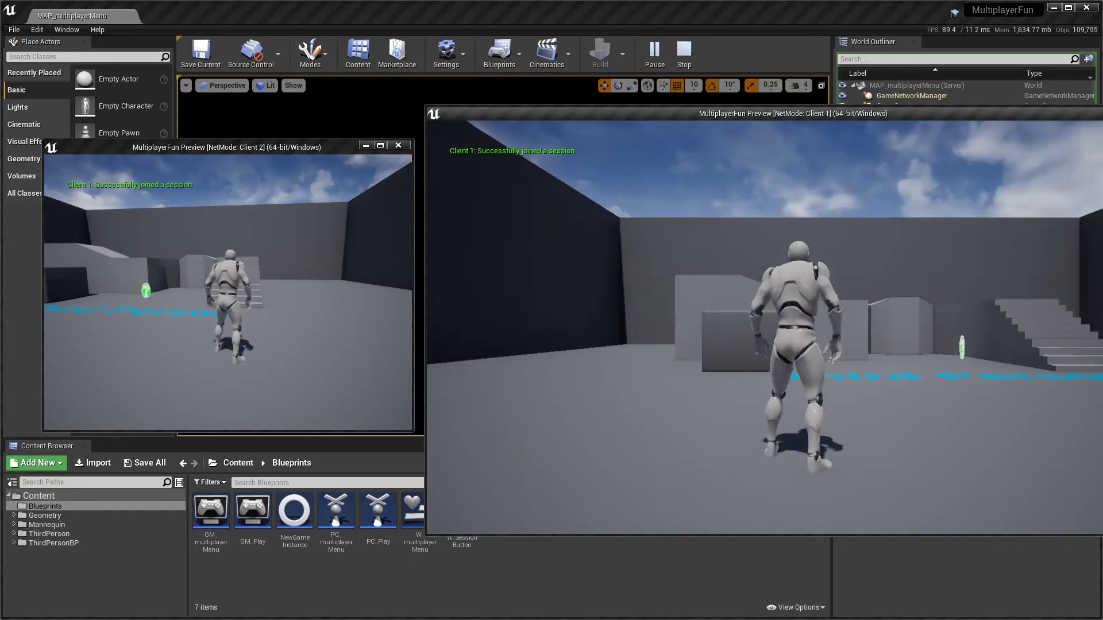
- Walk toward the other player in the joined TestSession level, then stop the preview
key(w)
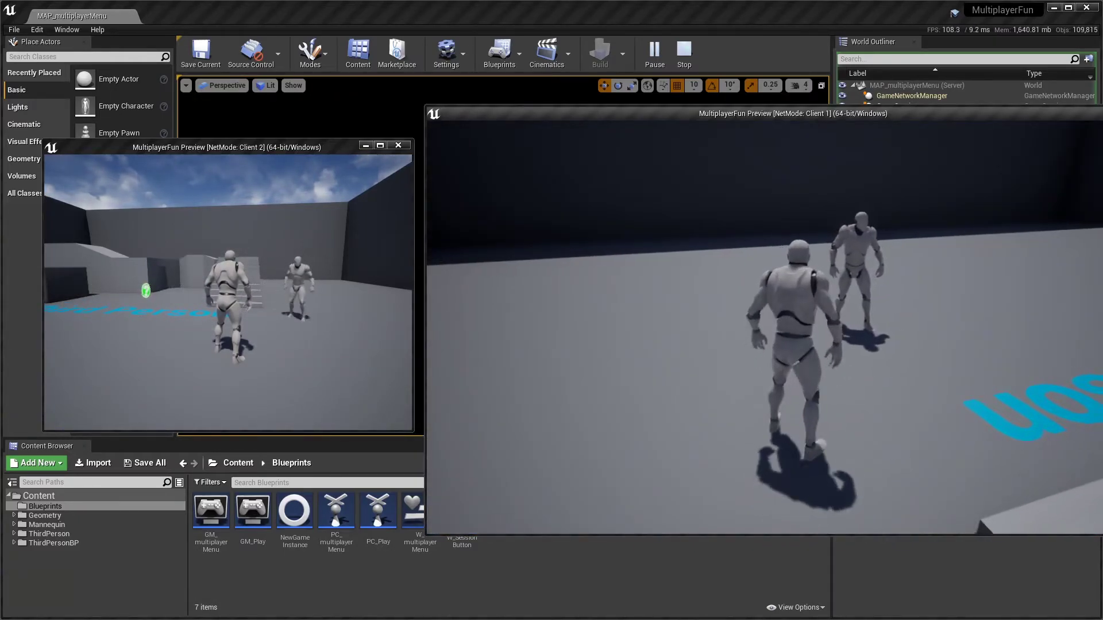
key(Escape)
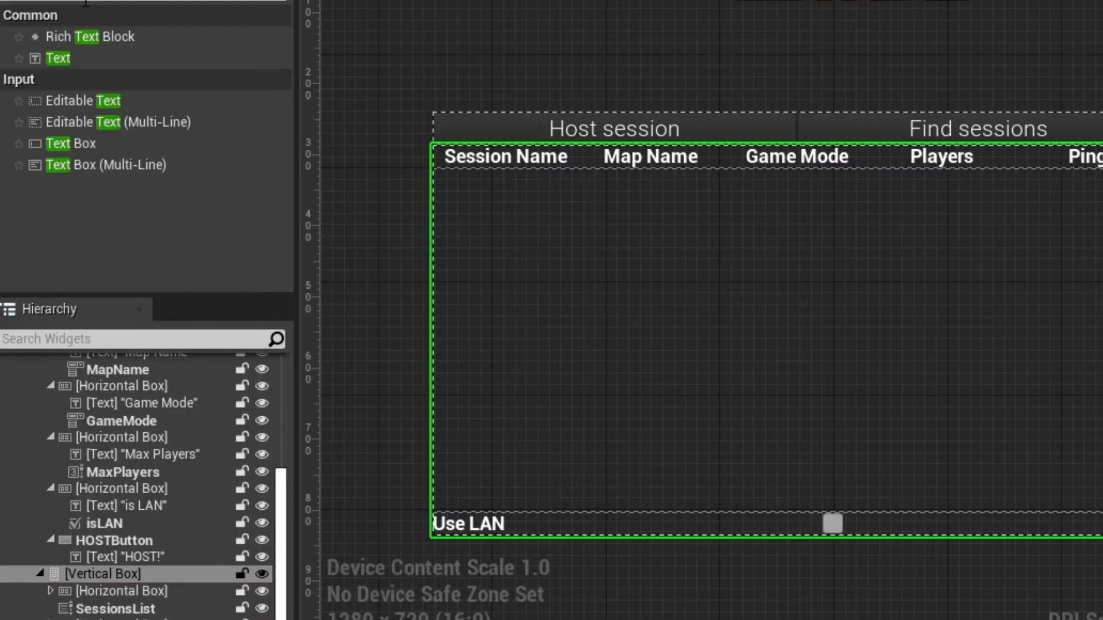
- Add a 'Looking for sessions ...' Text widget above the Use LAN row
mouse_move(276, 58)
mouse_down()
mouse_move(99, 586)
mouse_move(783, 510)
mouse_up()
click(436, 362)
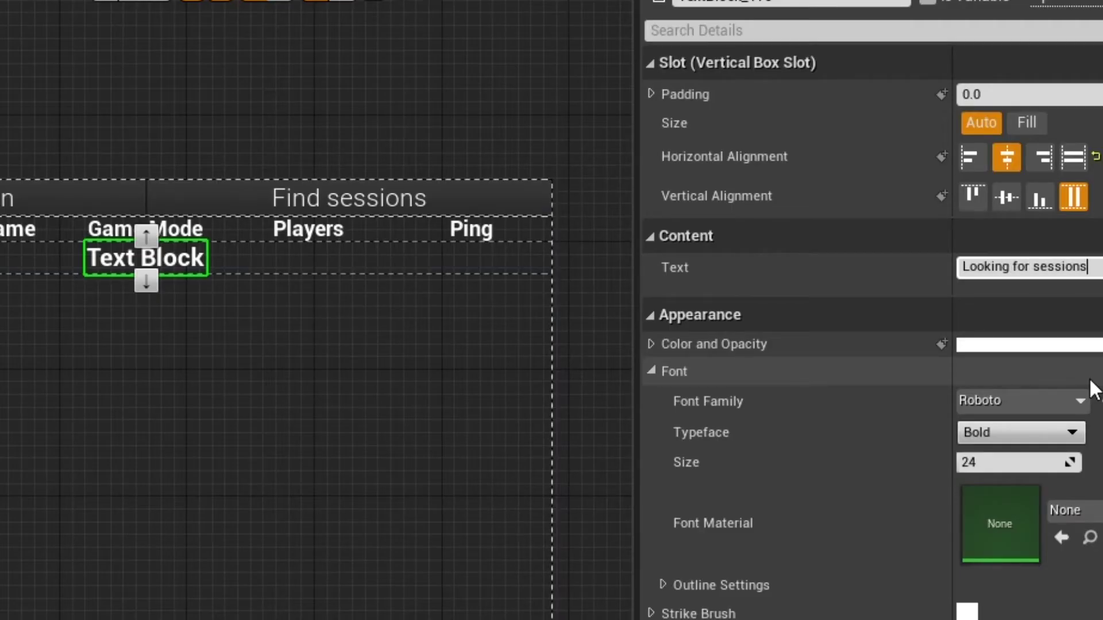
text(...)
key(Return)
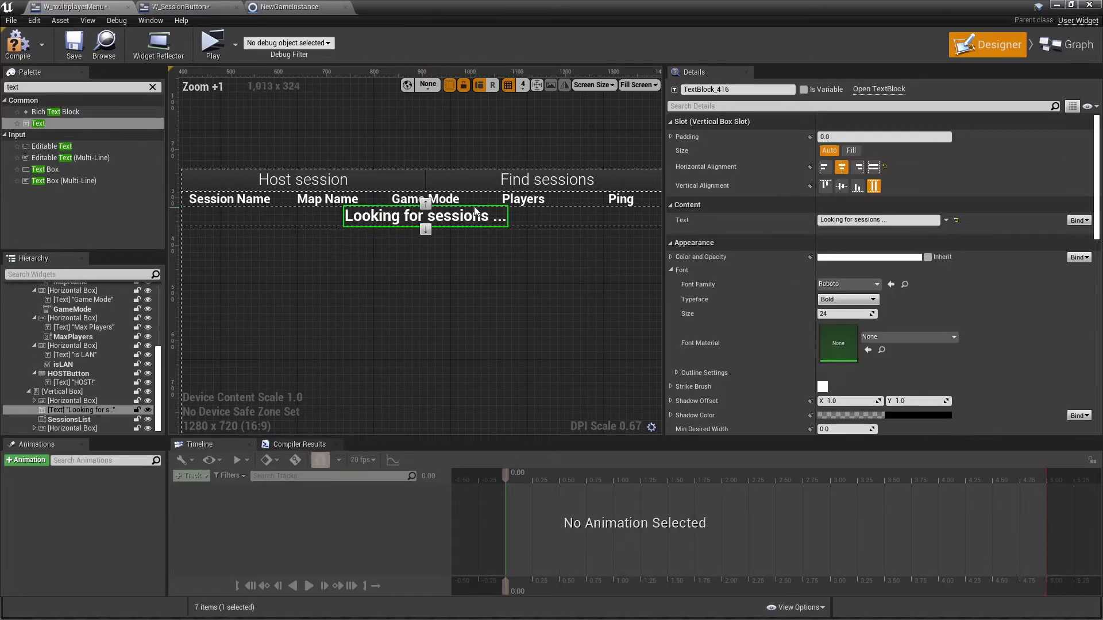
text(Status display)
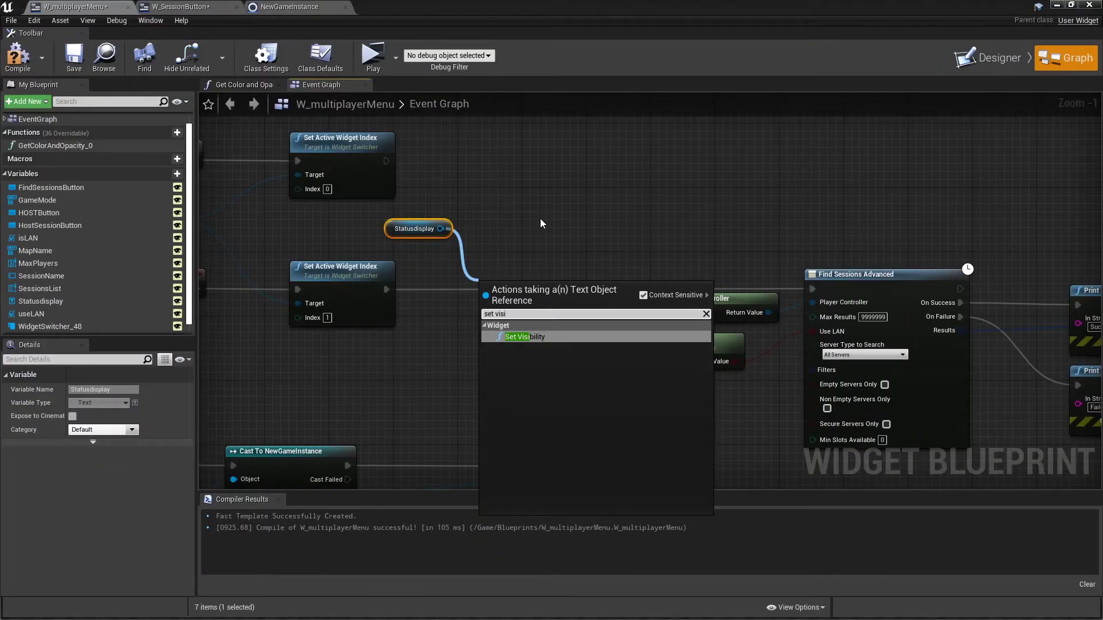
- Collapse Statusdisplay with Set Visibility after loop completion or search failure, then compile
key(Return)
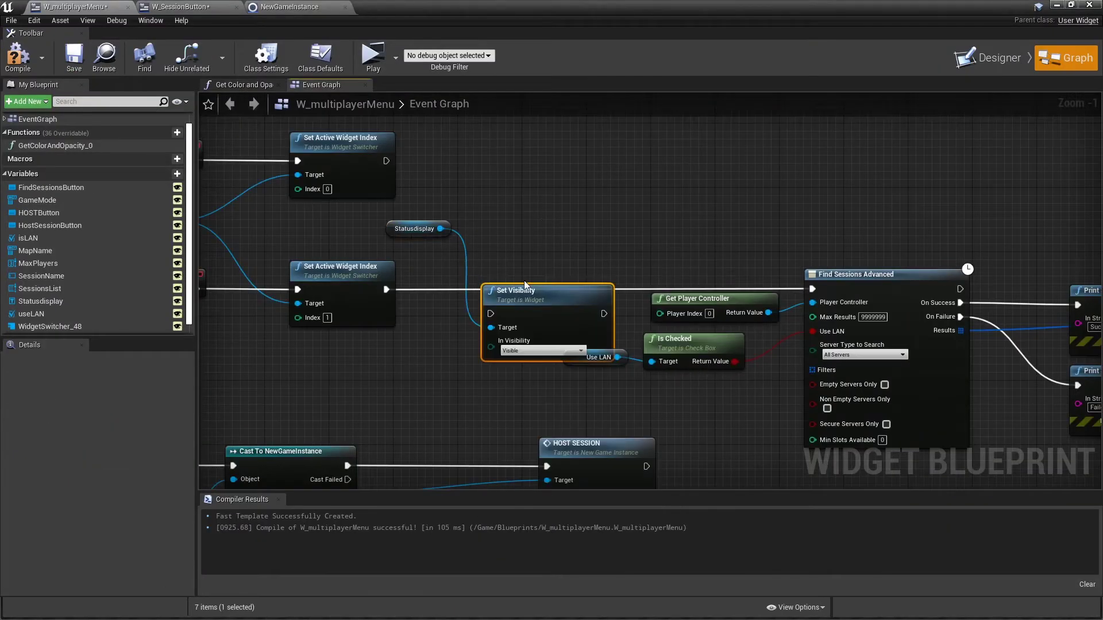
drag(488, 313, 463, 292)
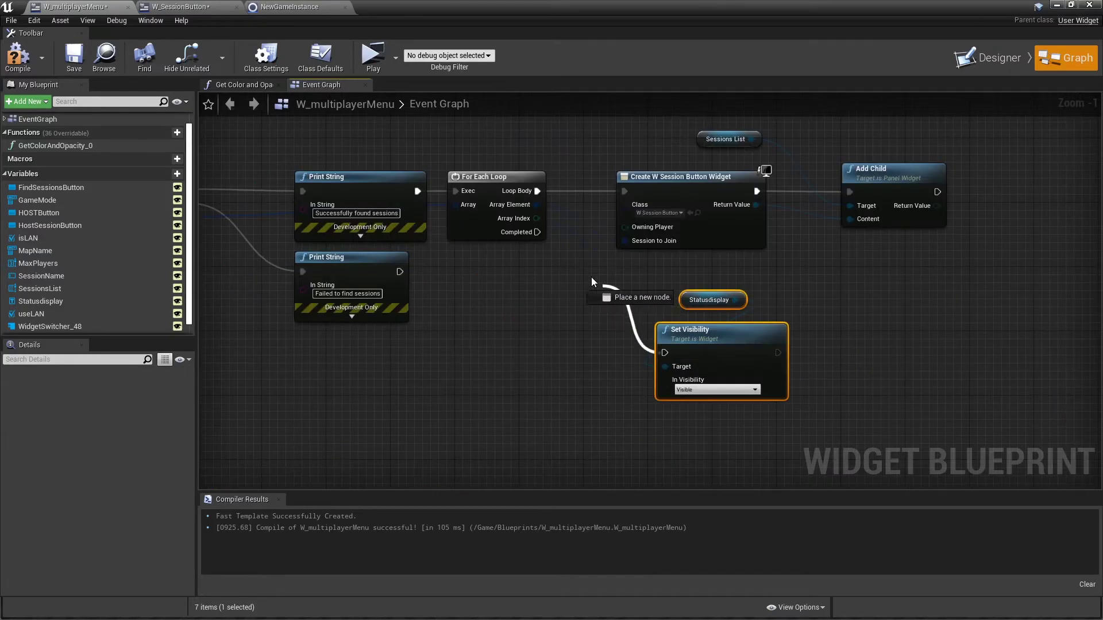
drag(591, 277, 534, 234)
drag(400, 273, 536, 334)
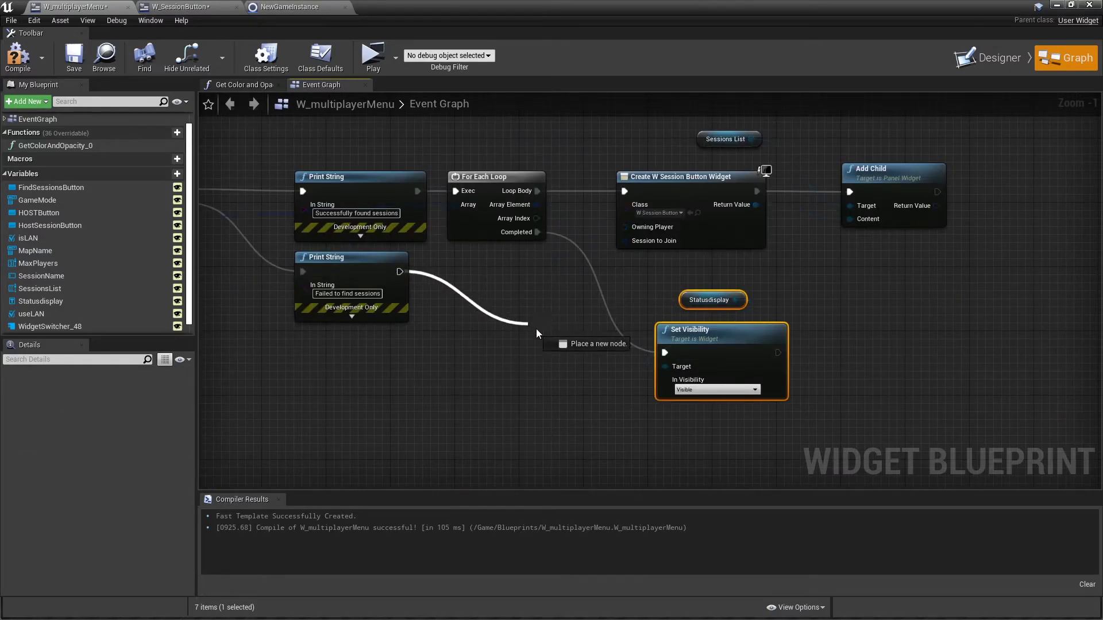
drag(666, 354, 680, 354)
key(Escape)
drag(399, 273, 431, 289)
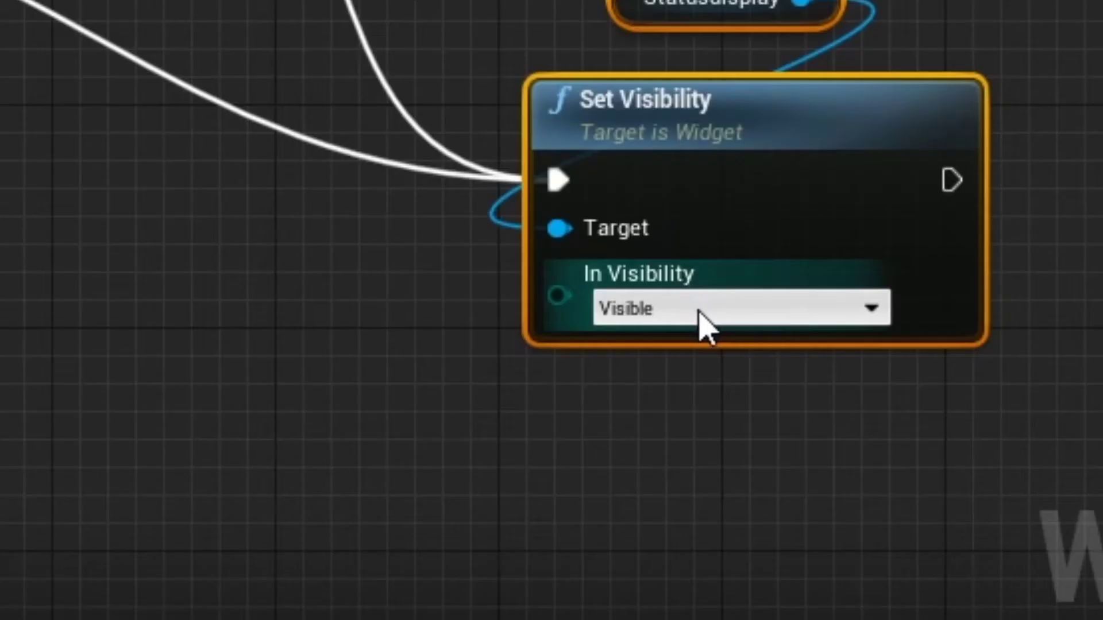
click(703, 325)
click(651, 367)
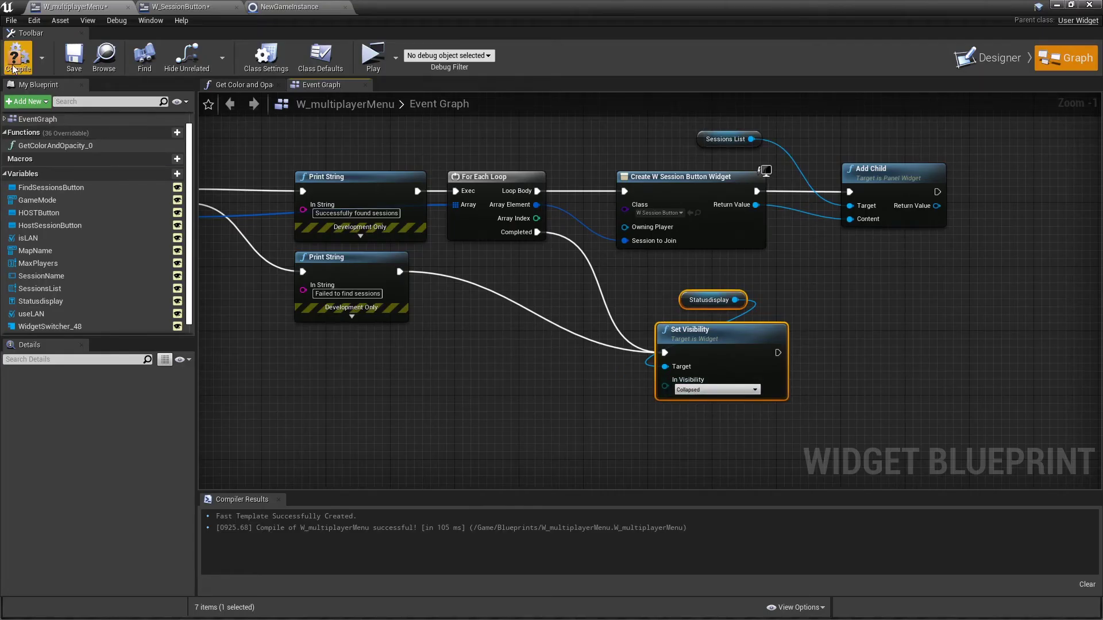
click(15, 67)
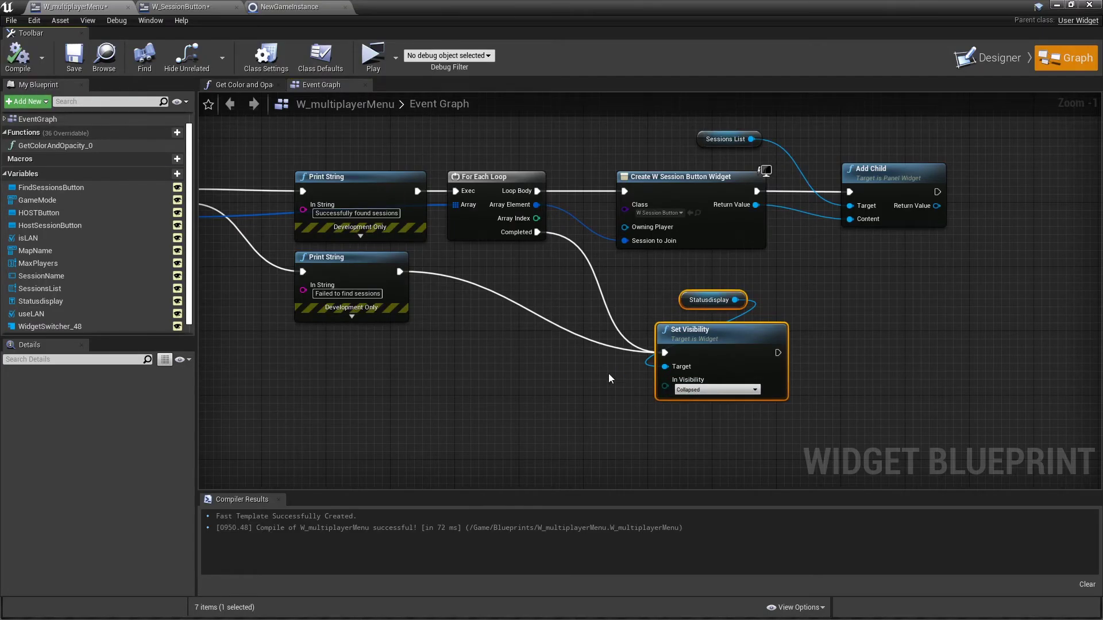
- Create a Color and Opacity binding, split its return colour pins, and set RGB to 1.0
click(989, 58)
scroll(369, 217, up, 5)
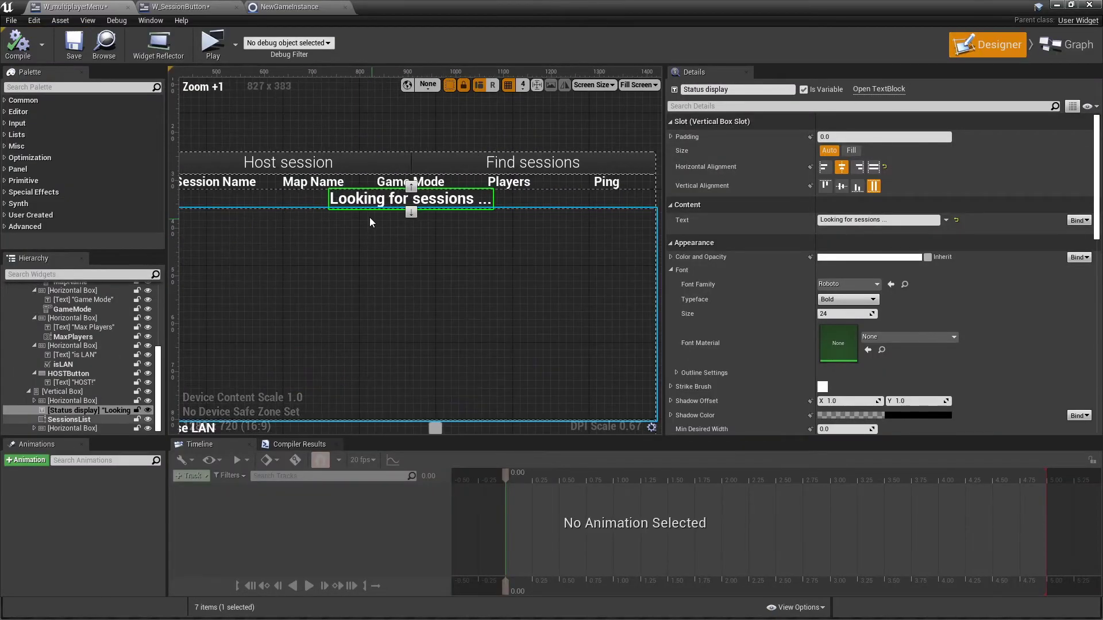
click(1080, 258)
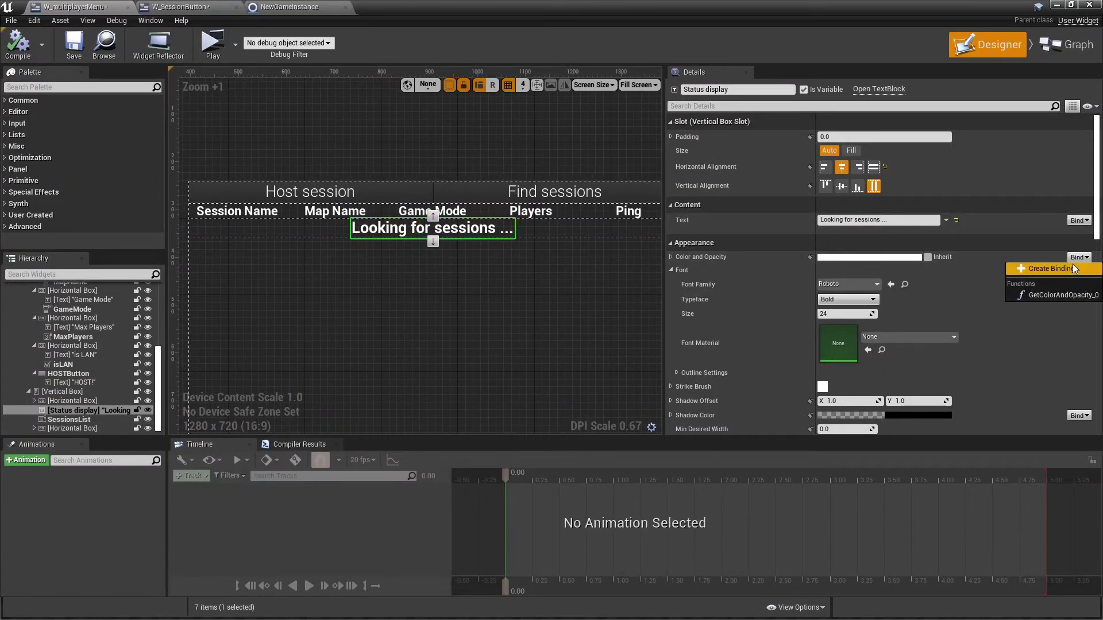
click(1060, 269)
right_click(823, 271)
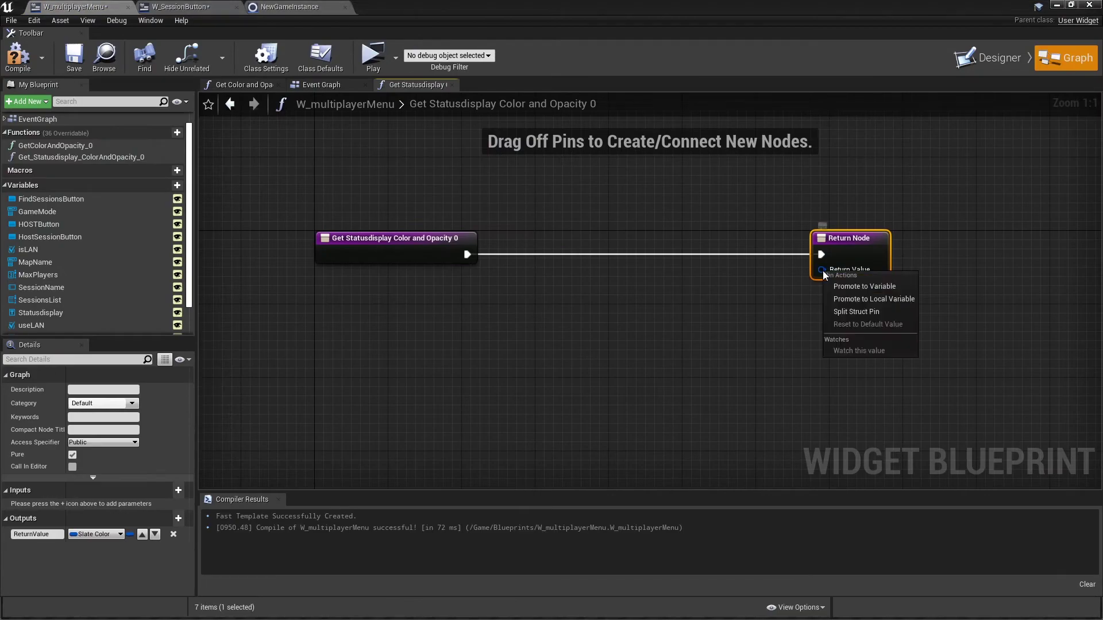
click(846, 311)
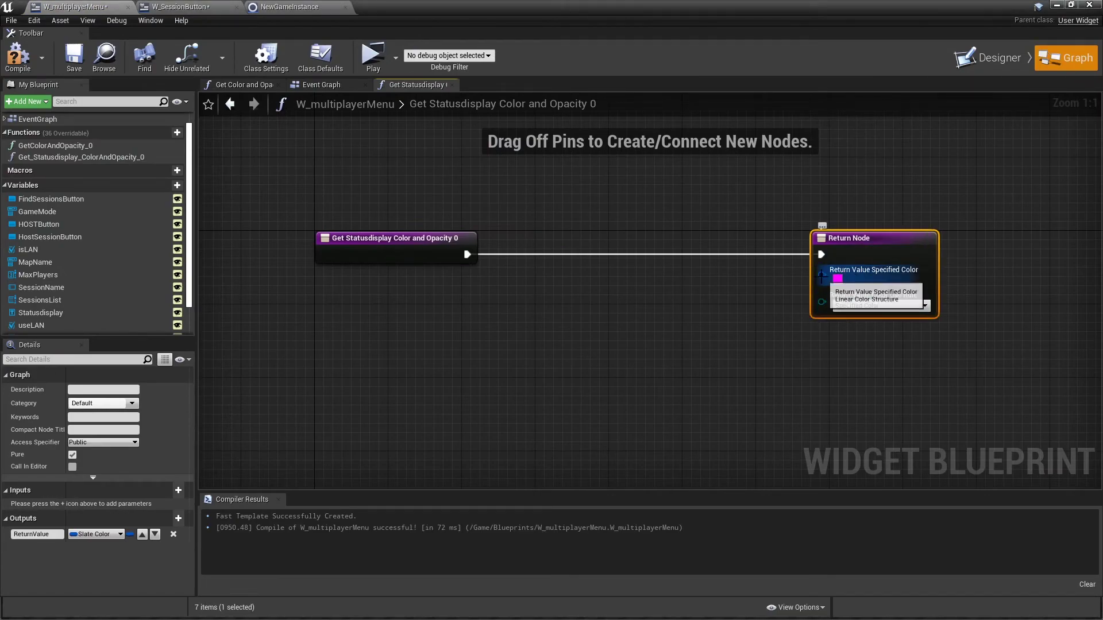
right_click(820, 275)
click(842, 316)
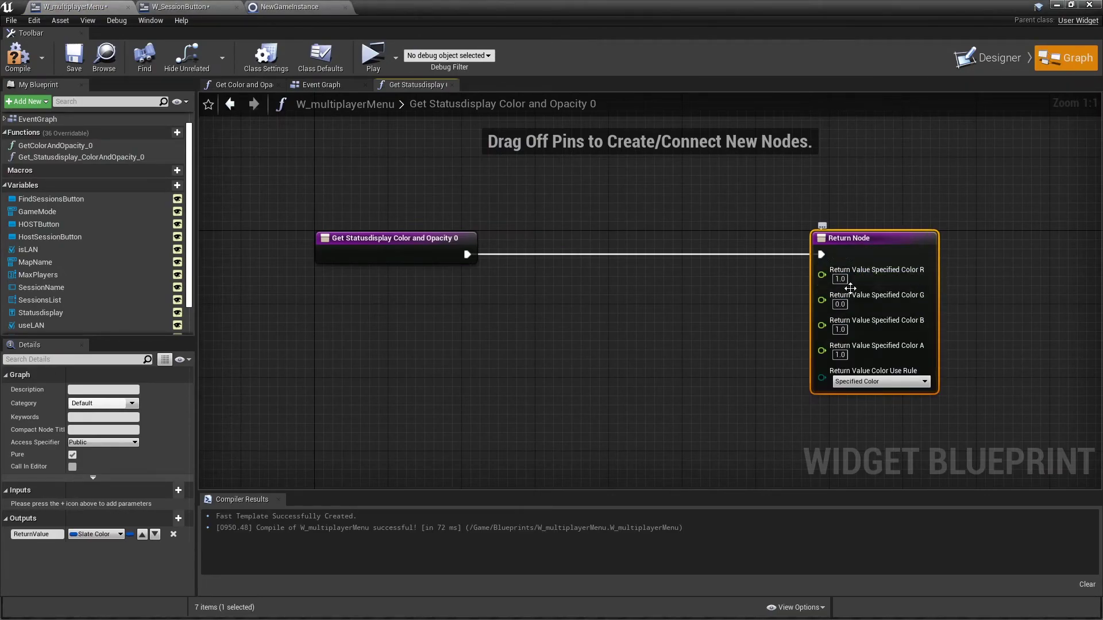
click(839, 303)
text(1)
click(723, 353)
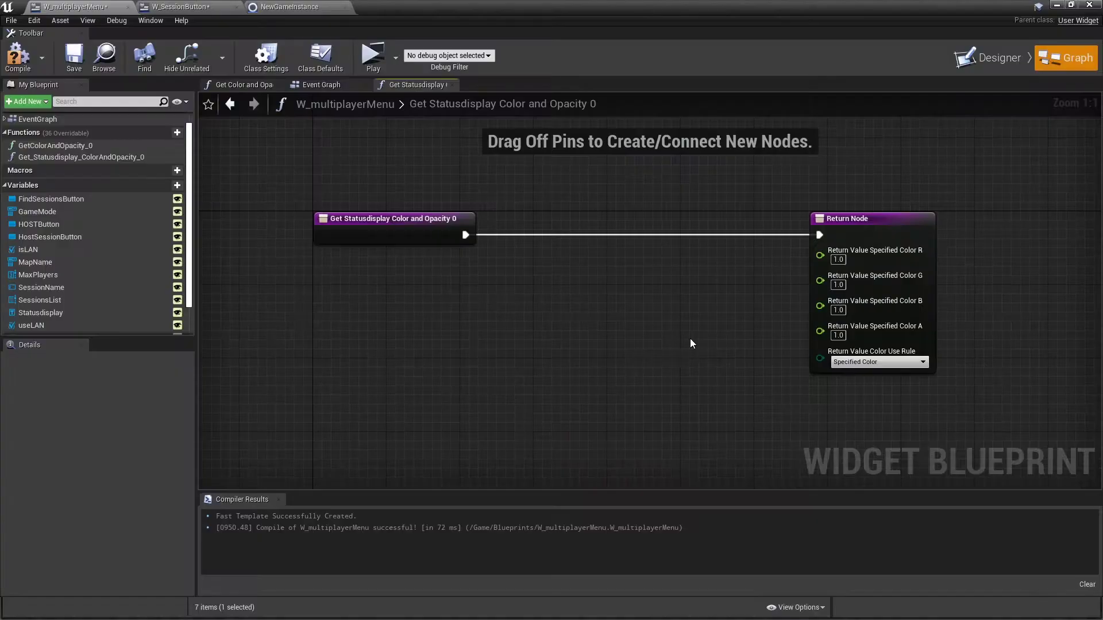
- Chain Get Game Time in Seconds into SIN and a Power node with exponent 2
right_click(471, 350)
text(get game time)
key(Return)
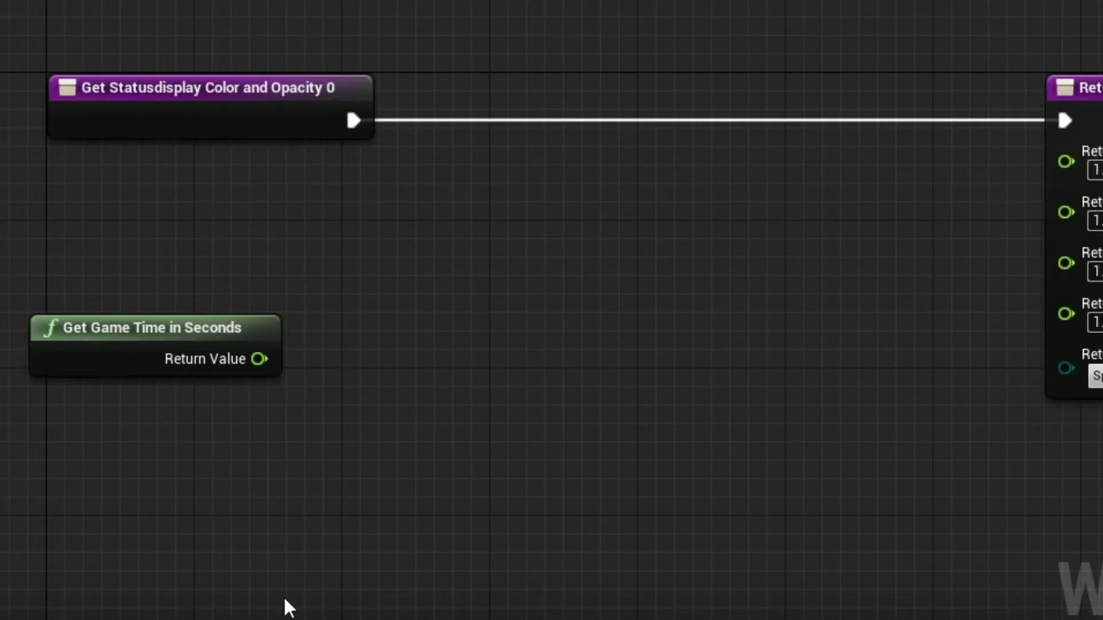
drag(207, 245, 398, 257)
text(sin)
key(Return)
drag(478, 249, 404, 214)
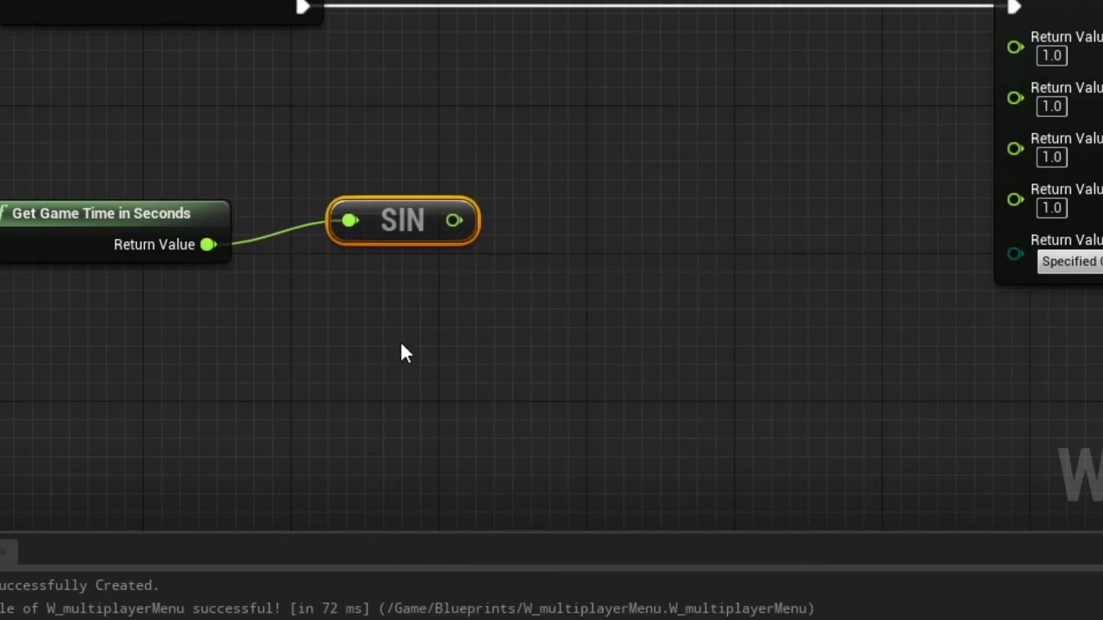
drag(226, 255, 226, 217)
mouse_move(414, 226)
mouse_down()
mouse_move(376, 205)
mouse_move(508, 212)
mouse_up()
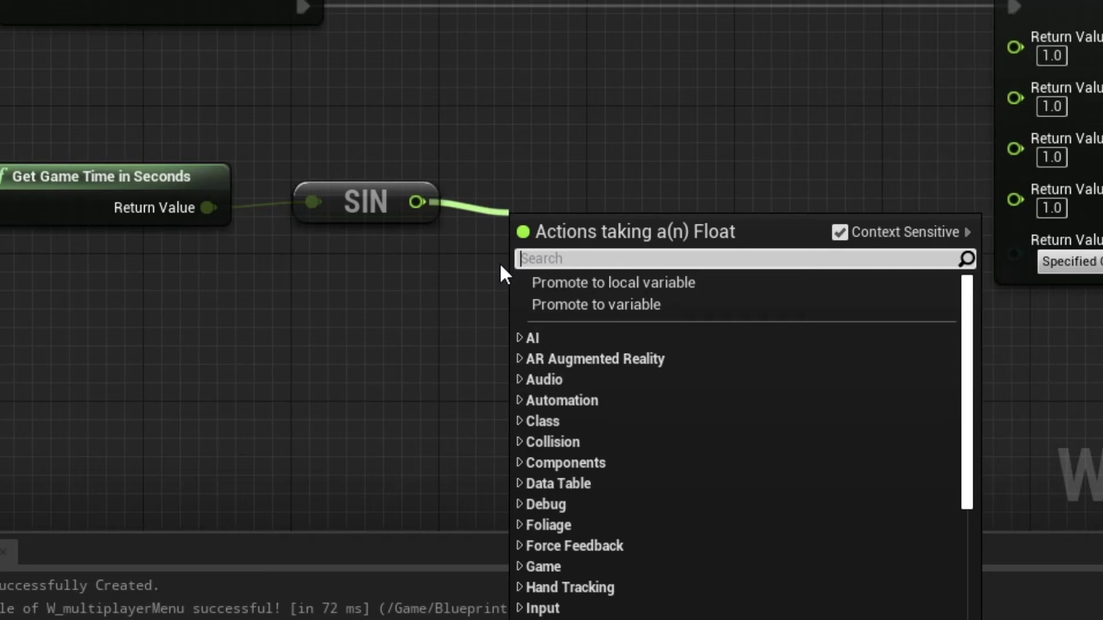
text(pow)
key(Return)
drag(629, 261, 602, 207)
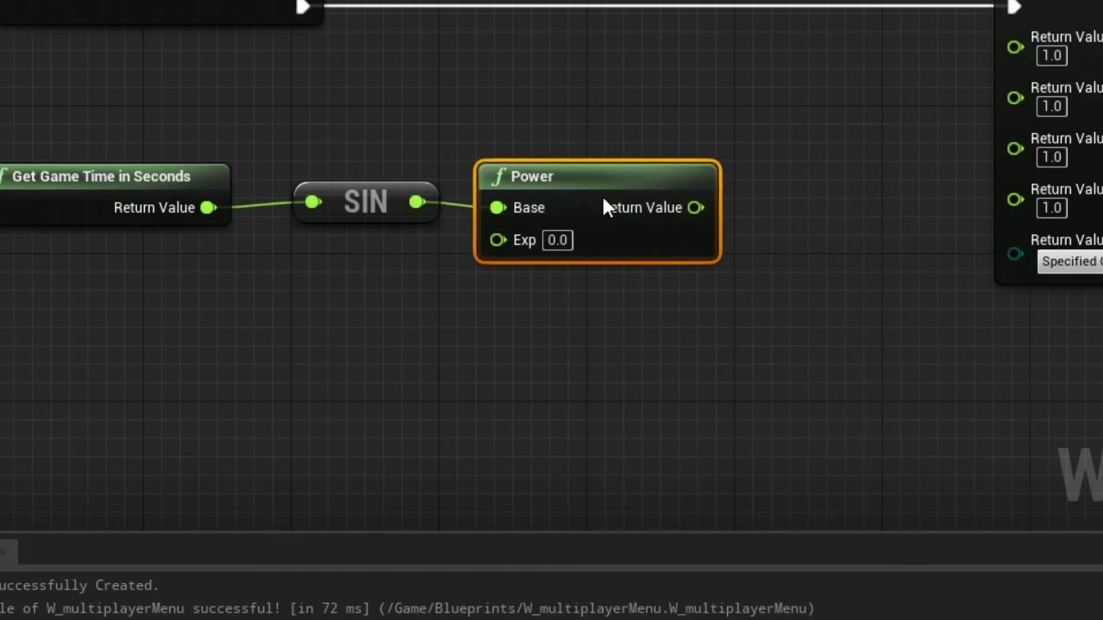
click(558, 241)
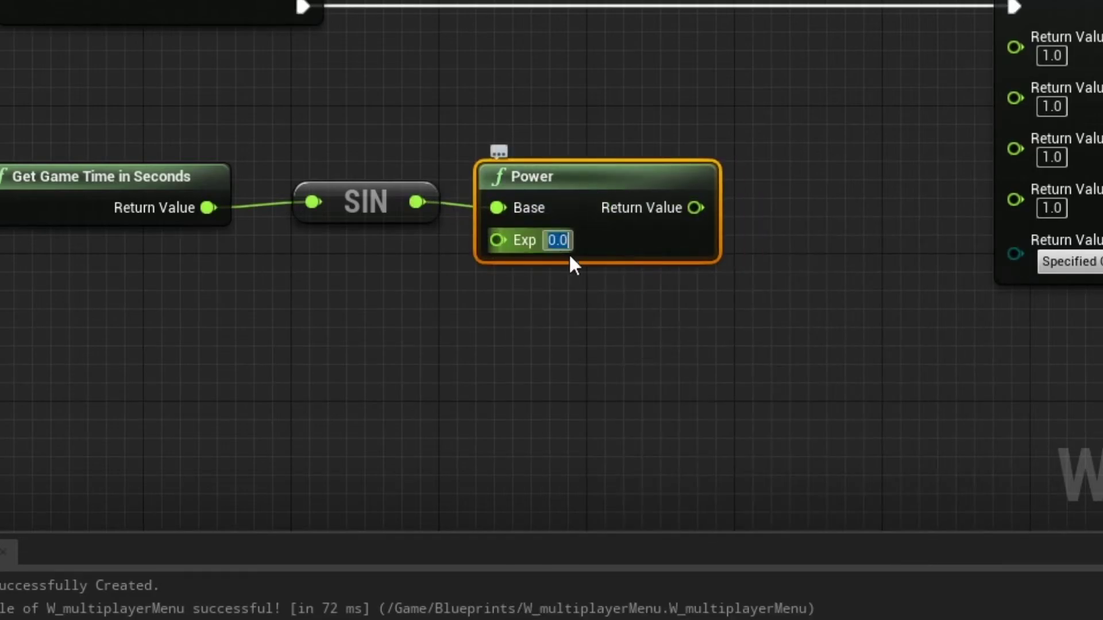
text(2)
click(586, 297)
drag(345, 205, 515, 203)
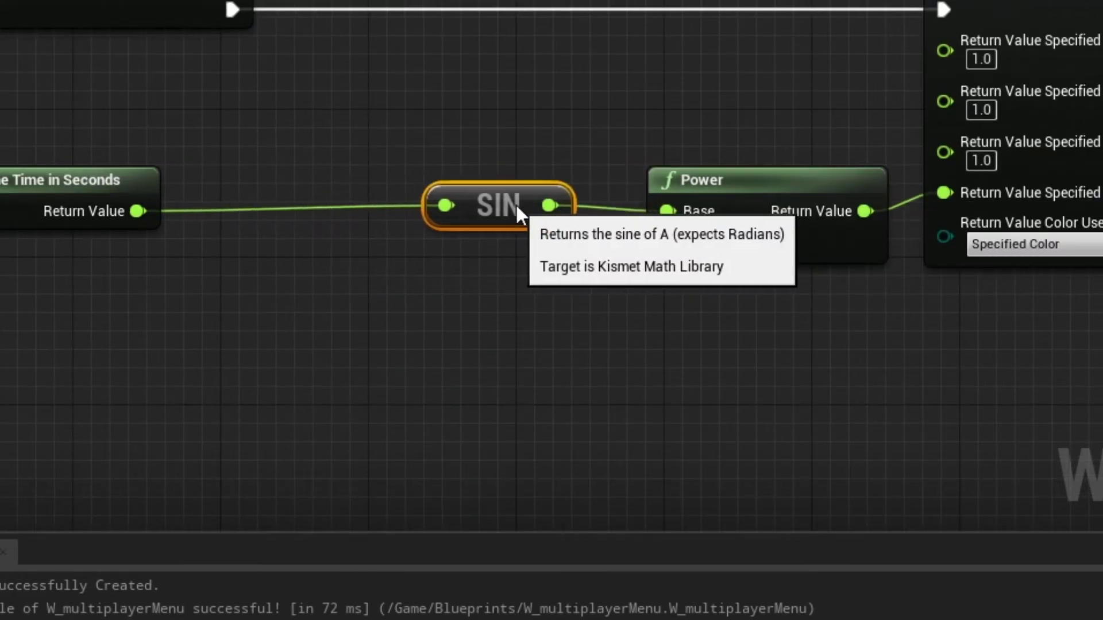
- Insert a math node doubling the game time before SIN
click(372, 287)
right_drag(372, 288, 509, 303)
drag(294, 221, 404, 207)
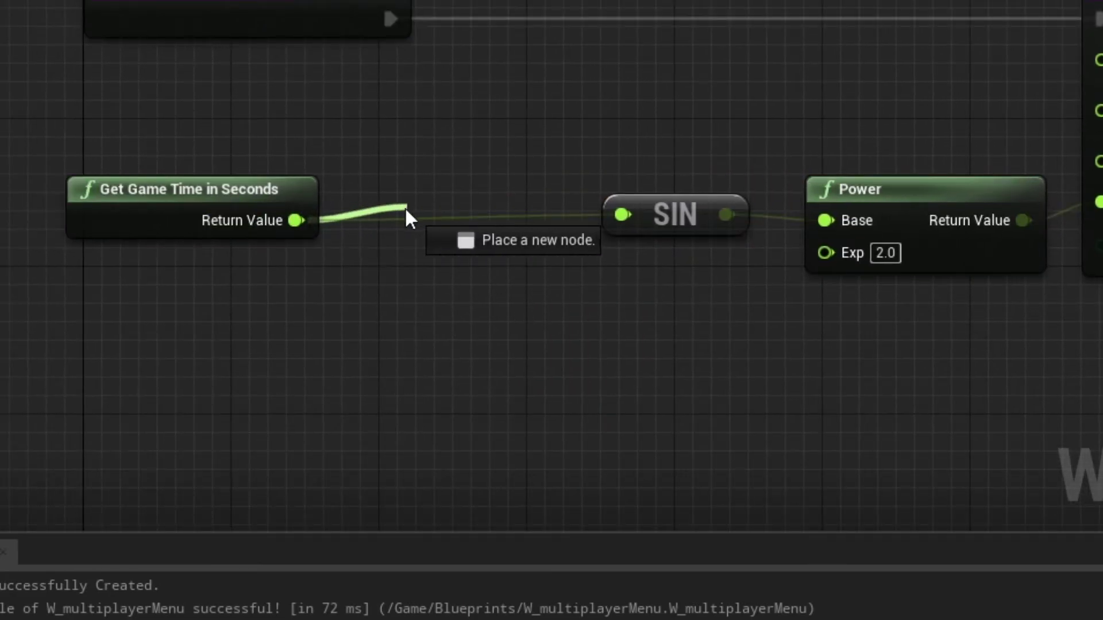
text(+)
click(518, 357)
click(474, 259)
text(2)
mouse_move(495, 225)
mouse_down()
mouse_move(460, 224)
mouse_move(622, 216)
mouse_up()
drag(470, 245, 470, 227)
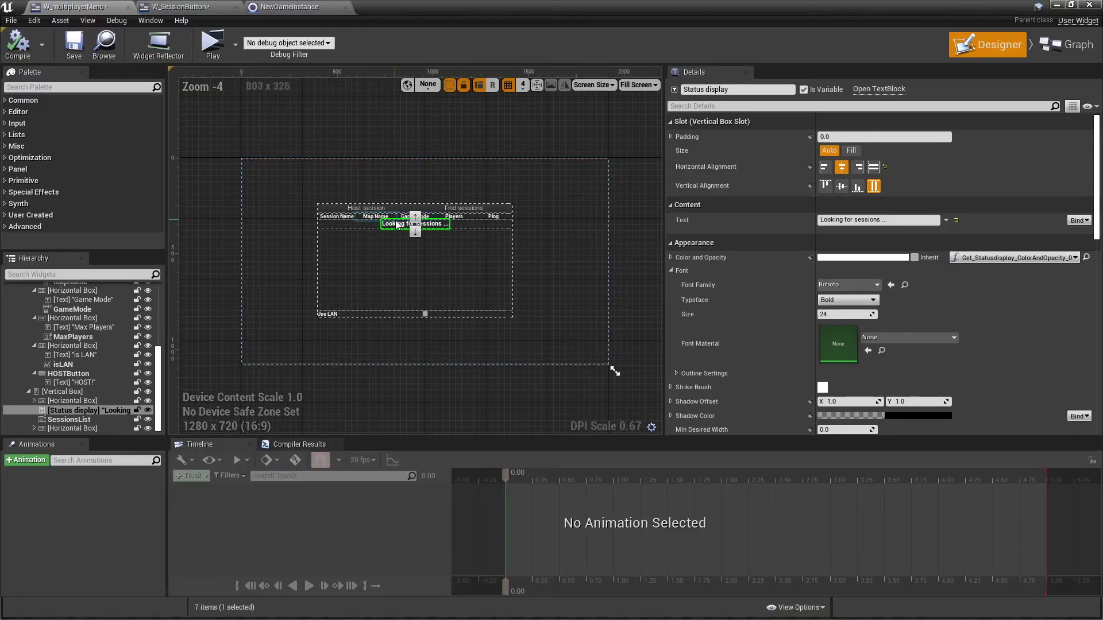
scroll(652, 232, up, 3)
scroll(786, 264, down, 3)
scroll(786, 264, down, 3)
scroll(786, 265, down, 3)
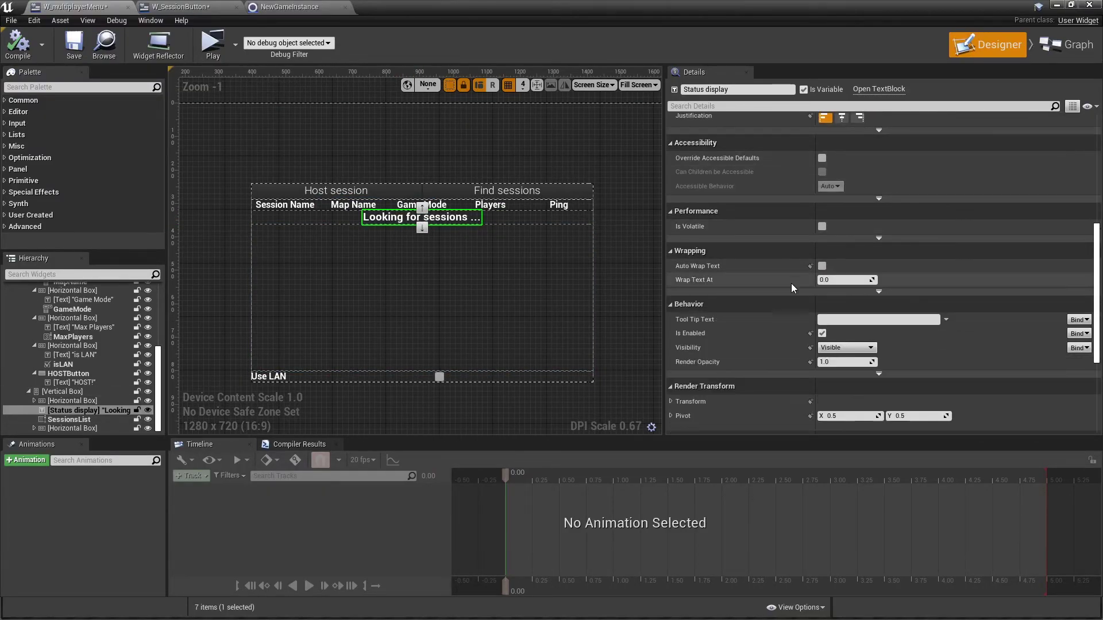
- Set the status text's default Visibility to Collapsed and run a session search in the preview
click(840, 347)
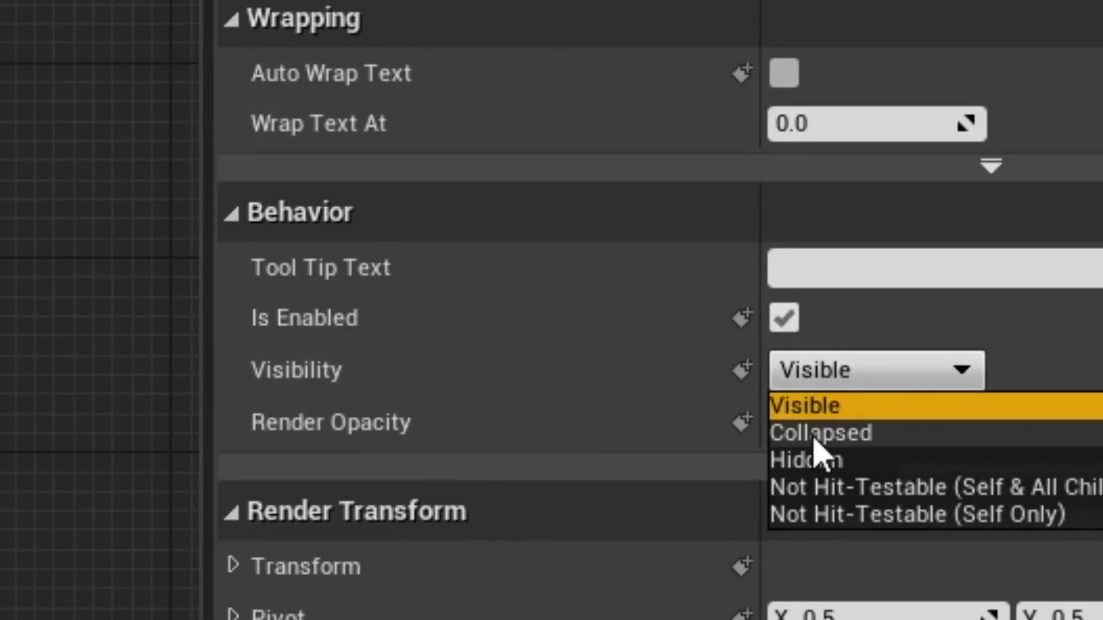
click(812, 435)
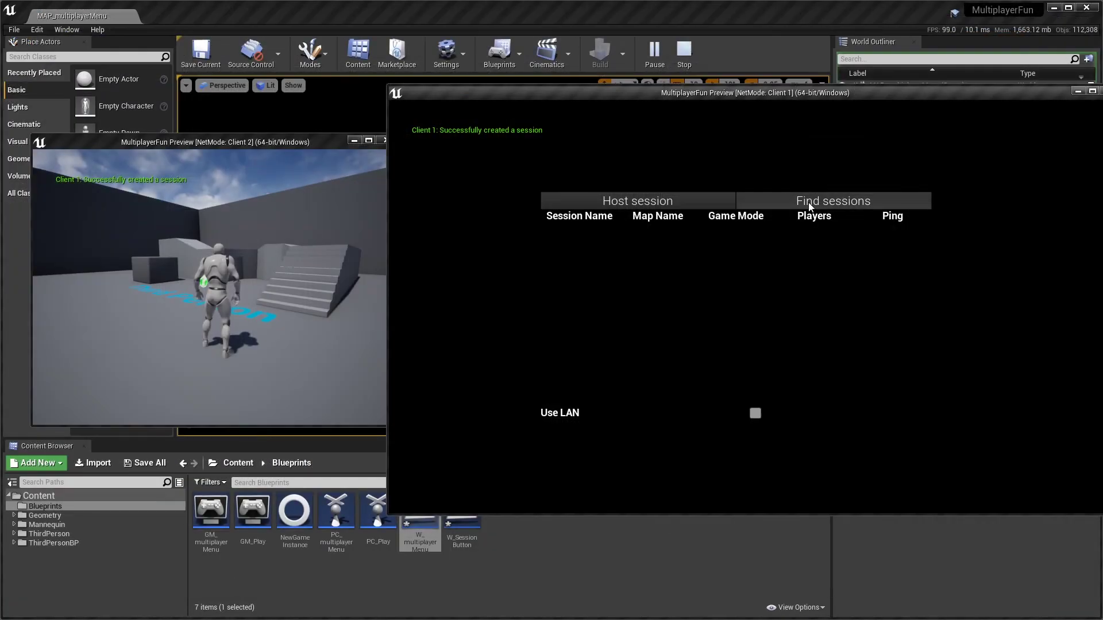
click(809, 203)
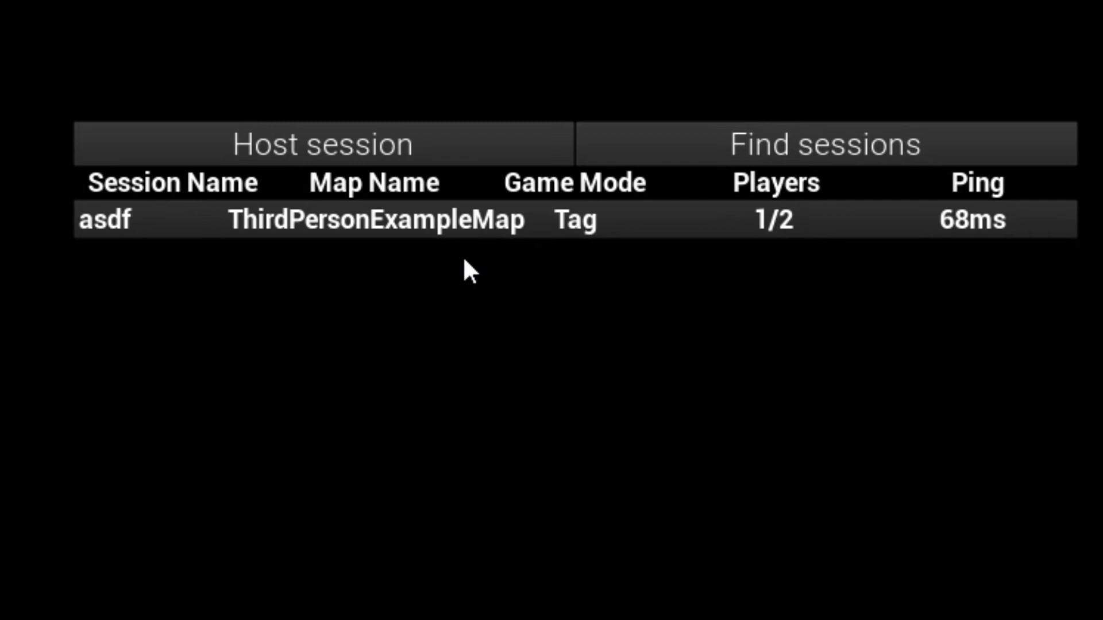
- Run a second session search, listing asdf twice, then stop the game preview
click(735, 145)
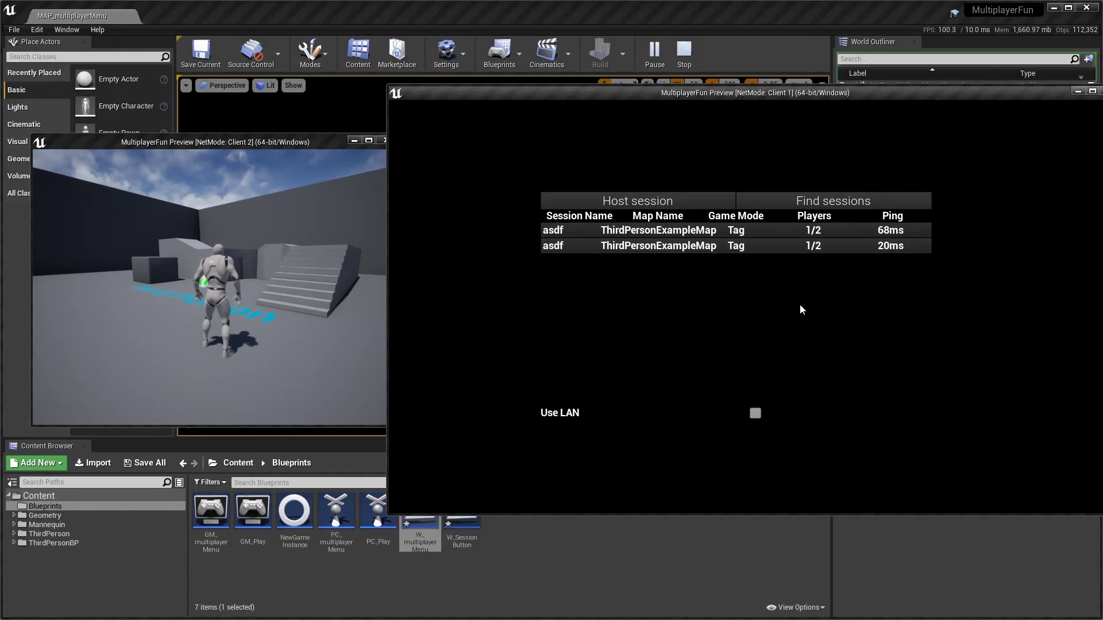
click(686, 58)
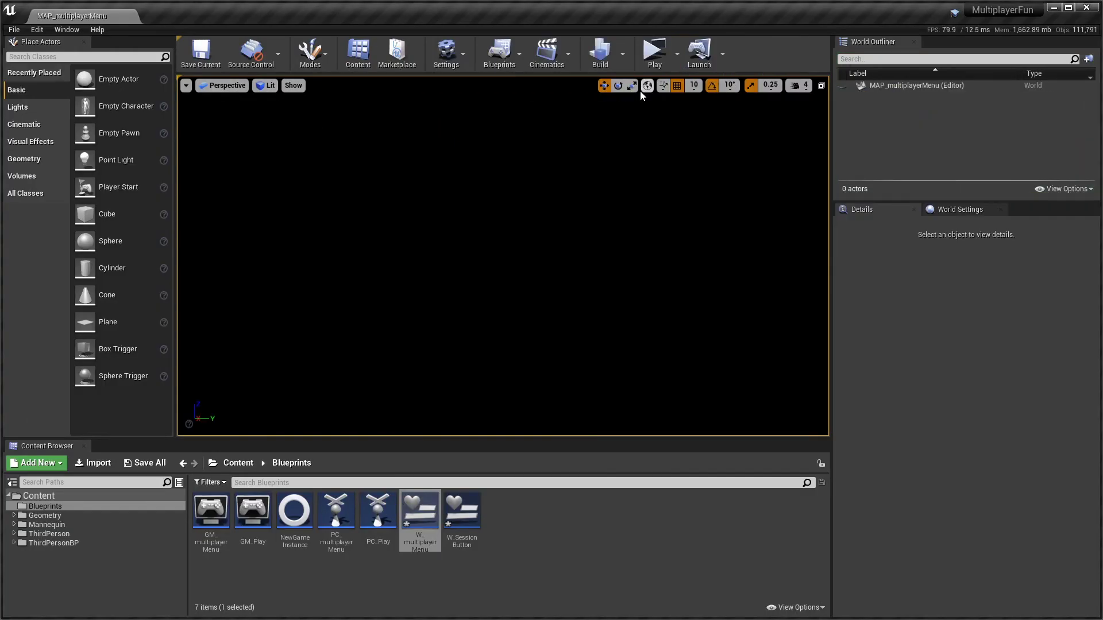
- Add a Clear Children node for Sessions List between Set Visibility and Find Sessions Advanced
double_click(422, 517)
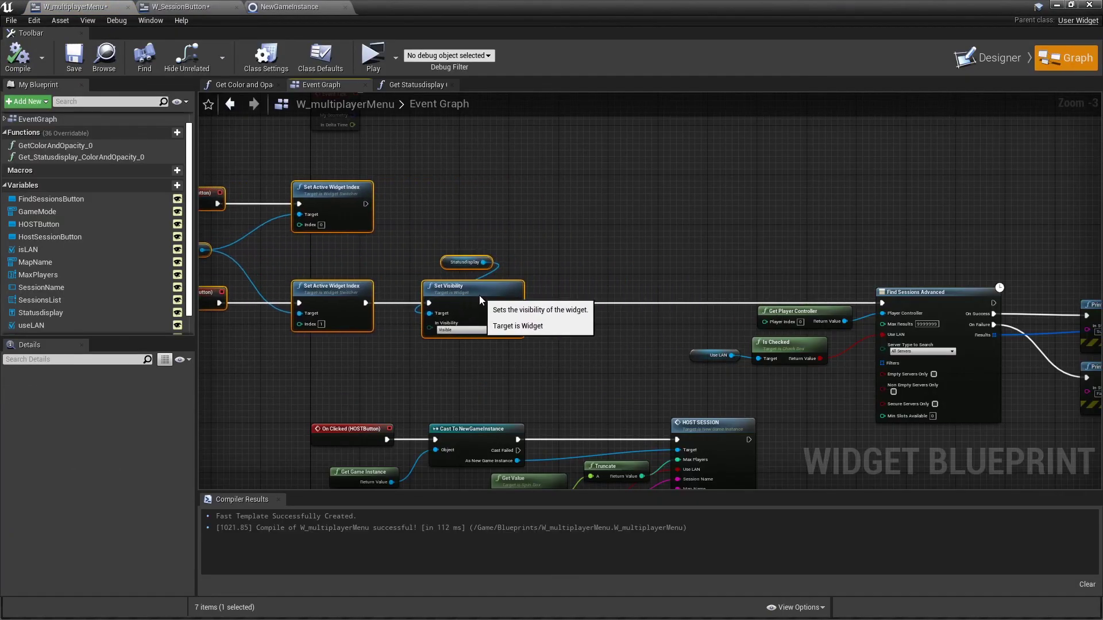
text(clear children)
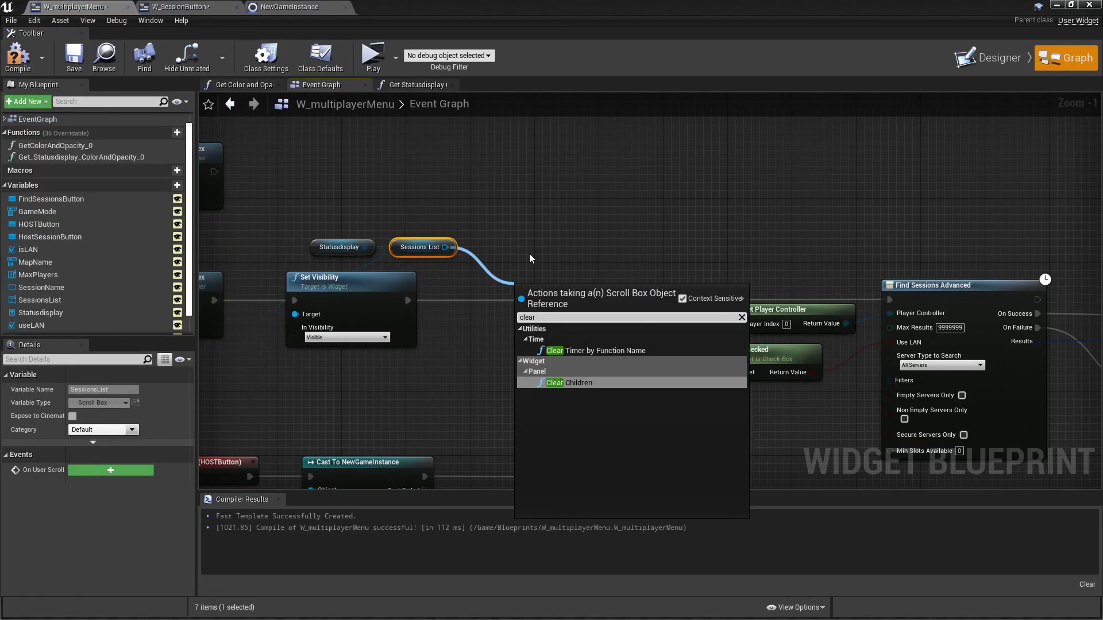
key(Return)
scroll(526, 321, up, 1)
drag(526, 321, 400, 305)
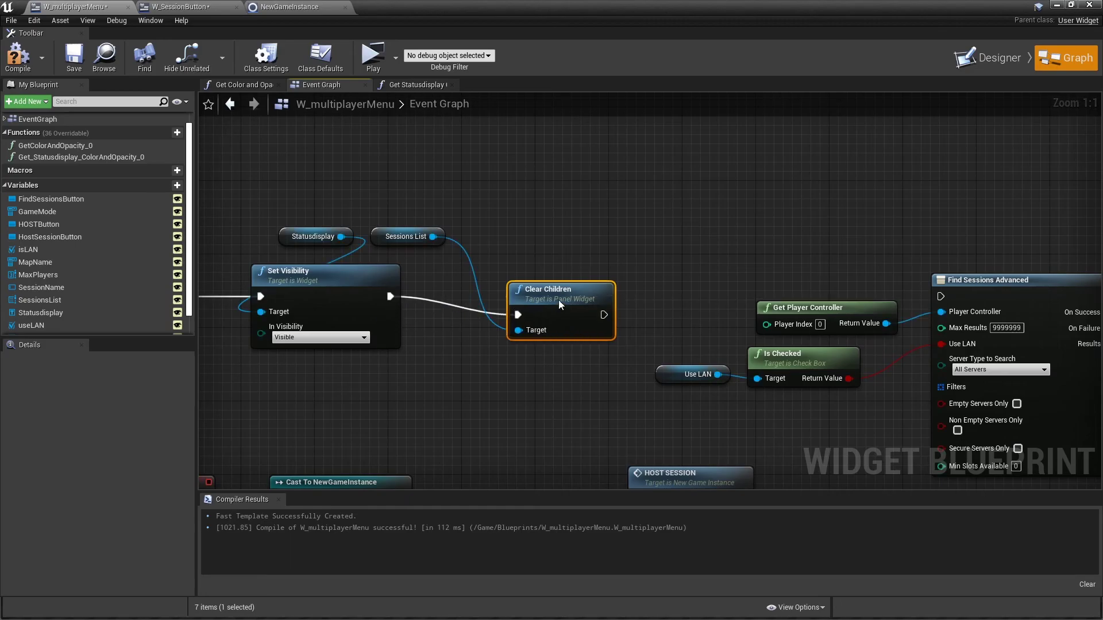
drag(604, 314, 540, 299)
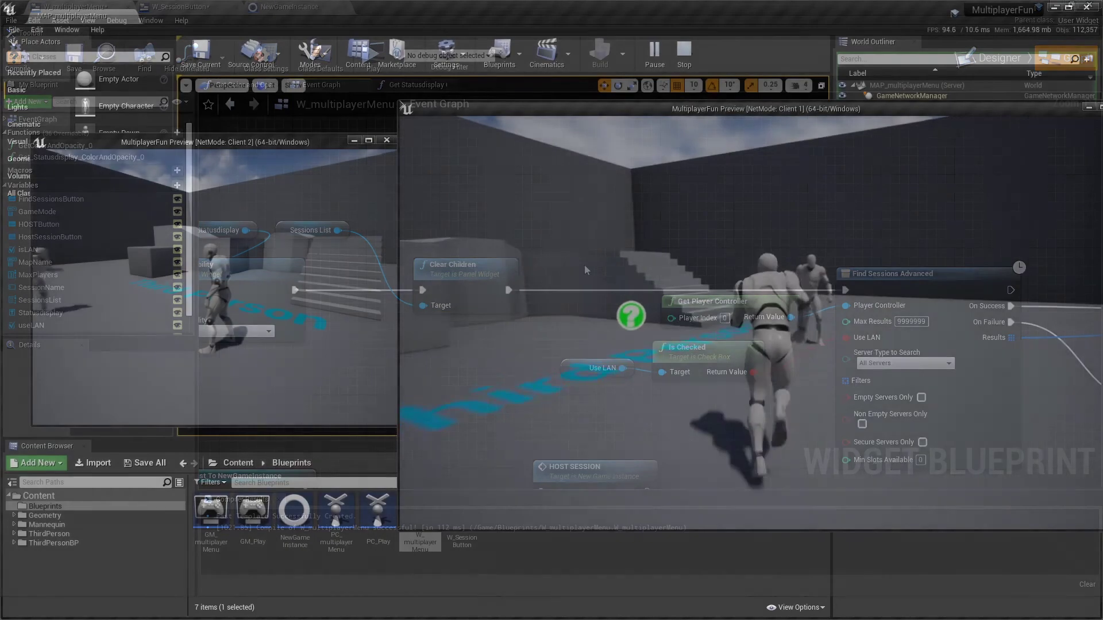